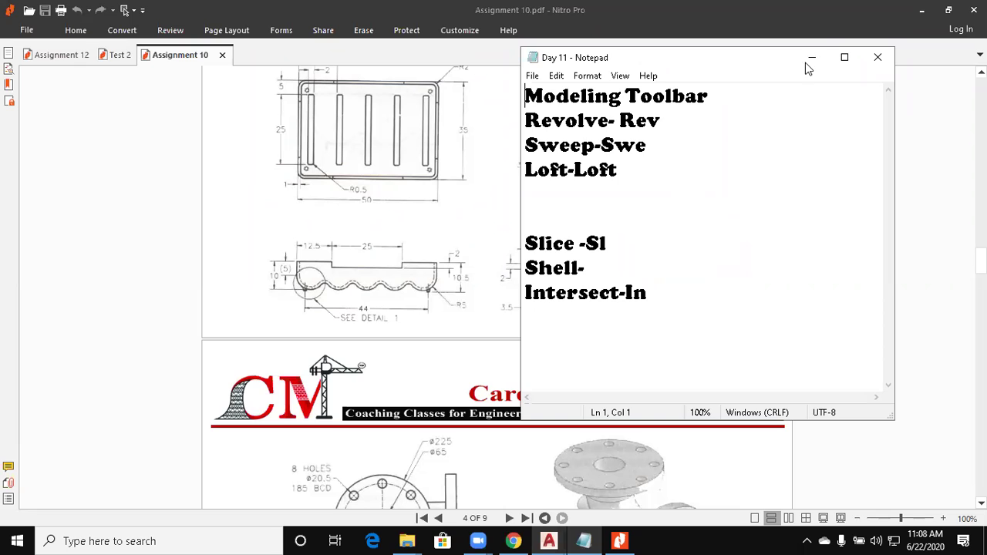
Step: Look back through the Assignment 10 PDF in Nitro Pro to the flanged bracket drawing on page 1
click(548, 540)
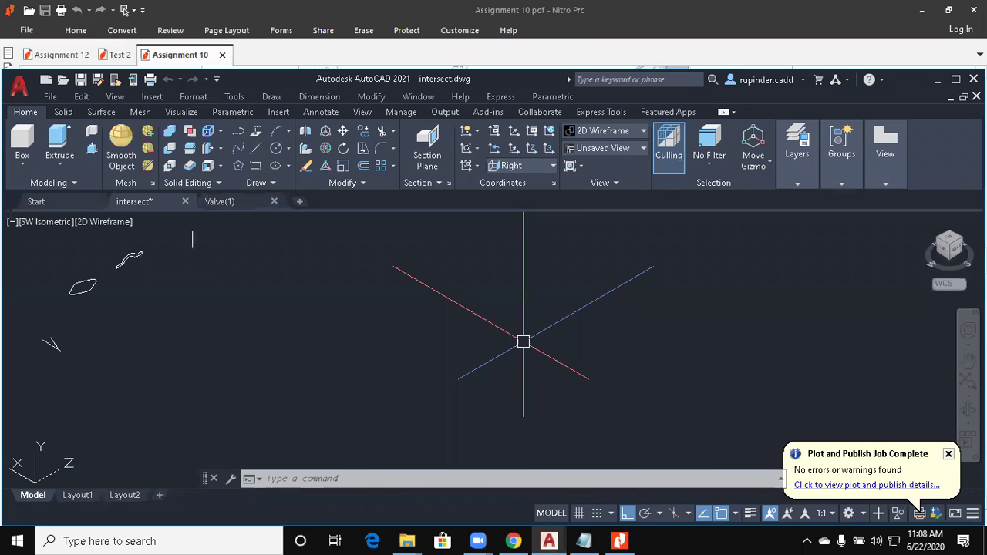
click(619, 540)
scroll(598, 298, up, 15)
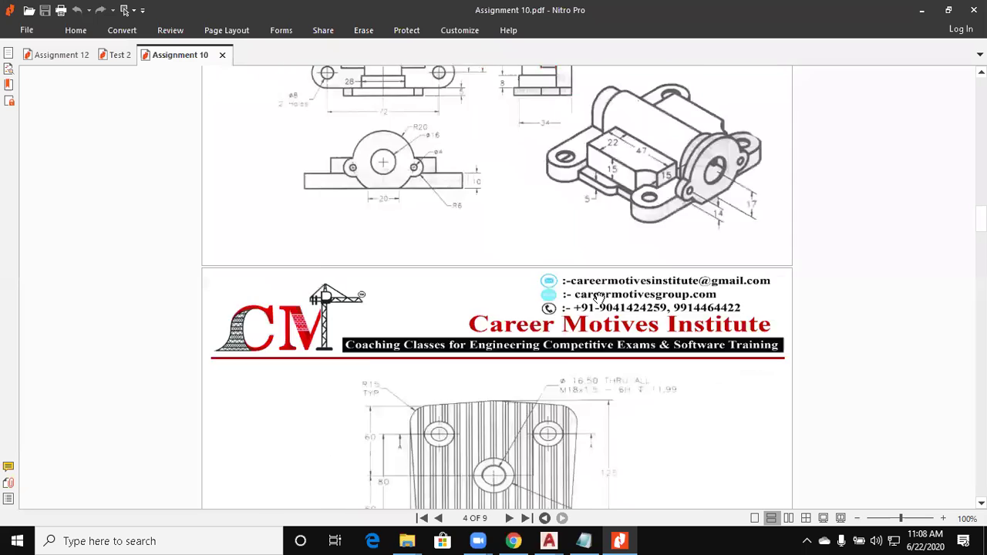
scroll(601, 296, up, 20)
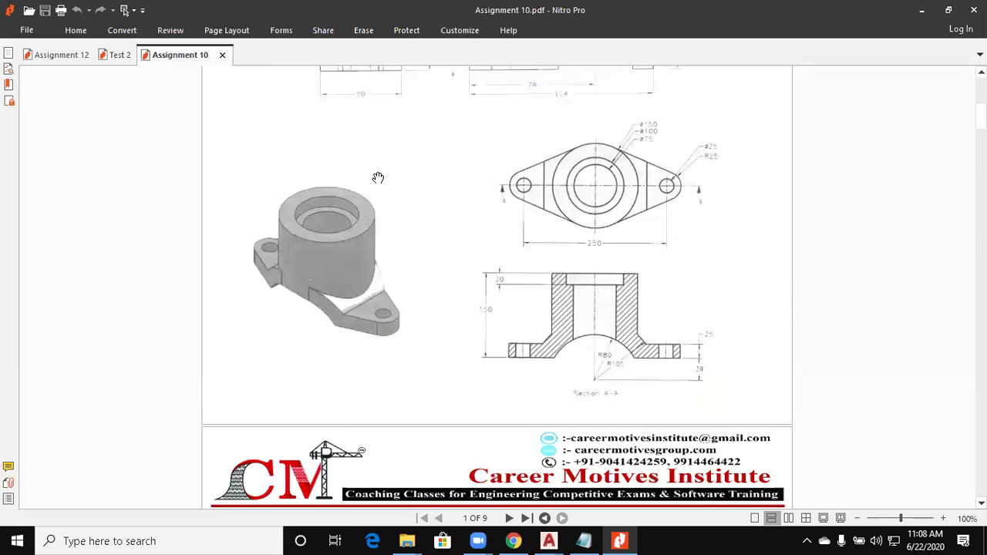
Step: Switch to AutoCAD, maximize its window and bring the profiles in the intersect drawing into view
click(921, 10)
middle_drag(344, 368, 544, 335)
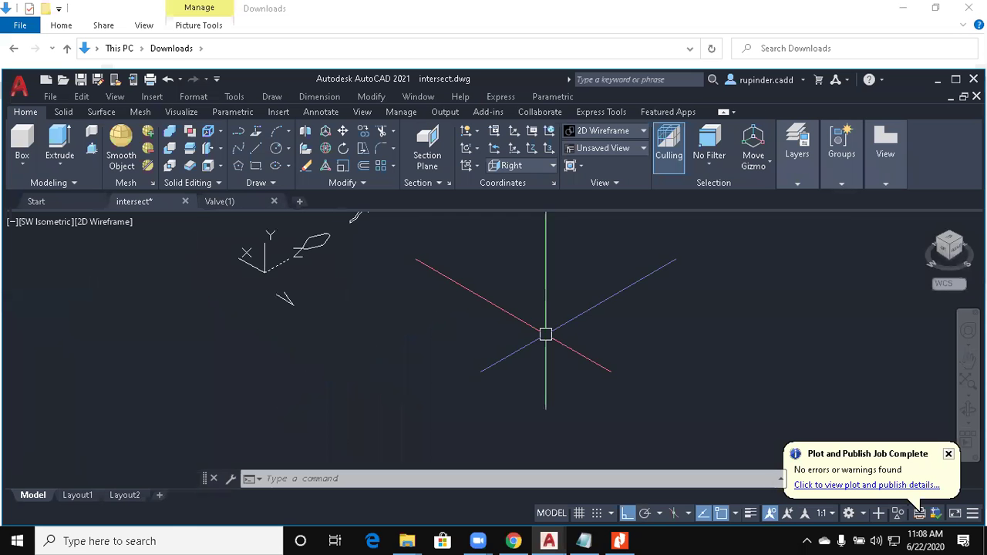
click(955, 80)
scroll(308, 242, up, 3)
mouse_move(309, 243)
middle_down()
mouse_move(382, 276)
mouse_move(386, 316)
middle_up()
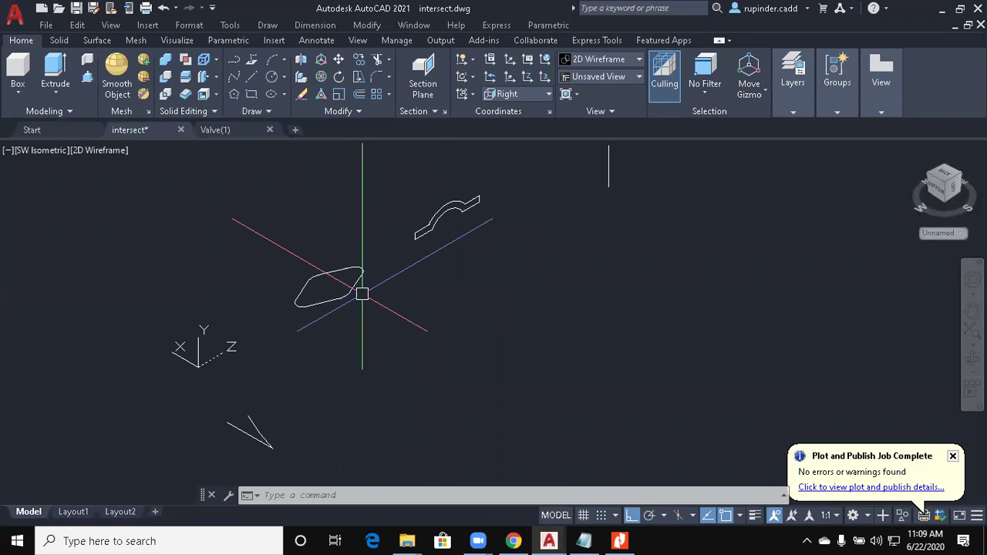
Step: Inspect the rounded diamond outline and the arched profile by selecting them, and clear the selection
click(367, 279)
click(419, 231)
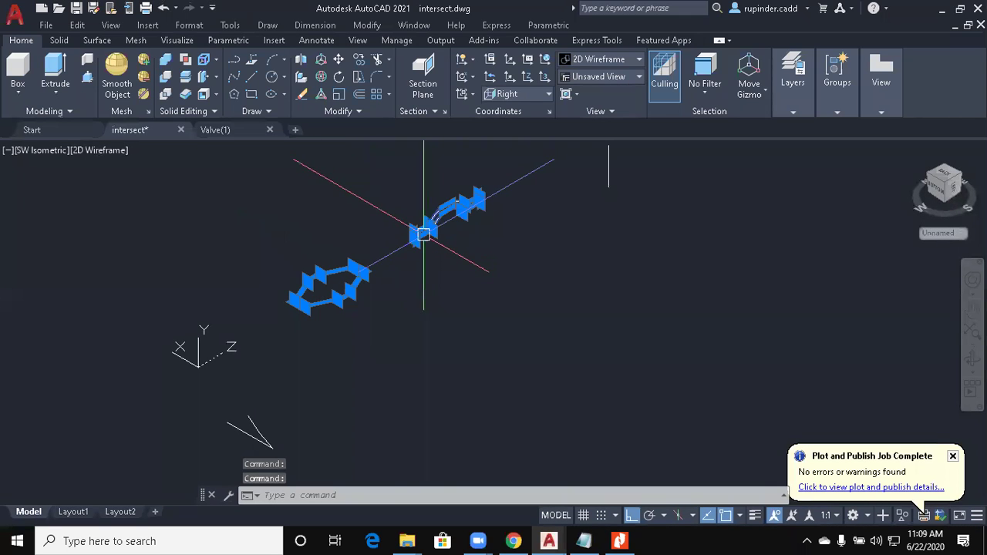
scroll(409, 264, up, 2)
key(Escape)
click(453, 185)
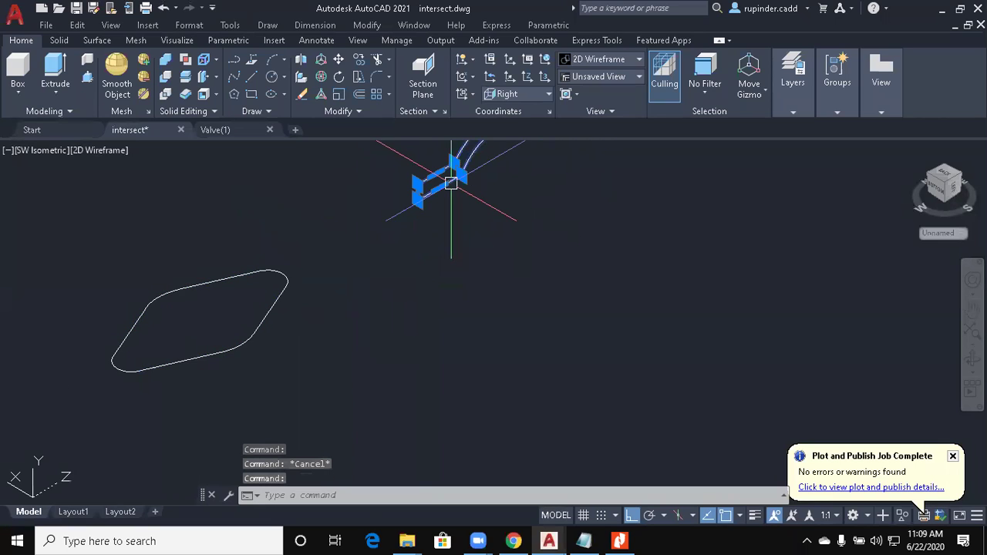
key(Escape)
scroll(559, 266, down, 3)
middle_drag(610, 322, 607, 352)
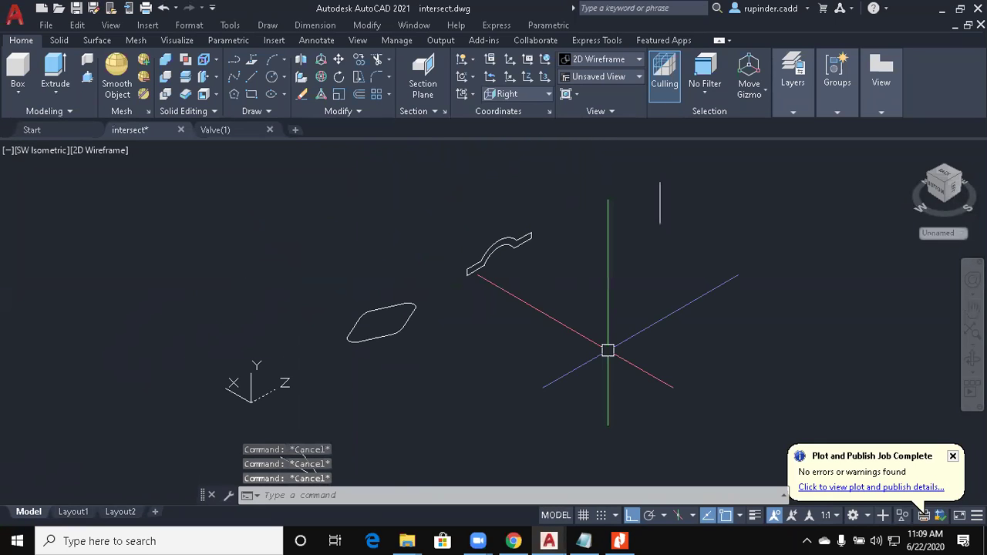
Step: Copy the rounded diamond outline and the arched profile together to an empty area away from the originals
text(c)
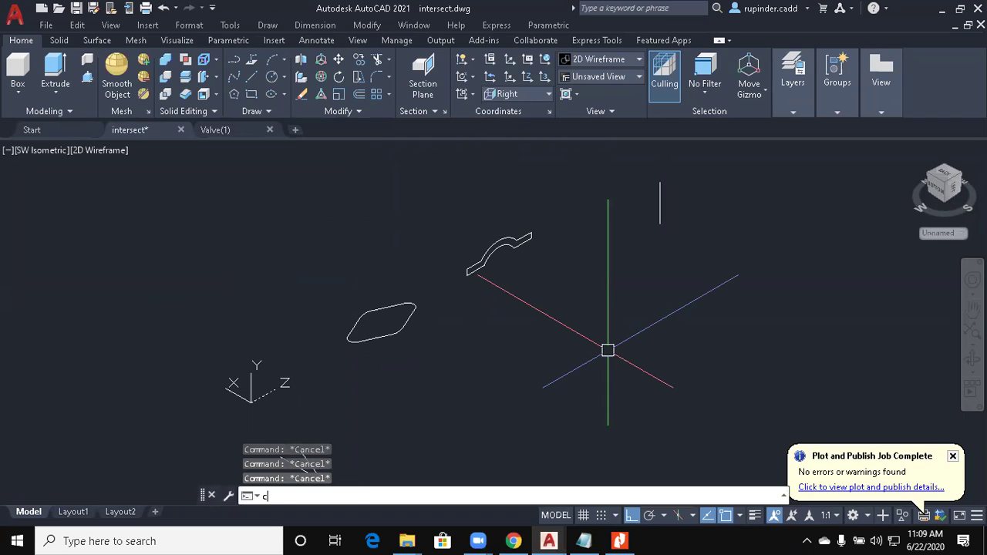
text(o)
key(Return)
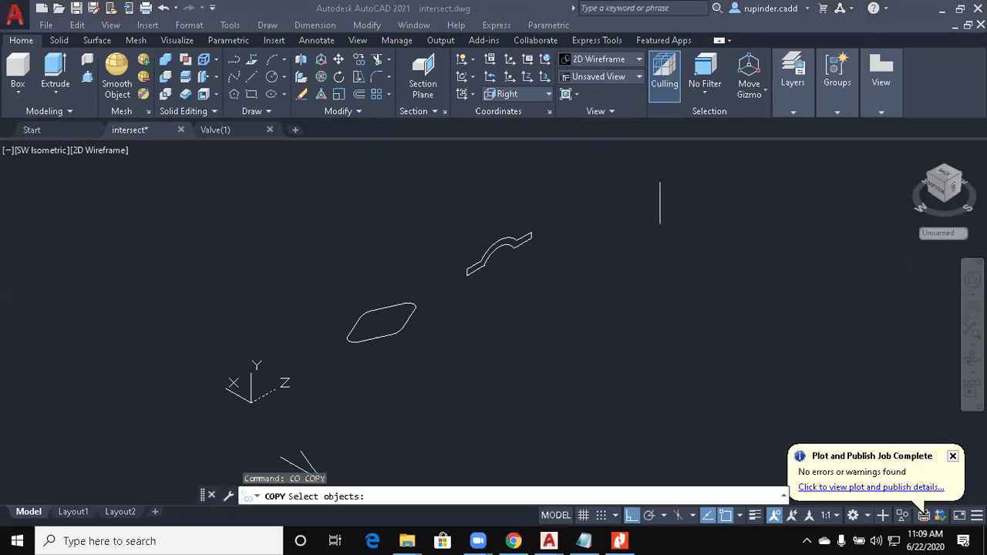
click(352, 297)
click(532, 340)
click(532, 339)
click(346, 207)
key(Return)
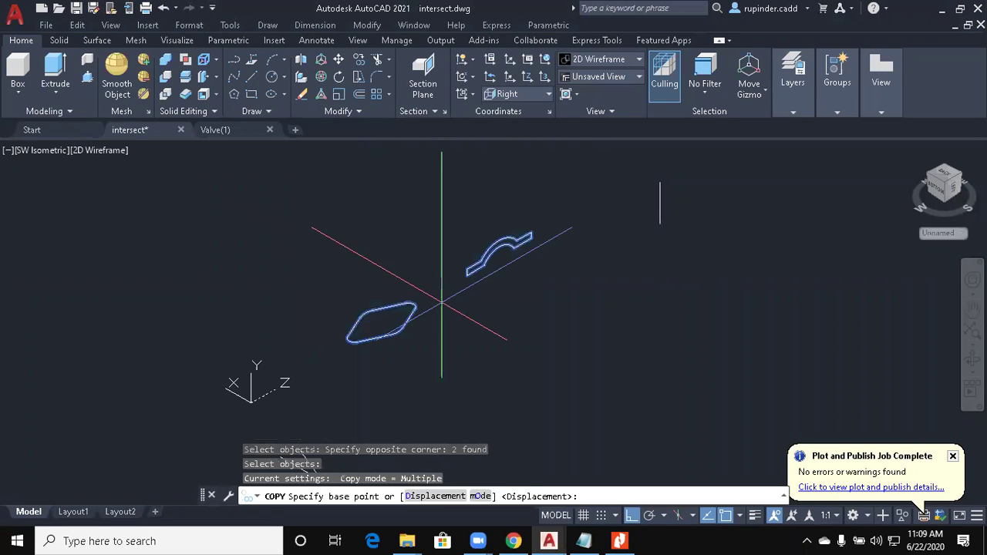
click(459, 314)
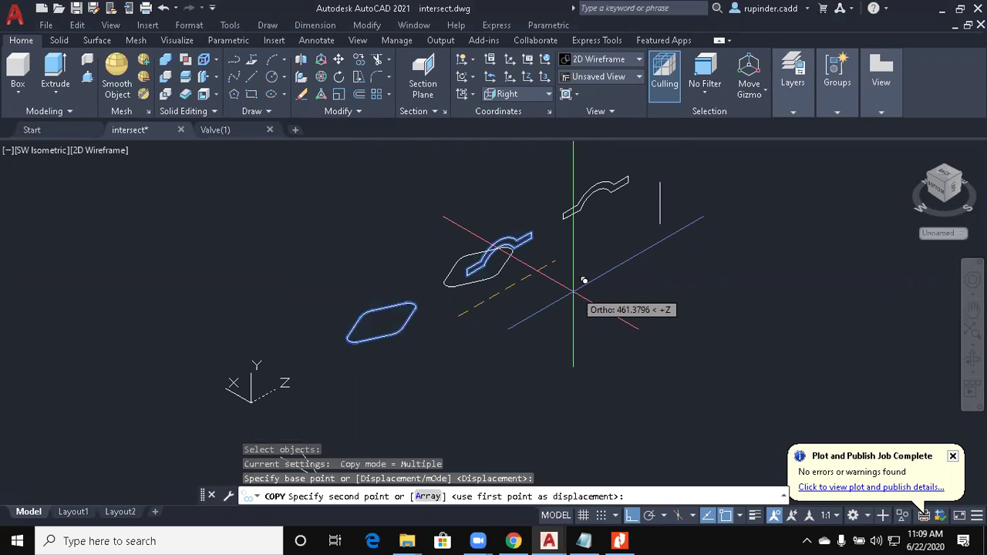
scroll(573, 292, down, 5)
middle_drag(386, 386, 529, 241)
click(412, 313)
key(Escape)
key(Escape)
key(Escape)
Step: Extrude the copied rounded diamond outline upward into a tall prism
text(ext)
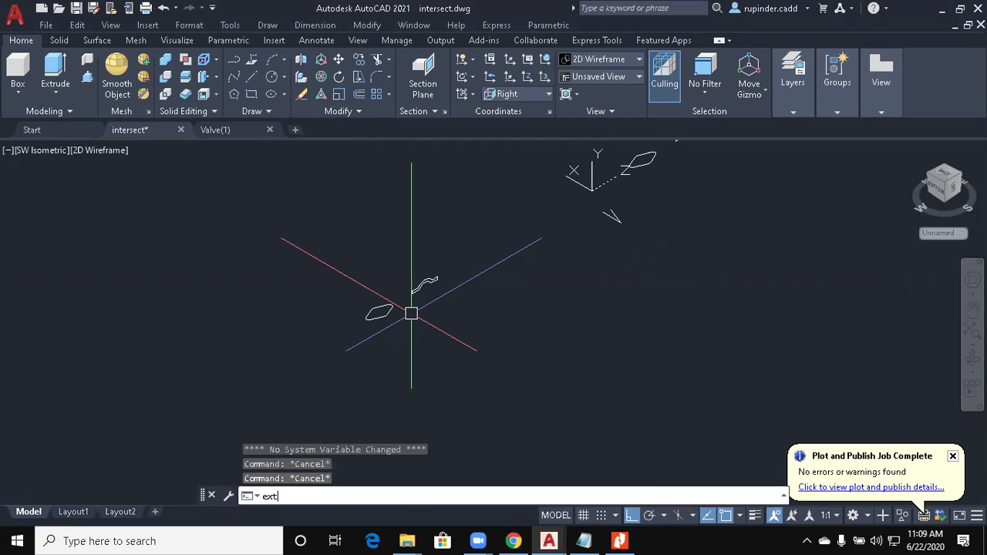
key(Return)
click(376, 313)
key(Return)
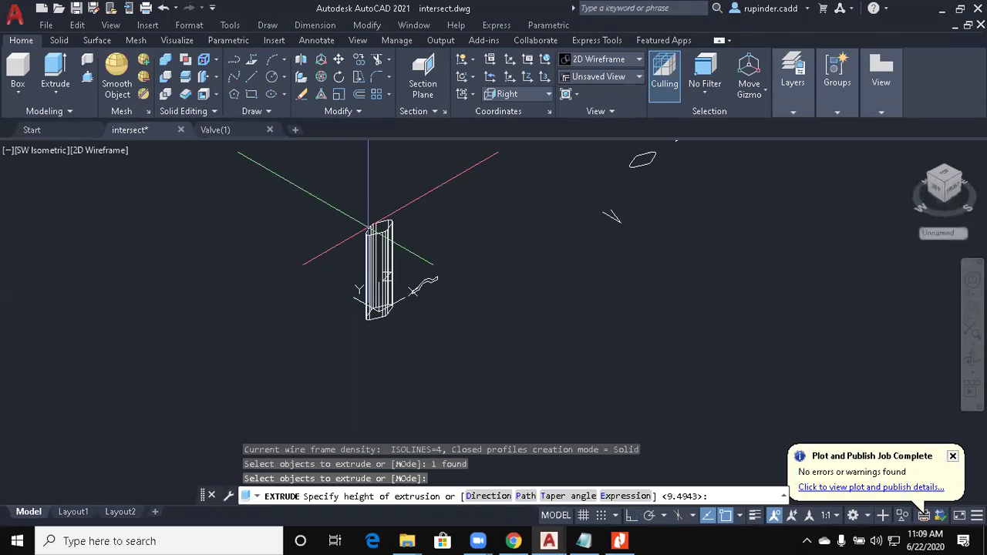
scroll(403, 295, up, 5)
Step: Try to extrude the copied arched profile by 15 and undo it
text(15)
key(Return)
key(Escape)
key(Escape)
text(u)
key(Return)
Step: Extrude the copied arched profile by 150
text(e)
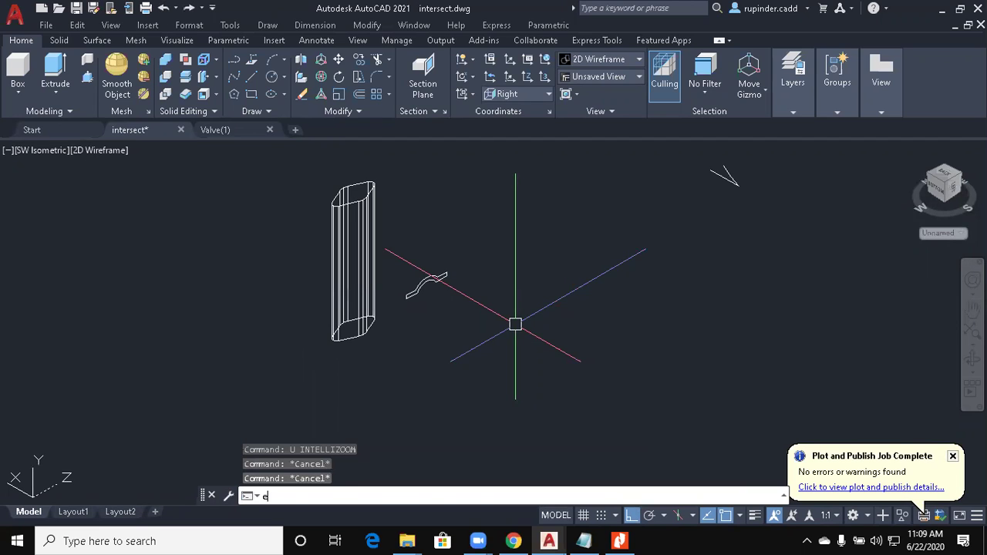
key(Return)
click(515, 324)
click(422, 264)
key(Return)
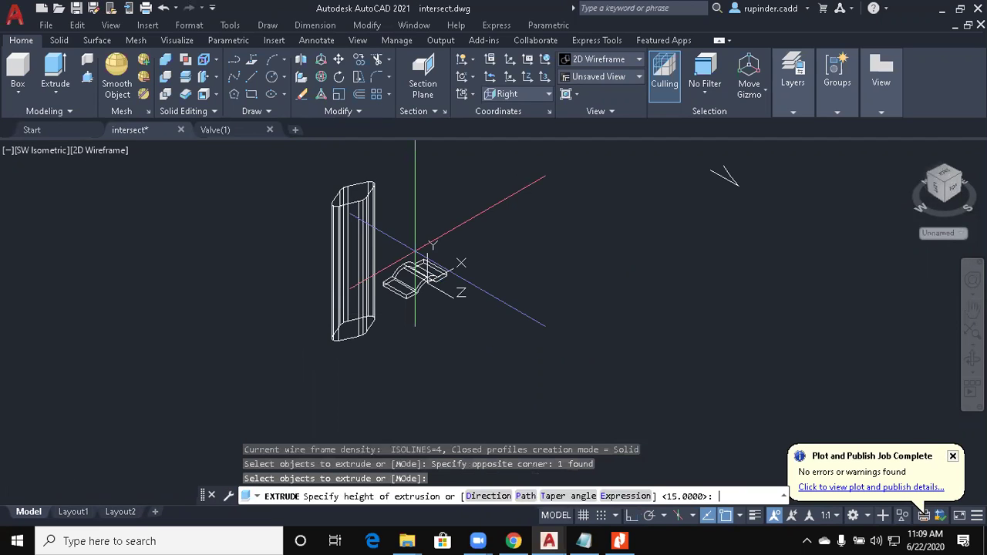
text(150)
key(Return)
key(Escape)
key(Escape)
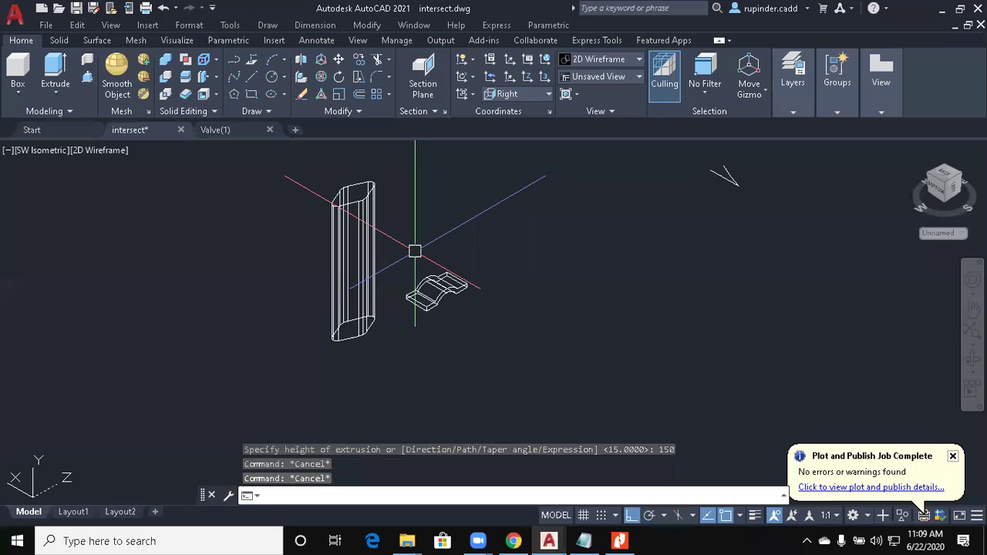
key(Escape)
Step: Move the tall diamond prism along the Z axis so that its base overlaps the arched solid
text(m)
key(Return)
scroll(373, 355, up, 2)
click(372, 365)
click(327, 324)
scroll(317, 363, up, 4)
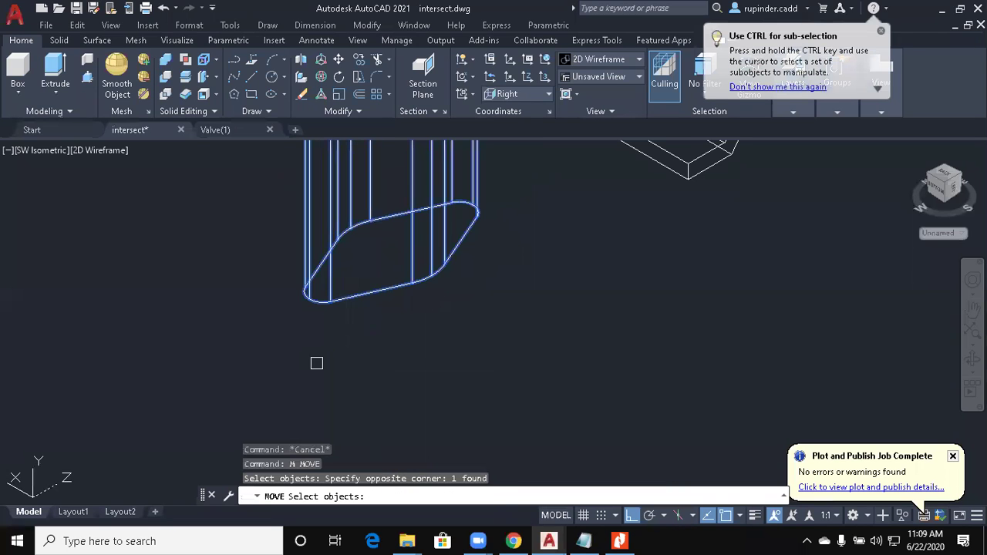
key(Return)
click(310, 298)
middle_drag(523, 268, 423, 367)
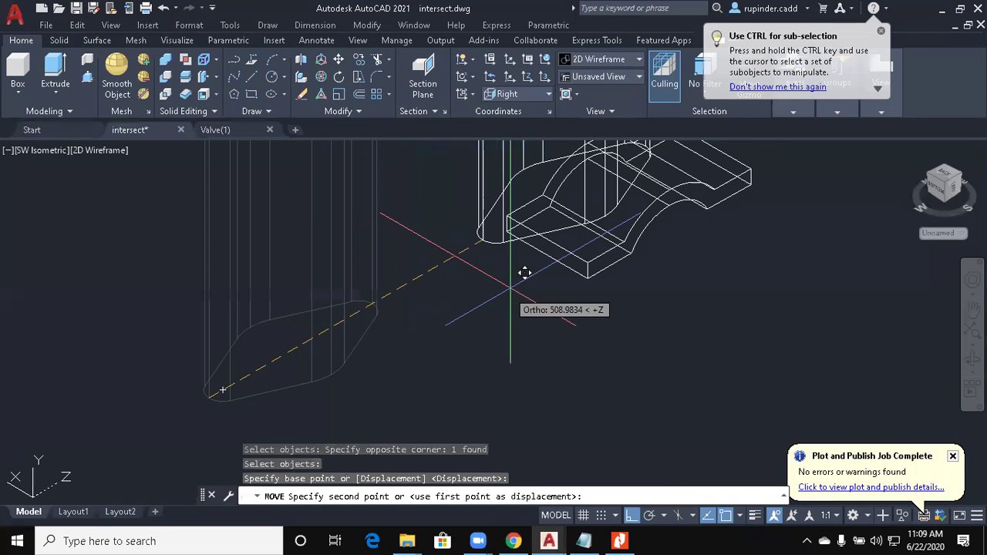
click(545, 254)
key(Escape)
scroll(614, 288, down, 2)
key(Escape)
middle_drag(687, 324, 515, 409)
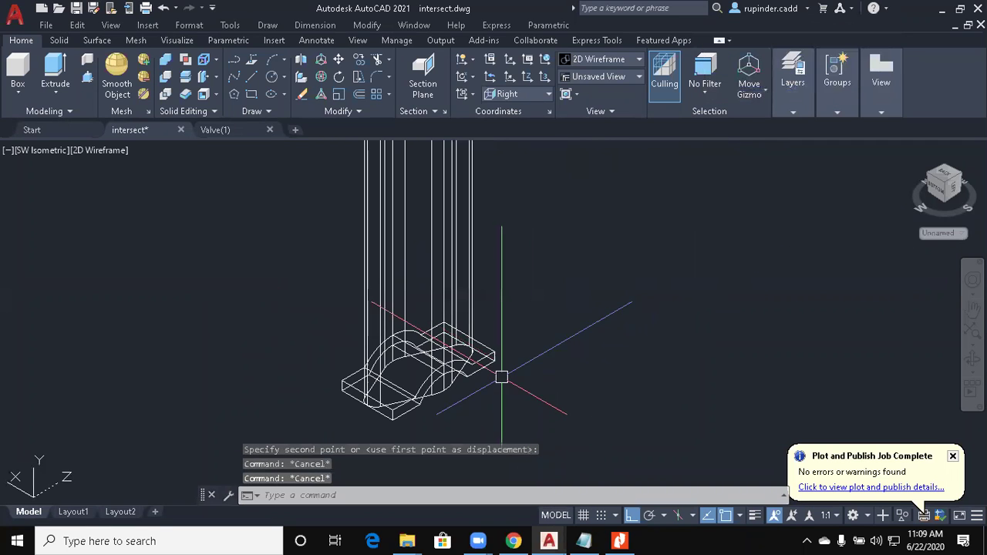
Step: Change the visual style to Conceptual
text(vs)
key(Return)
text(c)
key(Return)
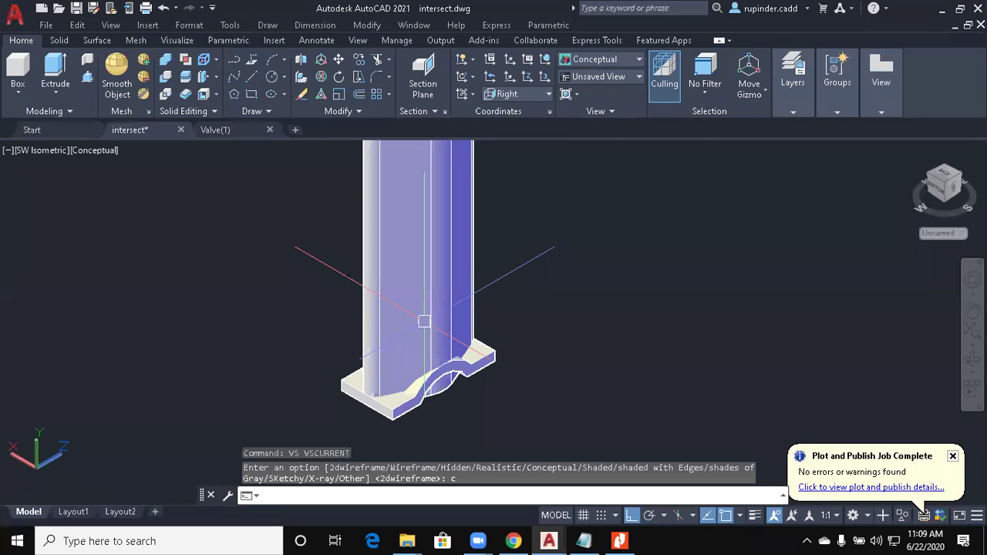
Step: Intersect the tall prism with the arched solid, keeping only their common volume
text(in)
key(Return)
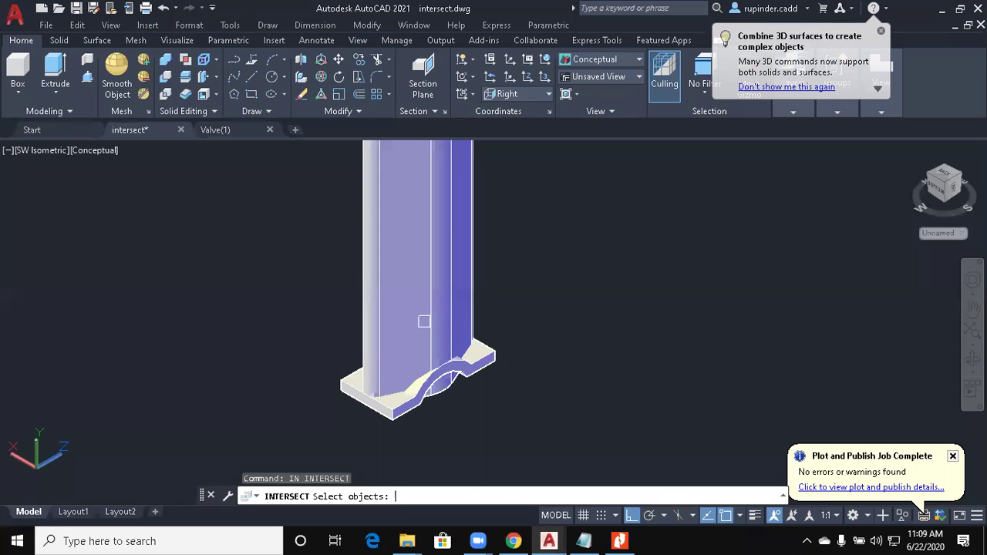
click(544, 455)
click(333, 335)
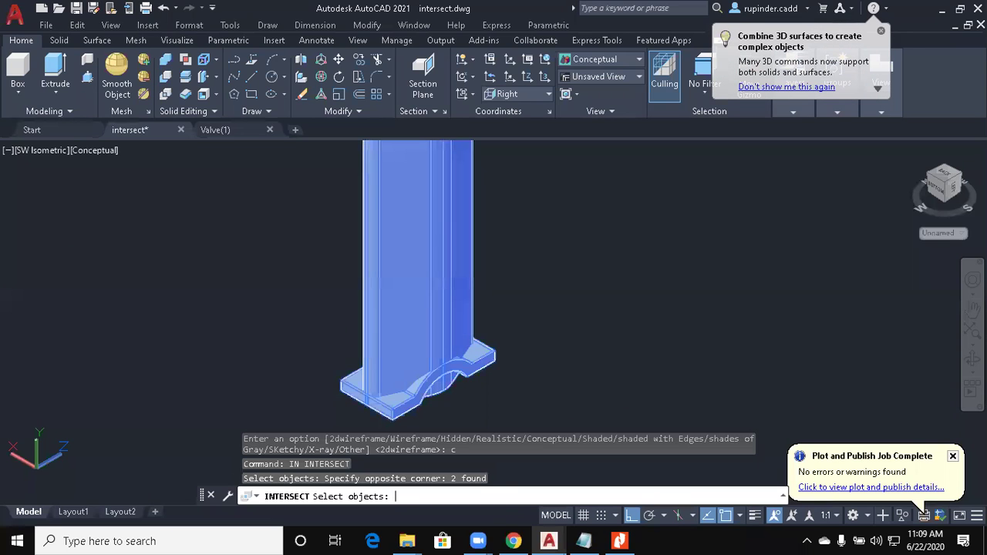
key(Return)
scroll(420, 395, up, 3)
middle_drag(421, 395, 349, 377)
middle_drag(481, 354, 447, 308)
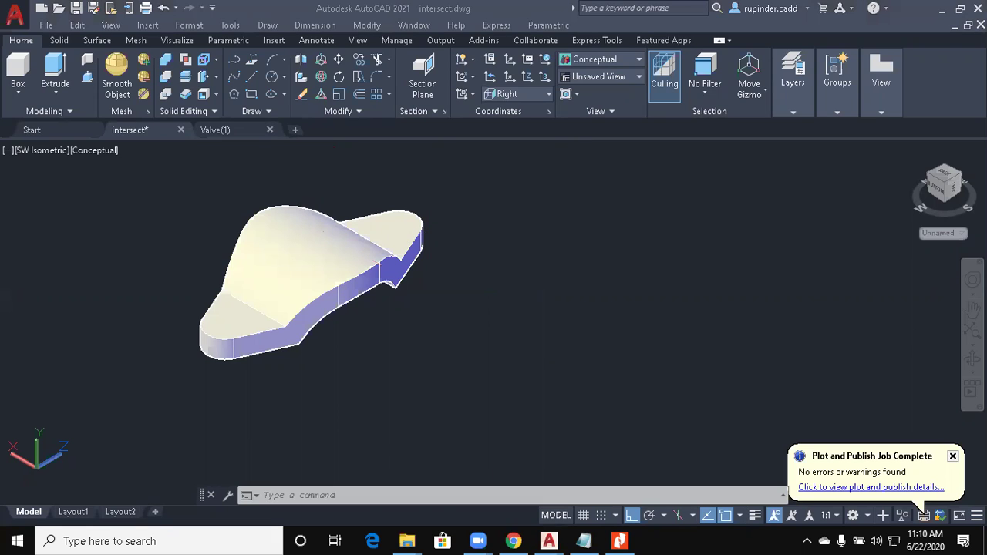
Step: Create a freehand solid box in the empty area beside the intersected part
scroll(496, 282, down, 4)
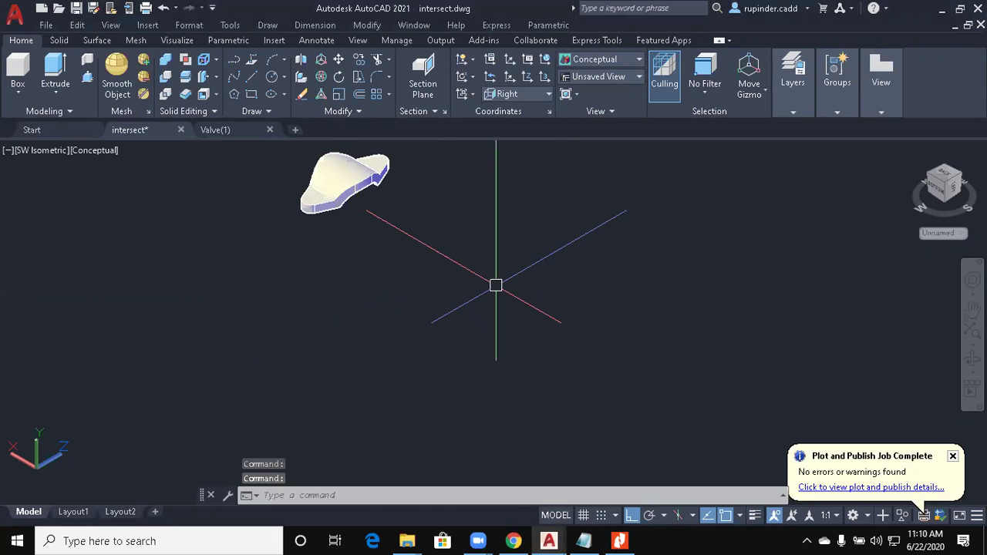
text(BOX)
key(Return)
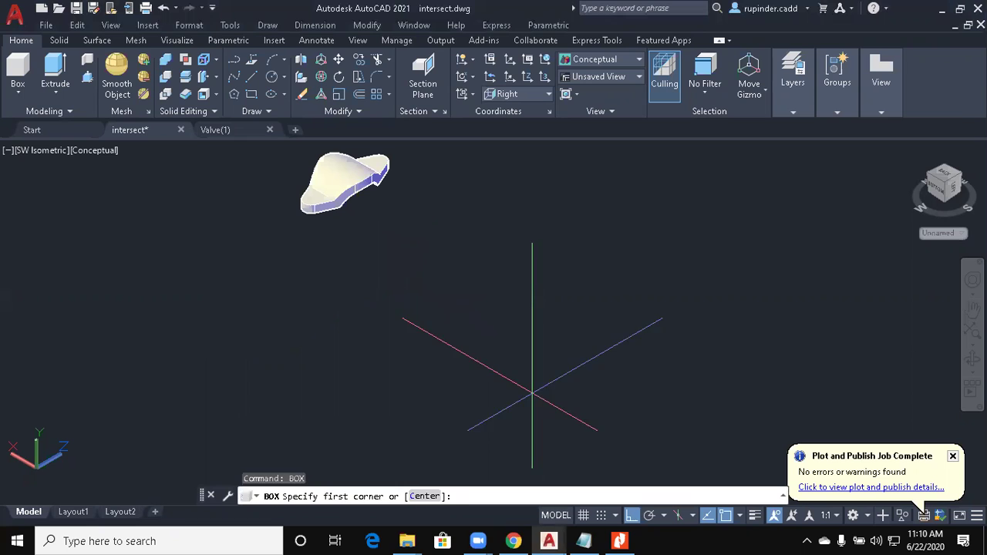
click(533, 424)
click(621, 318)
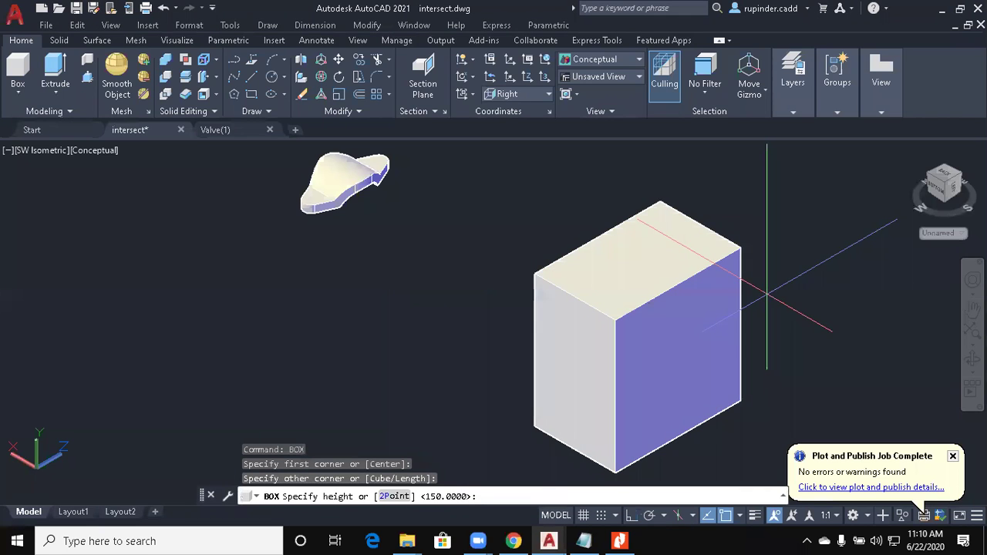
click(746, 306)
key(Escape)
Step: Reshape the box with its face grips, lowering the top and extending its length and width
scroll(676, 307, up, 2)
click(660, 311)
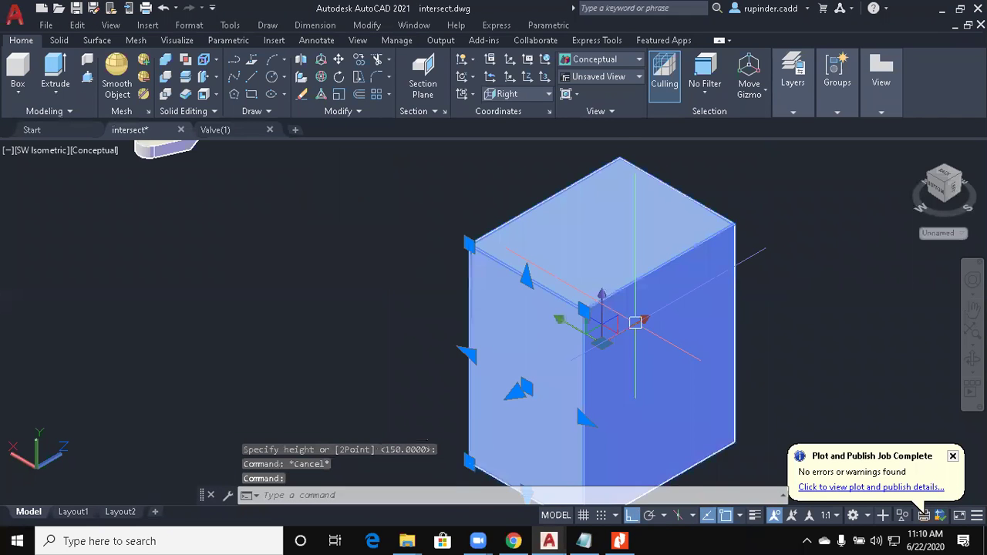
click(526, 277)
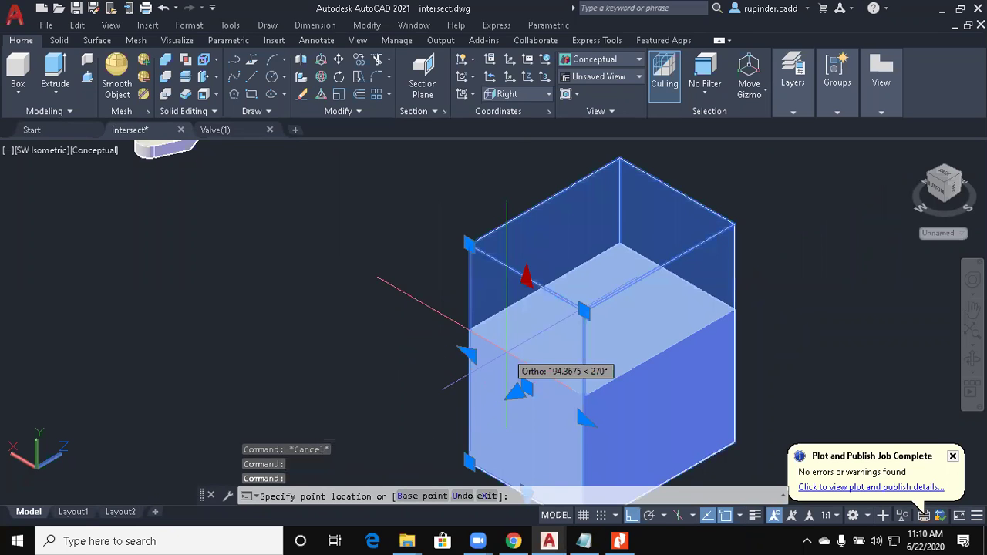
click(513, 380)
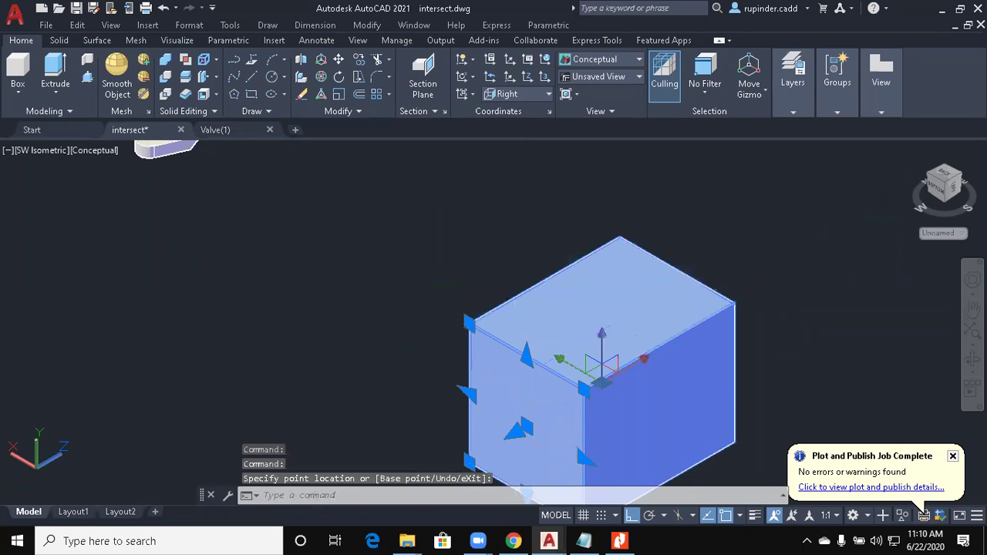
click(515, 431)
middle_drag(455, 454, 516, 363)
click(481, 396)
middle_drag(661, 396, 591, 297)
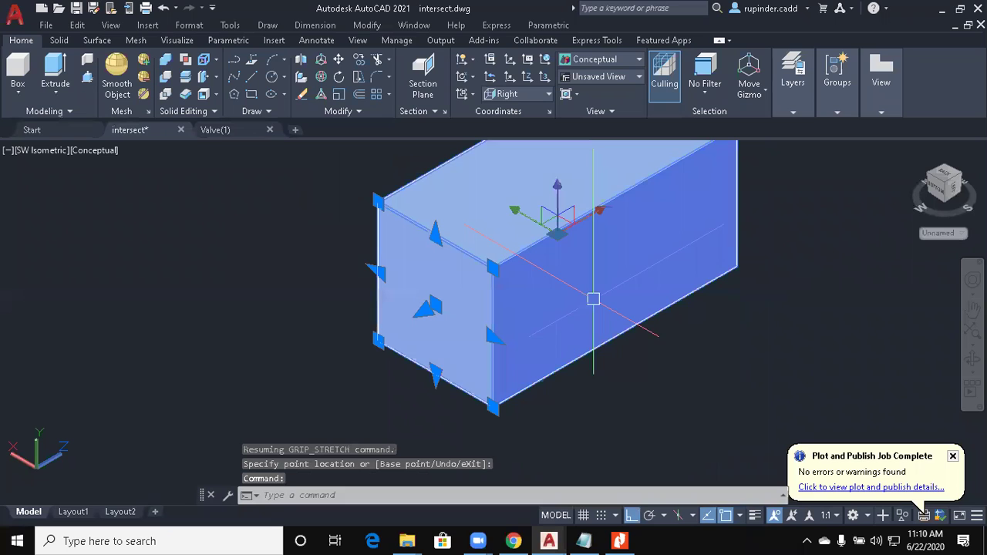
click(491, 340)
key(Escape)
key(Escape)
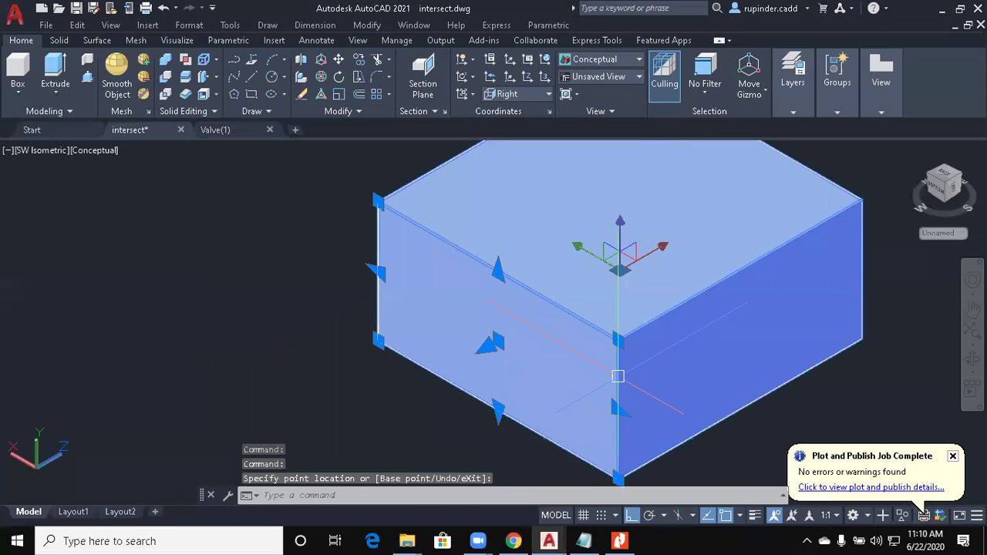
scroll(663, 369, up, 1)
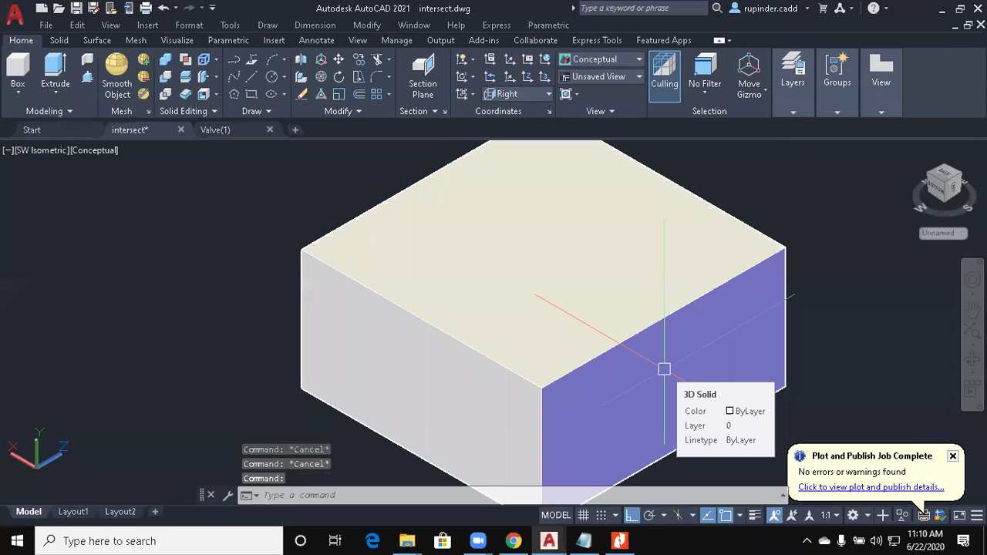
middle_drag(772, 299, 656, 328)
middle_drag(718, 326, 697, 317)
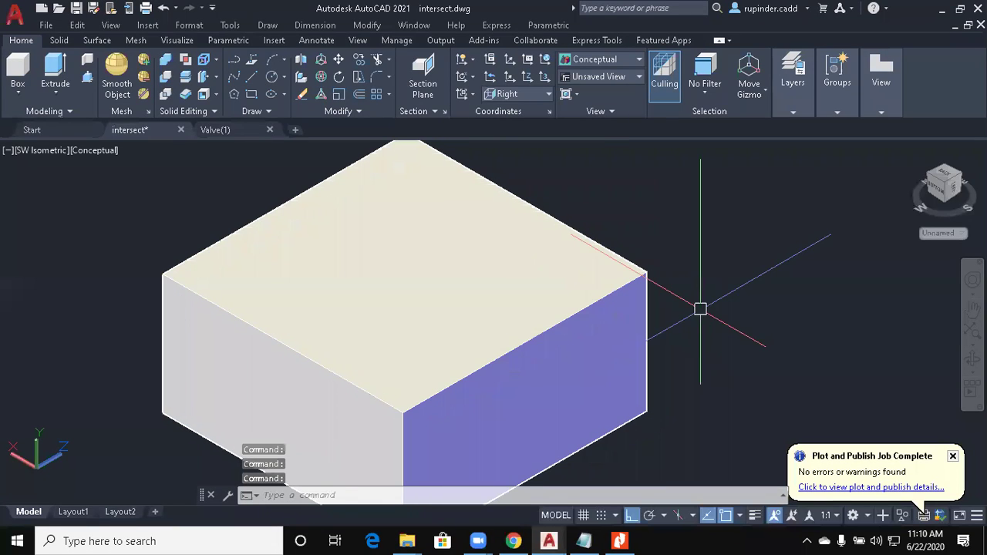
click(218, 92)
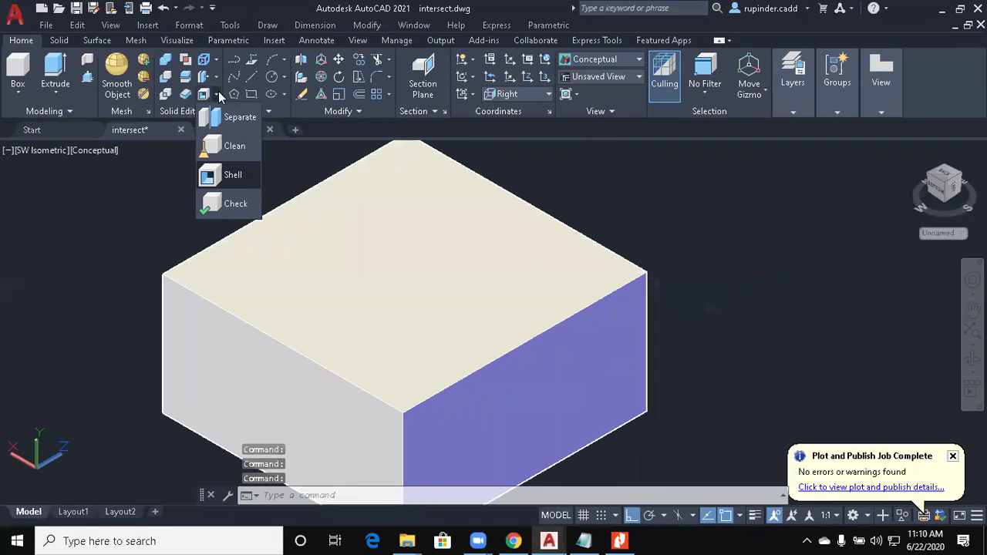
click(227, 176)
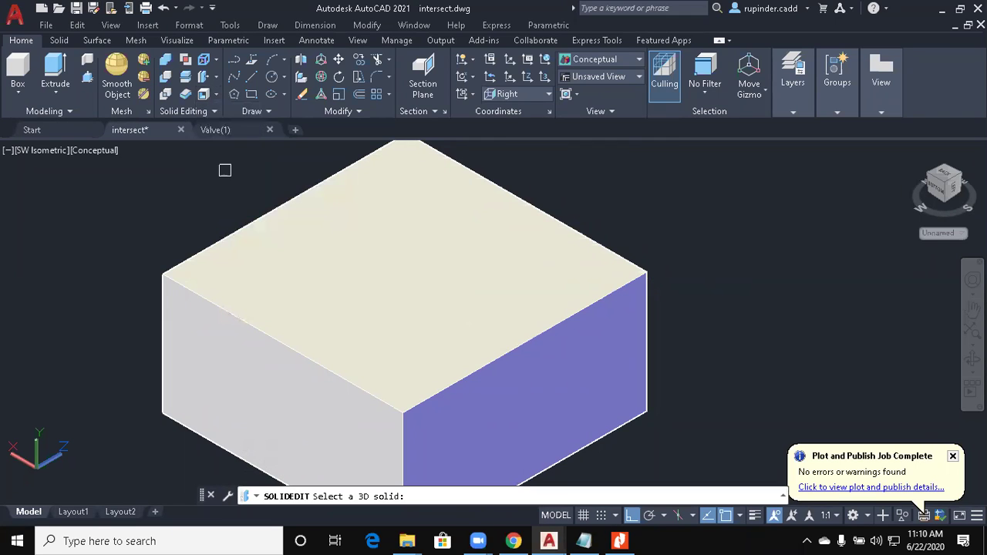
click(242, 242)
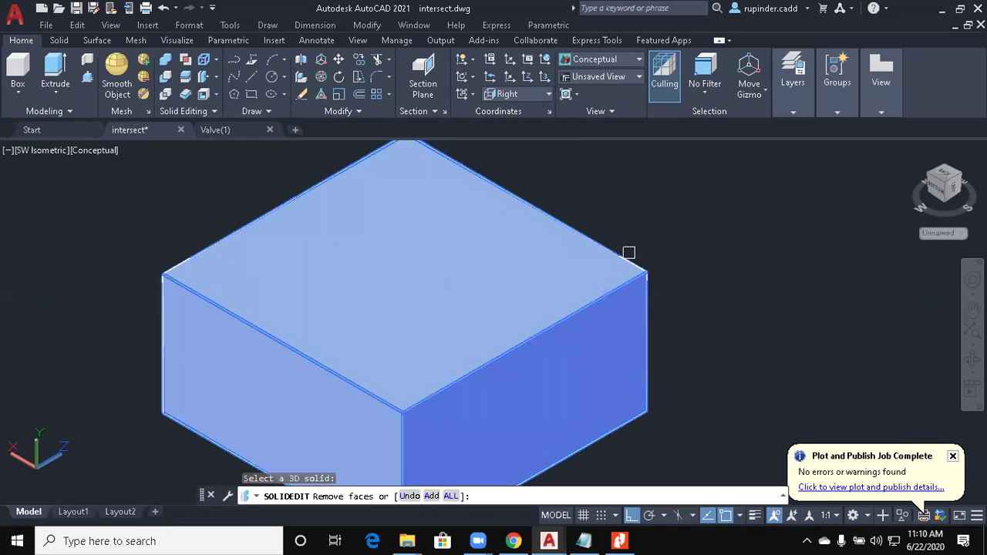
key(Escape)
Step: Shell the box with an offset distance of 1, removing its top face so the box is open
click(205, 94)
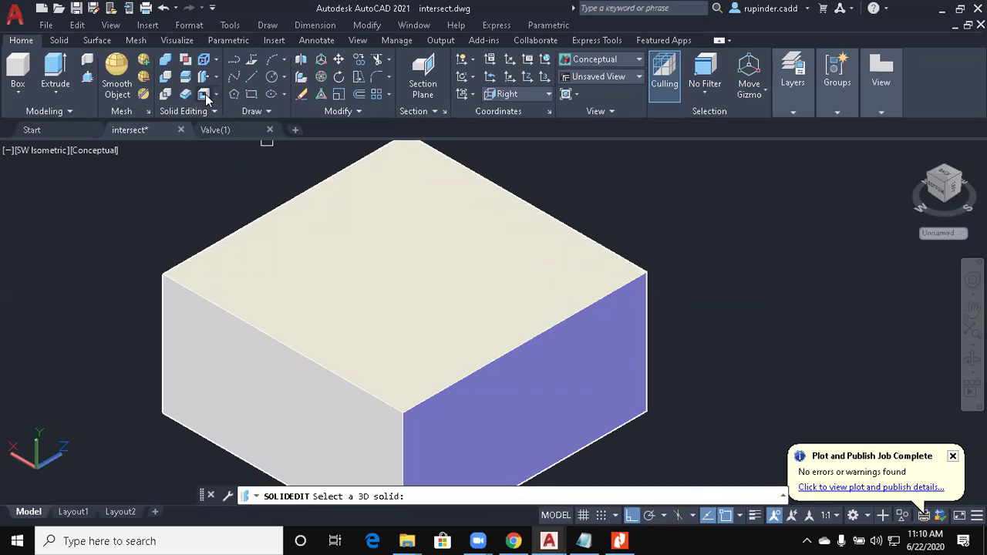
click(282, 243)
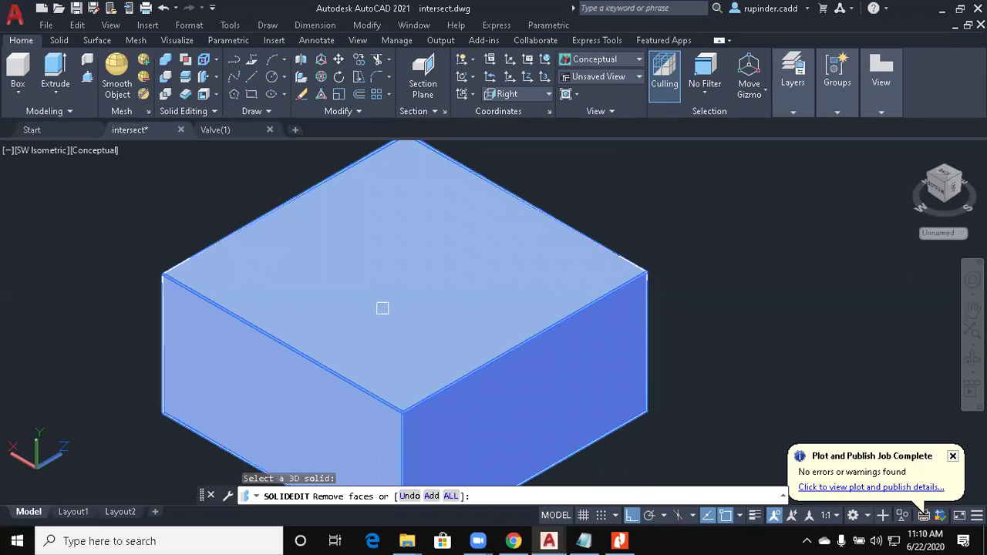
click(382, 309)
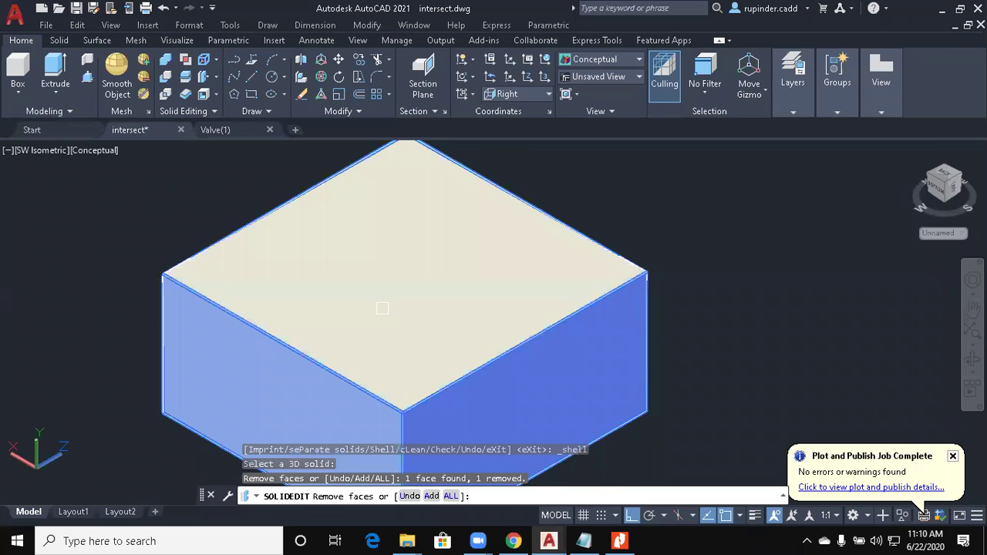
key(Return)
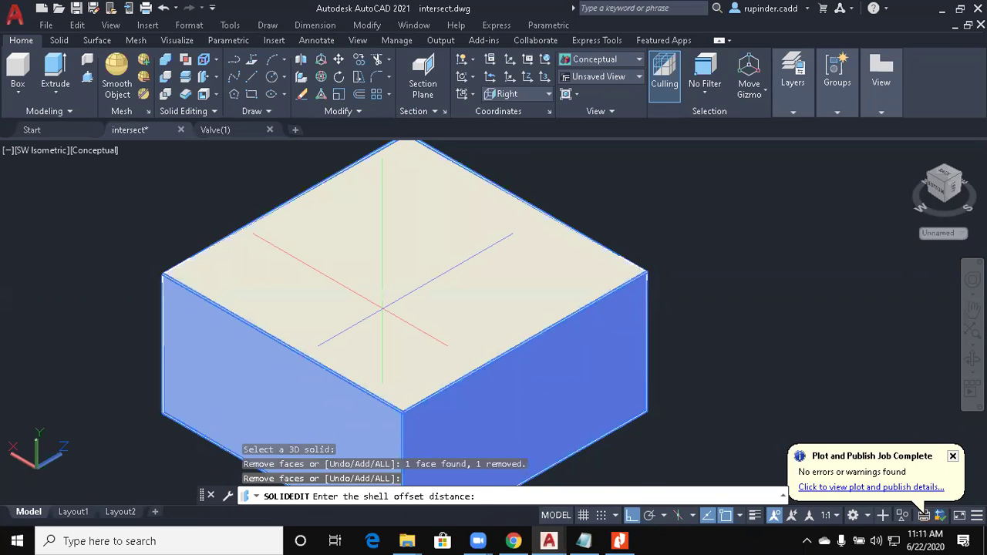
text(1)
key(Return)
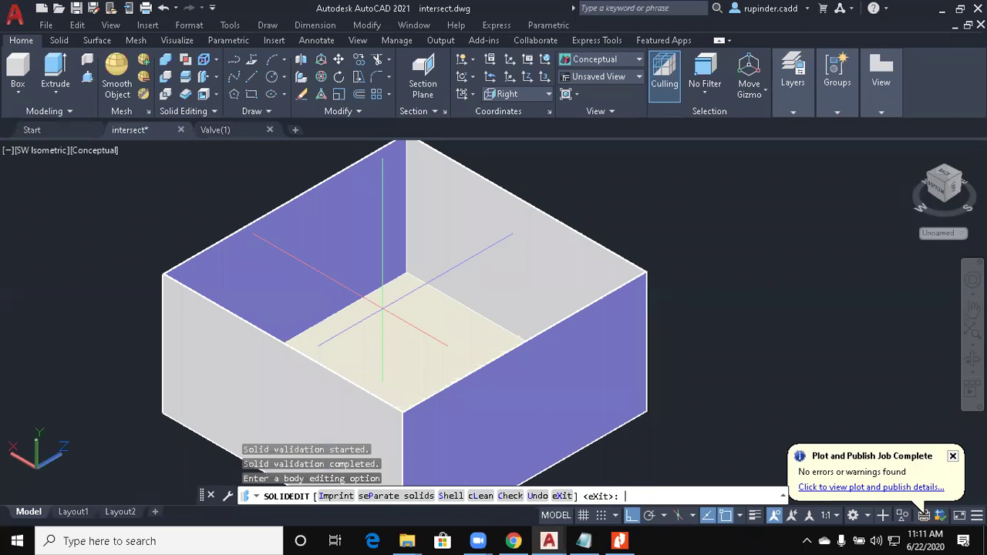
Step: Switch to the Assignment 10 PDF in Nitro Pro and find the slotted tray drawing on page 4
click(620, 540)
scroll(622, 272, down, 5)
scroll(623, 271, down, 12)
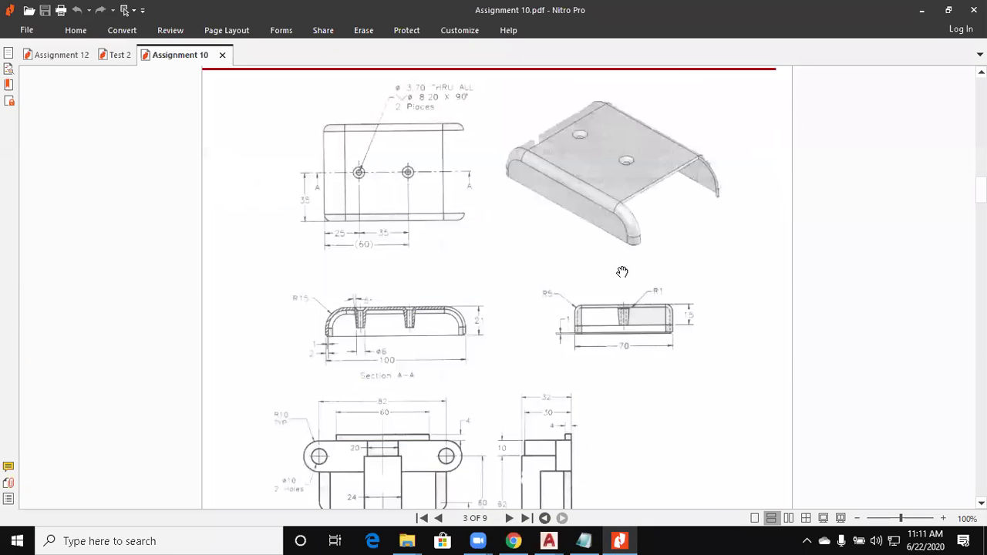
scroll(623, 271, down, 10)
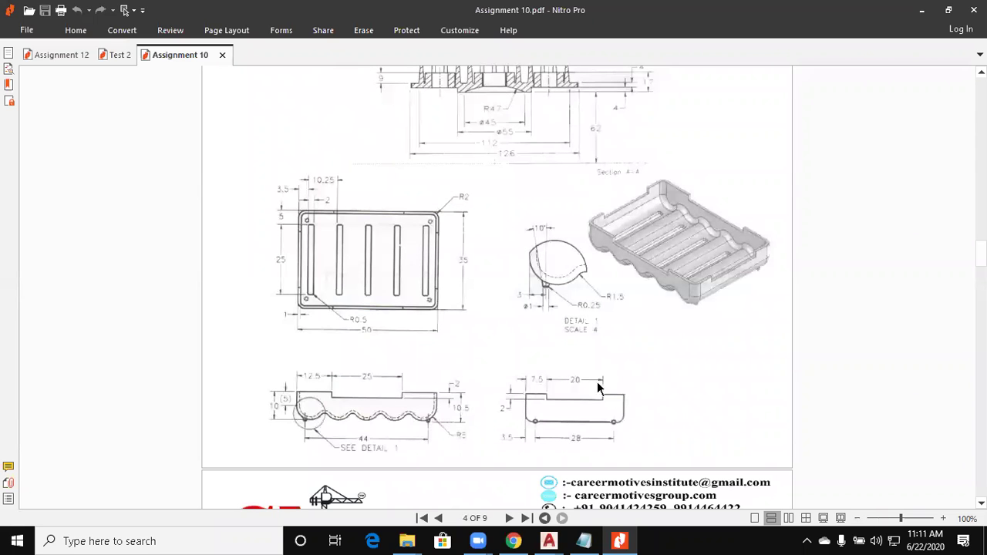
click(921, 9)
Step: Leave the solid editing command and delete the shelled box
scroll(522, 412, down, 4)
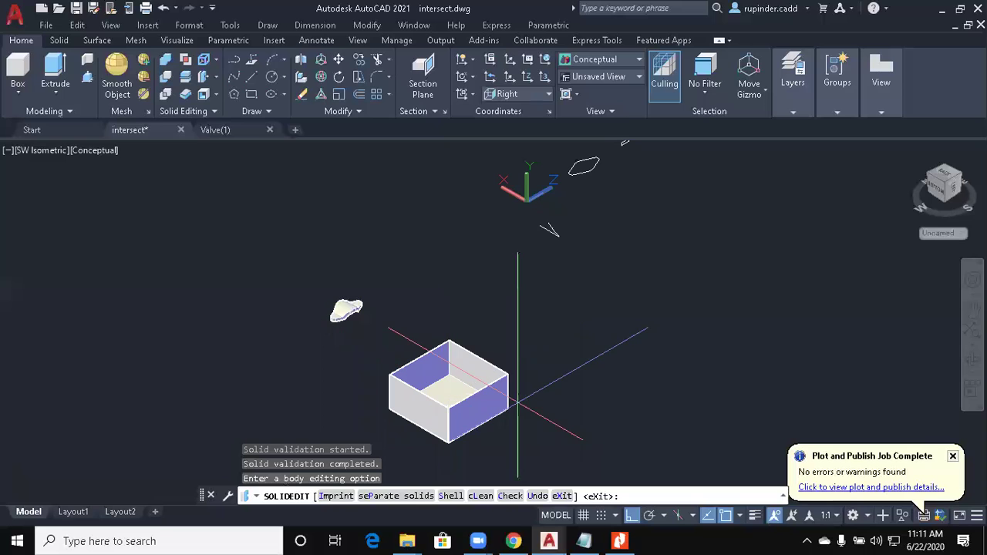
key(Escape)
click(522, 412)
click(473, 309)
key(Delete)
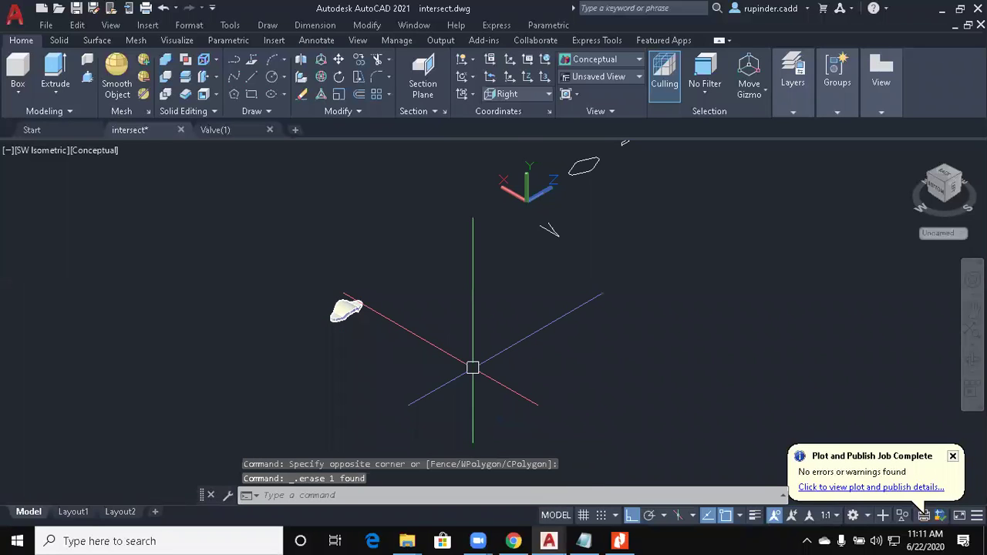
Step: Switch to the Front view and set the visual style to 2D Wireframe
middle_drag(471, 368, 397, 359)
key(alt+v)
key(3)
key(f)
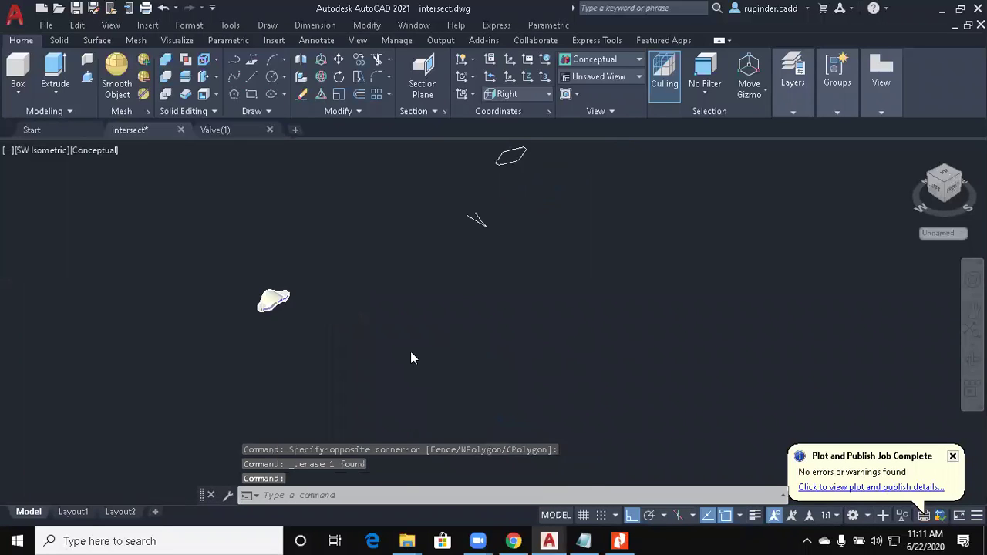
text(vs)
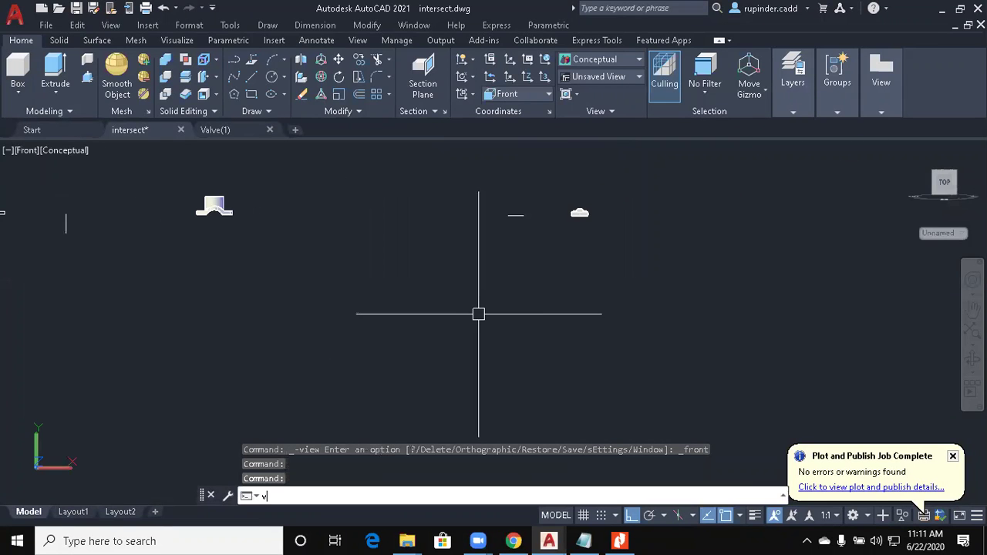
key(Return)
text(2)
key(Return)
middle_drag(668, 222, 275, 283)
scroll(233, 275, up, 6)
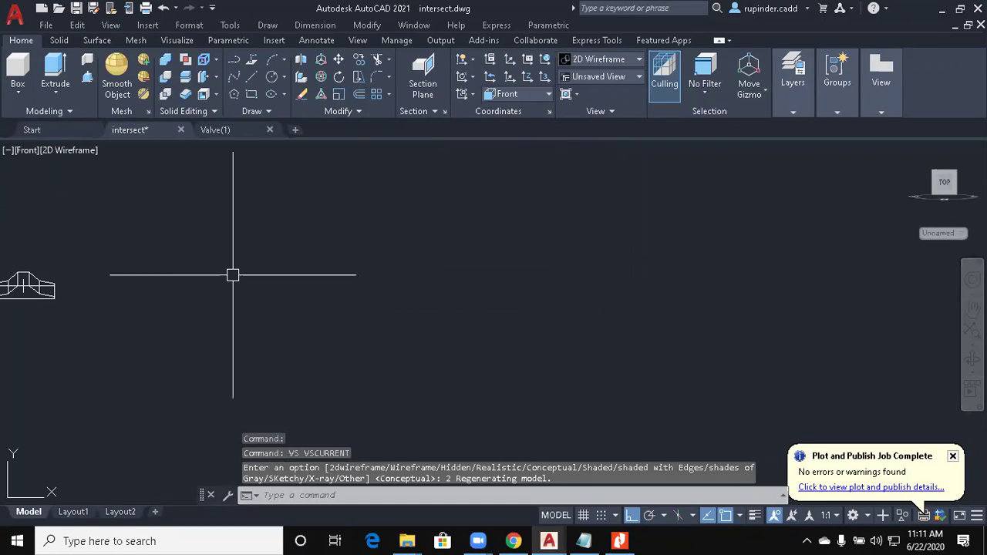
Step: Draw a horizontal line 50 units long in the empty area beside the existing solid
key(Escape)
text(l)
key(Return)
click(264, 317)
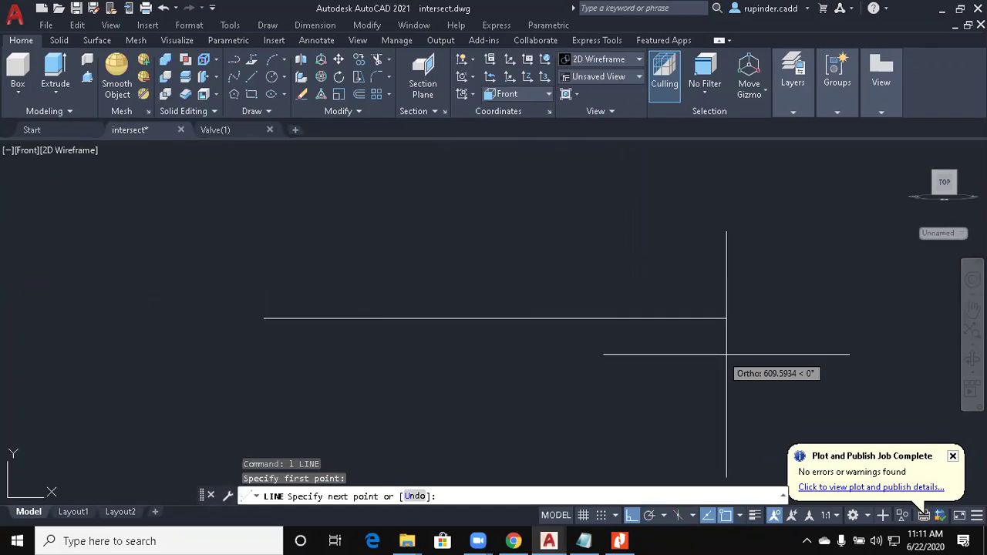
text(50)
key(Return)
key(Escape)
key(Escape)
key(Escape)
Step: Draw a vertical line straight down from the left end of the 50-unit line
text(l)
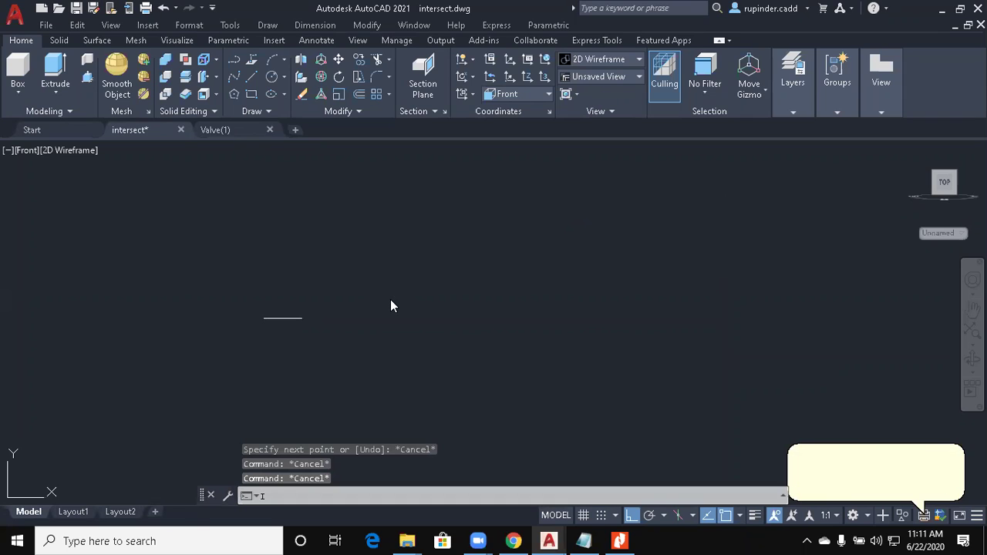
click(974, 109)
key(Escape)
key(Escape)
key(Escape)
text(l)
key(Return)
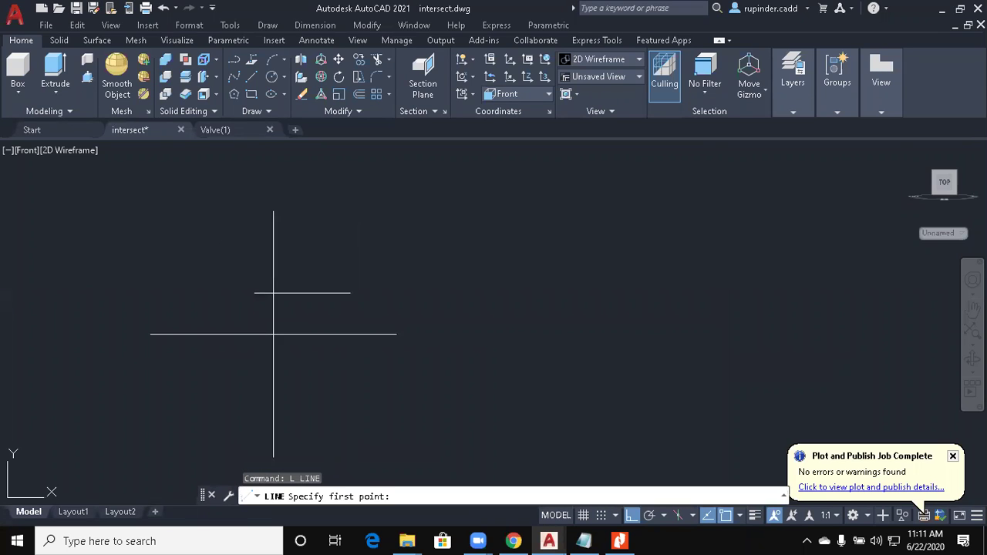
click(253, 293)
click(255, 358)
key(Escape)
key(Escape)
Step: Mirror the vertical line about a vertical axis through the horizontal line's midpoint, keeping the original
text(mi)
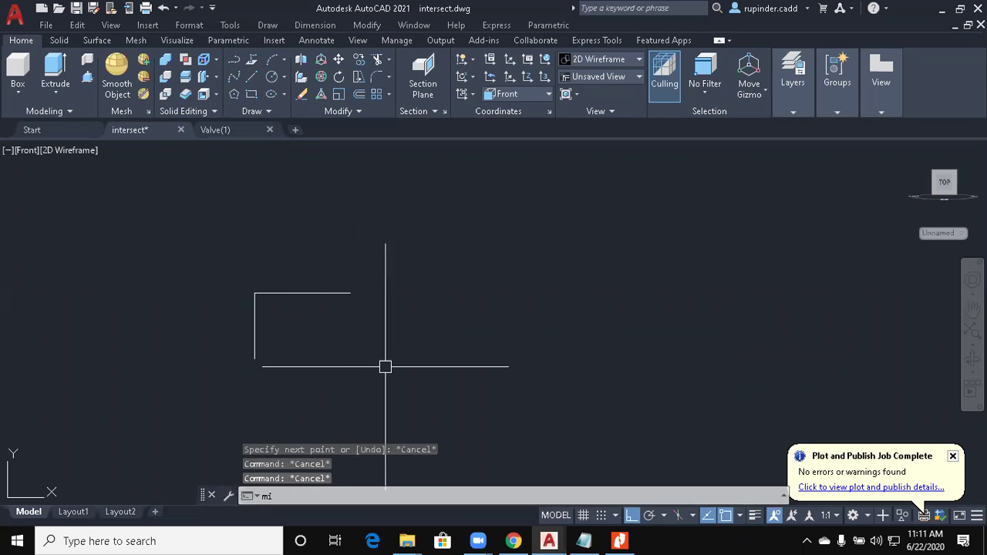
key(Return)
click(278, 338)
key(Return)
click(302, 293)
click(300, 361)
key(Return)
key(Escape)
key(Escape)
Step: Offset the left vertical line and the top horizontal line inward by 5
text(o)
key(Return)
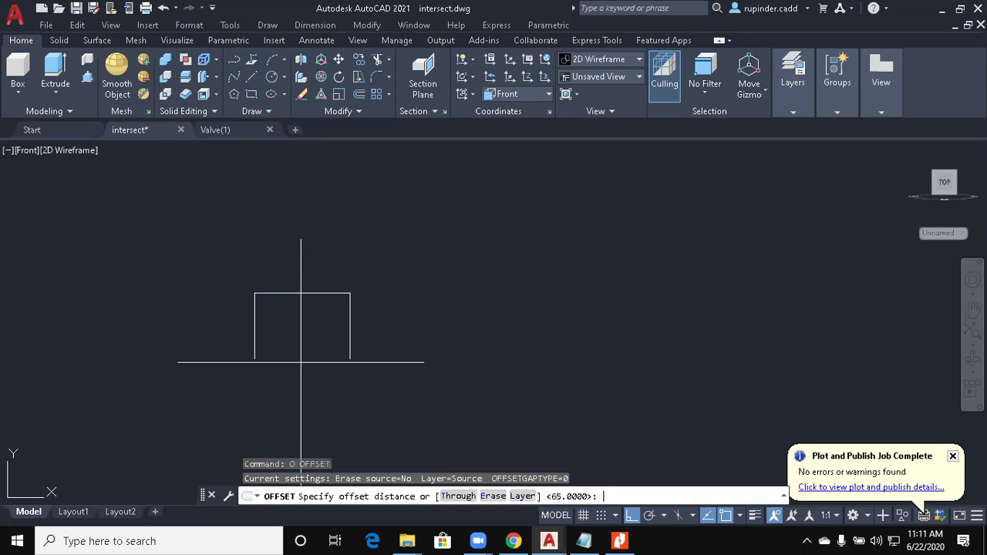
text(5)
key(Return)
scroll(285, 324, up, 3)
click(296, 281)
click(381, 267)
click(352, 223)
click(357, 271)
key(Escape)
Step: Draw a circle of radius 5 centred where the two offset lines cross
scroll(360, 270, up, 3)
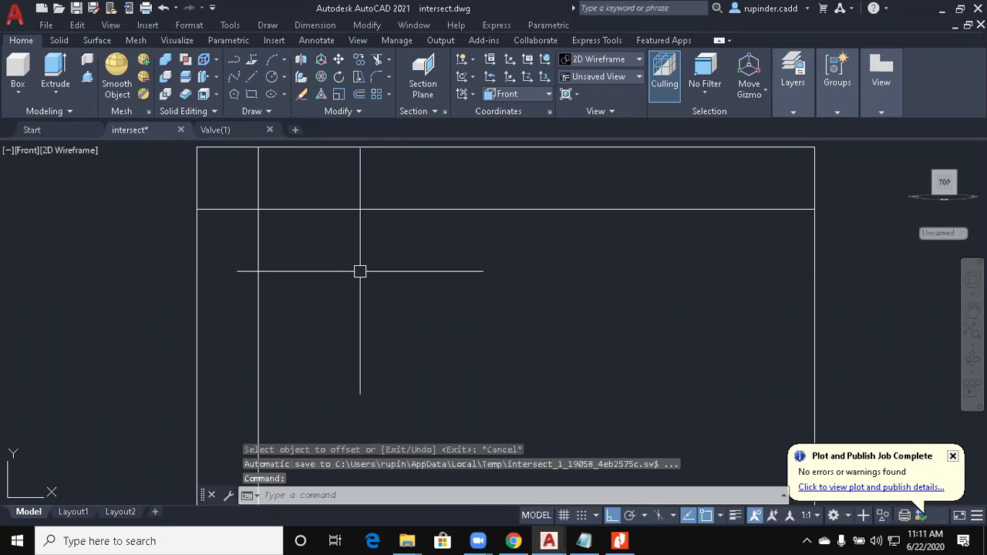
key(Escape)
key(Escape)
text(c)
key(Return)
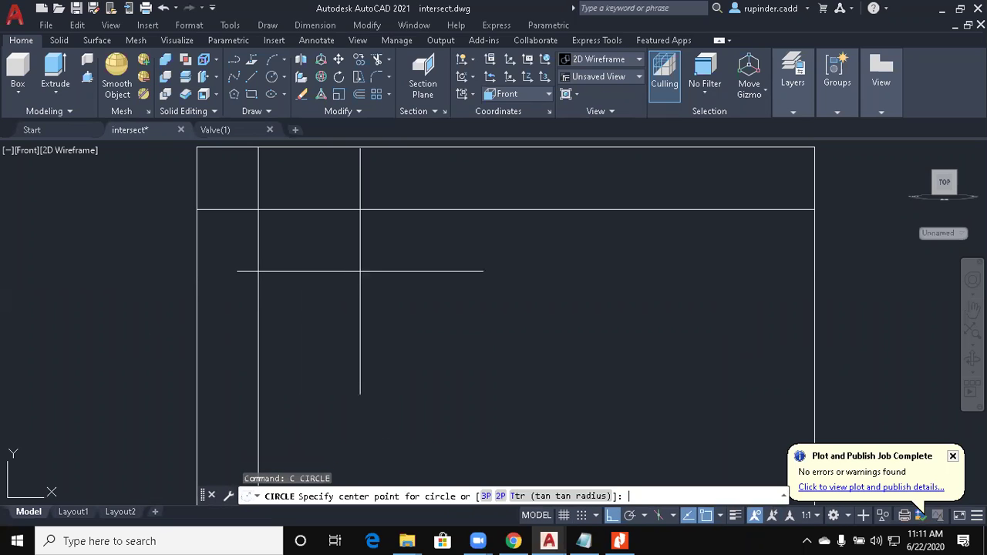
middle_drag(264, 213, 353, 286)
click(347, 282)
text(5)
key(Return)
key(Escape)
key(Escape)
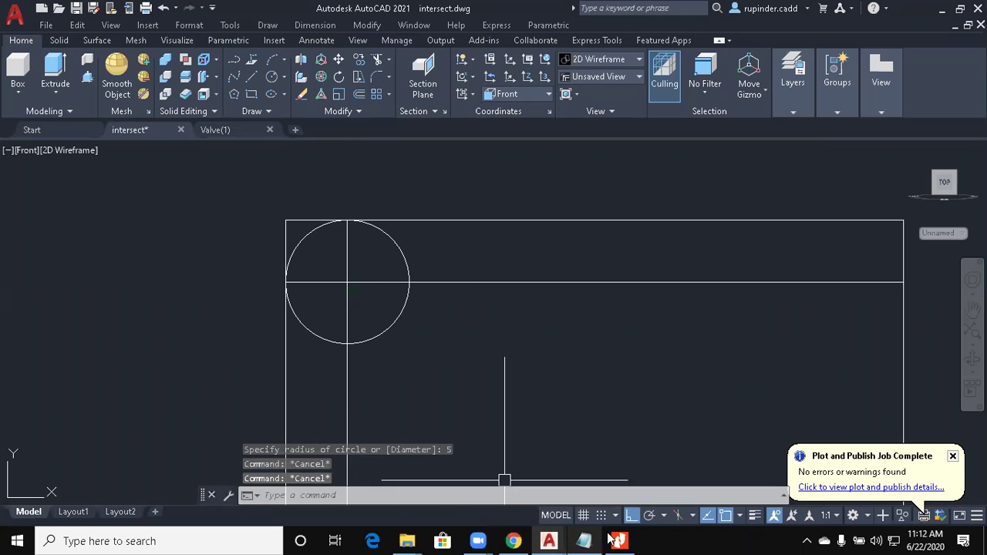
Step: Check the tray's front view in the PDF, return to the drawing and erase the vertical offset line
click(613, 540)
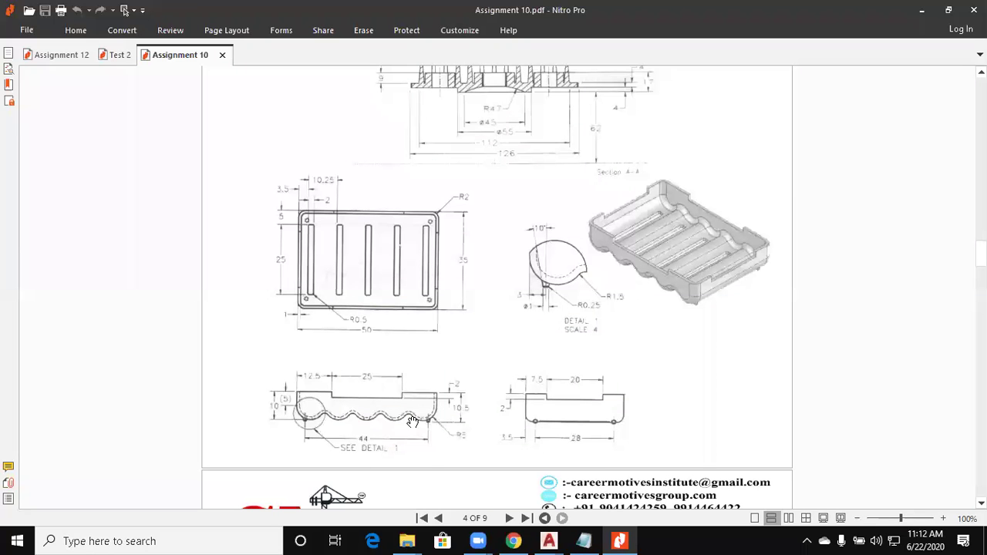
click(921, 10)
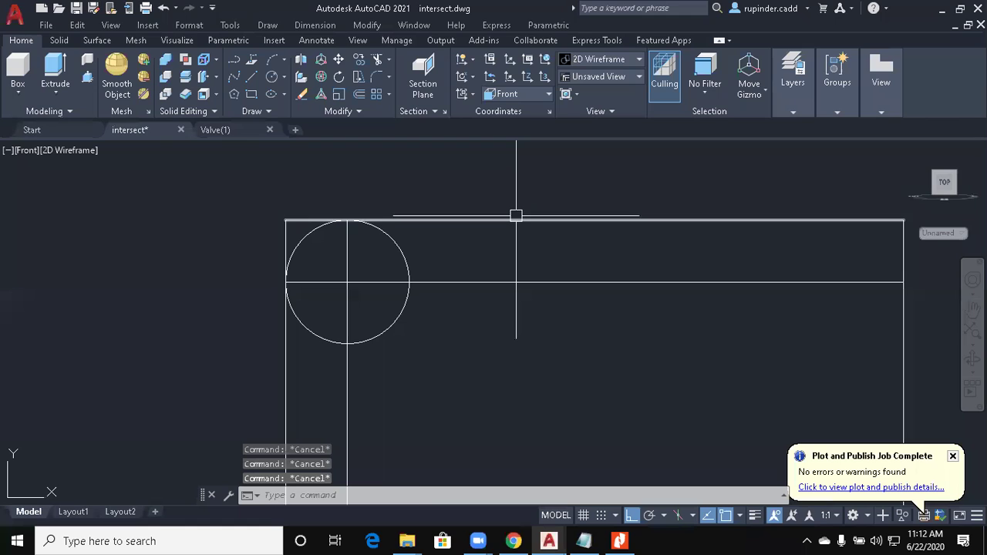
click(419, 452)
click(327, 381)
text(e)
key(Return)
key(Escape)
key(Return)
Step: Copy the circle four times edge to edge along the horizontal offset line, filling the 50-unit width
text(m)
key(Escape)
text(mco)
key(Return)
click(363, 337)
key(Return)
click(286, 282)
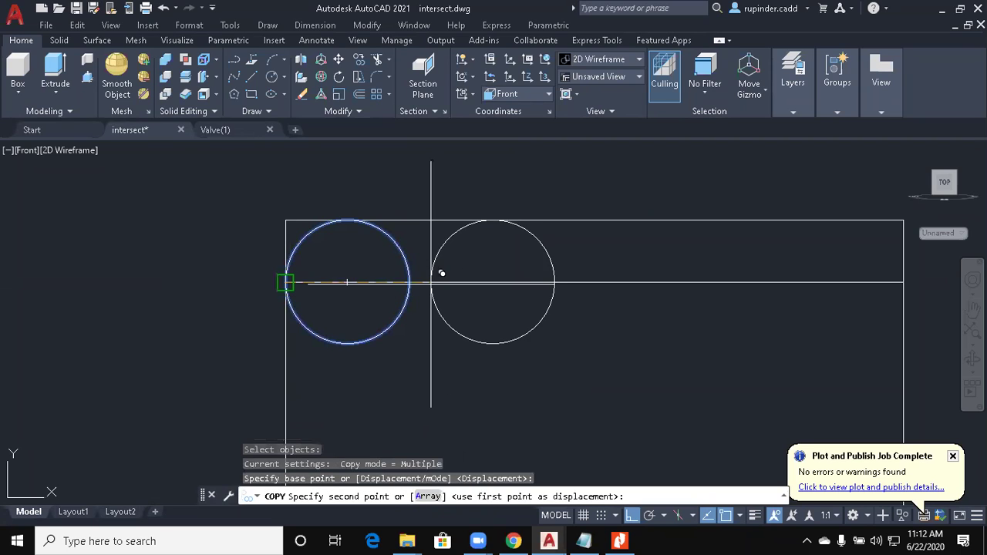
click(409, 282)
click(533, 282)
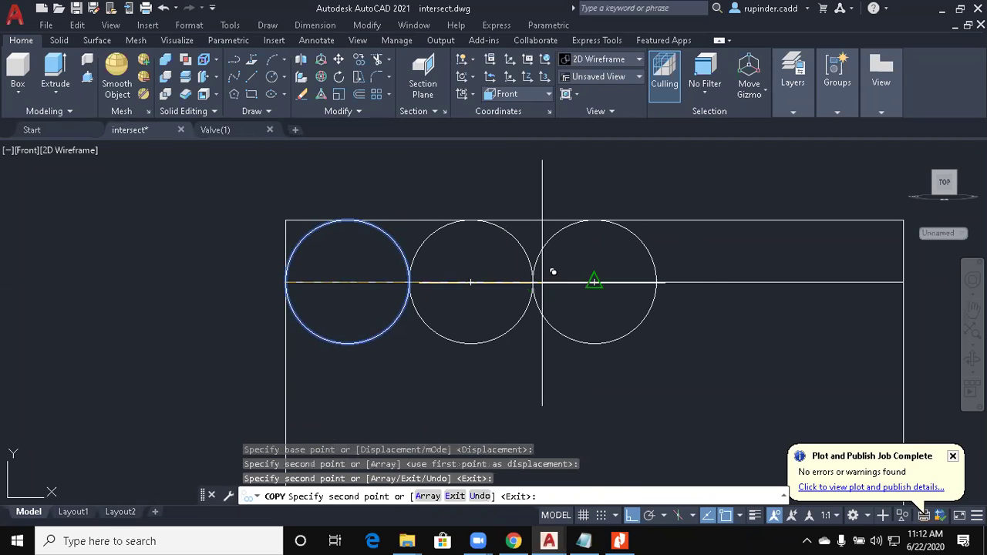
click(656, 282)
click(780, 282)
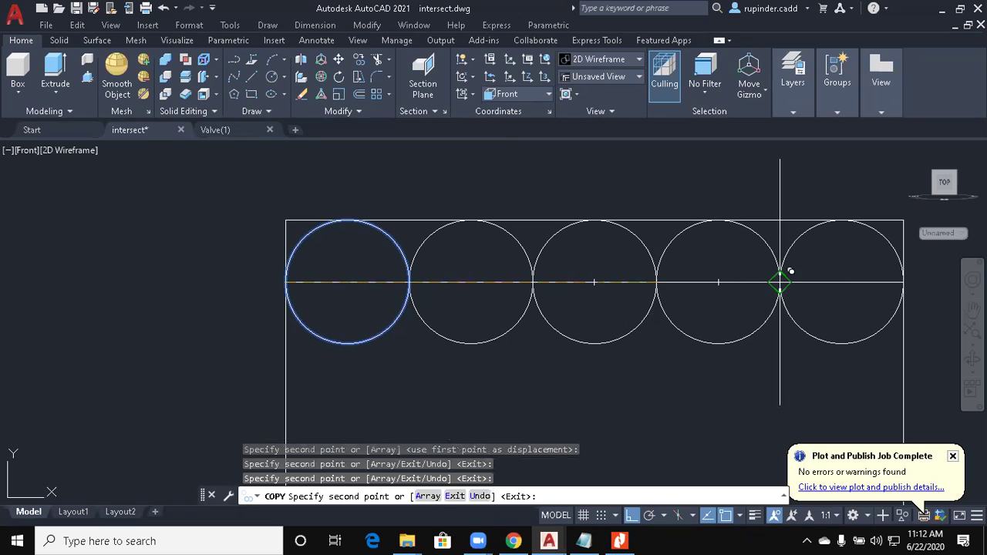
key(Escape)
key(Escape)
Step: Draw a circle of radius 1.5 tangent to the lower sides of the first and second large circles
text(c)
key(Return)
text(t)
key(Return)
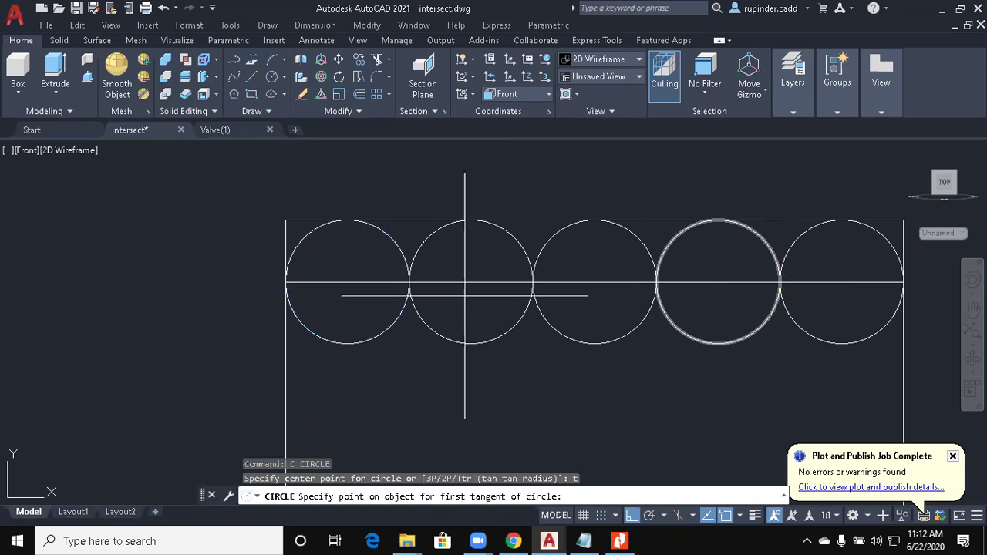
click(375, 331)
click(432, 326)
text(1.5)
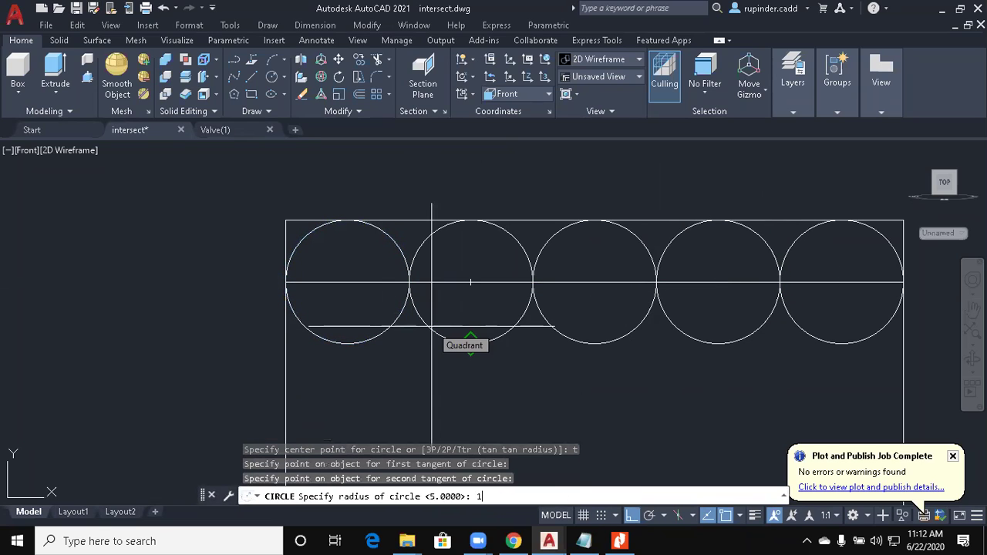
key(Return)
key(Escape)
key(Escape)
key(Escape)
Step: Mirror the small circle about a vertical axis through the second large circle's bottom quadrant, keeping the original
text(mi)
key(Return)
click(417, 348)
key(Return)
click(471, 344)
click(482, 394)
key(Return)
Step: Mirror both small circles about a vertical axis through the middle large circle's bottom quadrant, keeping the originals
key(Return)
click(543, 348)
click(410, 351)
key(Return)
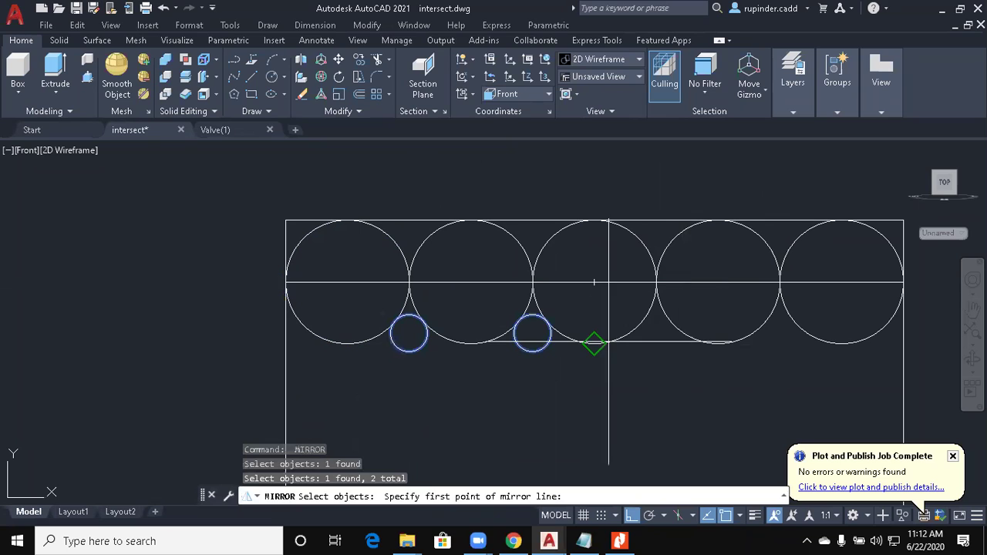
click(594, 344)
click(594, 374)
key(Return)
key(Escape)
key(Escape)
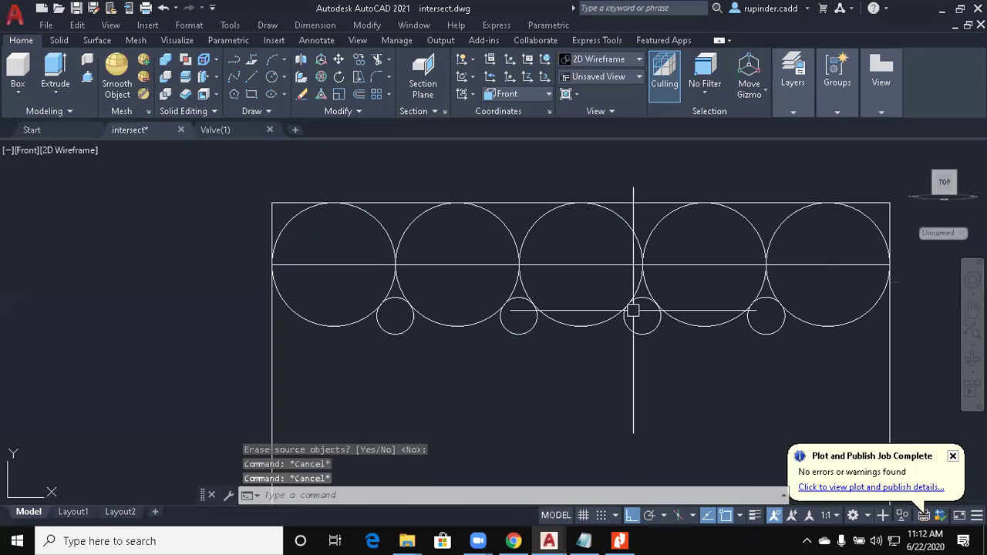
Step: Erase the horizontal construction line running through the large circles
click(704, 265)
text(e)
key(Return)
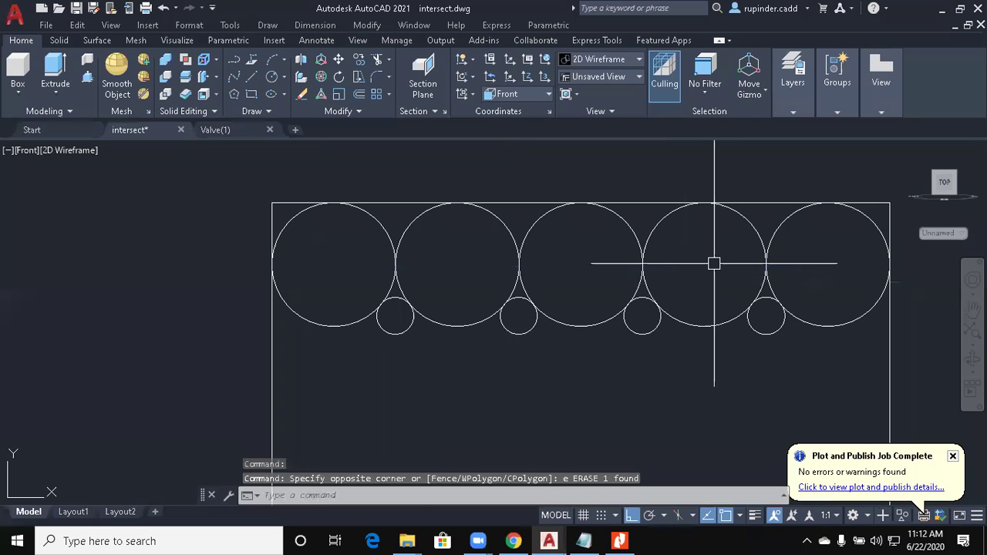
Step: Trim both vertical sides of the rectangle where they extend below the outer large circles
key(Escape)
key(Escape)
text(te cor)
key(Return)
scroll(713, 264, down, 2)
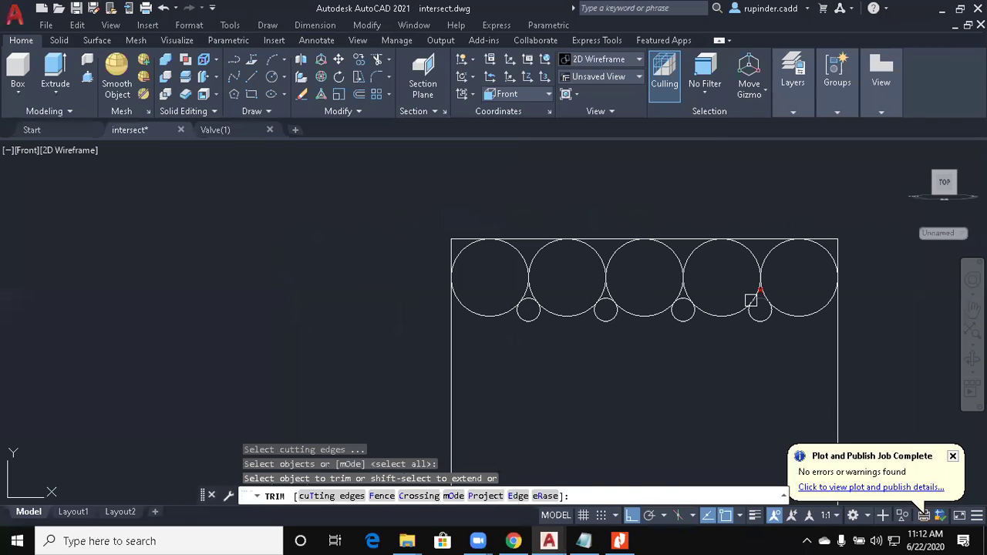
click(853, 373)
click(383, 379)
Step: Trim away the lower parts of the four small circles, leaving only their top arcs between the large circles
scroll(517, 323, up, 2)
click(540, 312)
click(675, 313)
middle_drag(773, 346, 542, 343)
click(562, 302)
click(673, 321)
click(684, 301)
click(676, 312)
click(670, 317)
click(673, 313)
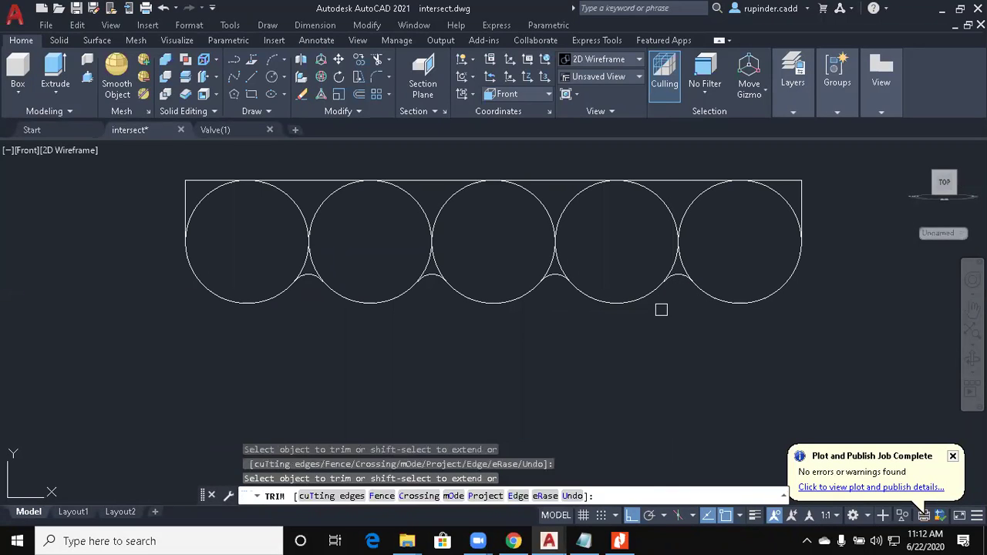
key(Escape)
Step: Trim away the upper parts of the fourth and fifth large circles, keeping their lower arcs
text(tr)
key(Return)
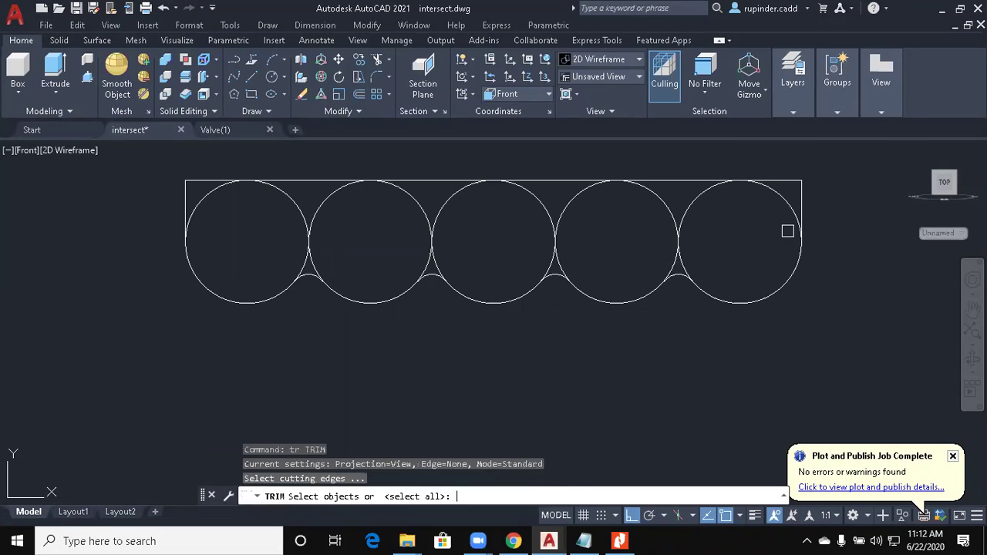
key(Return)
click(794, 205)
click(697, 260)
click(646, 239)
click(586, 214)
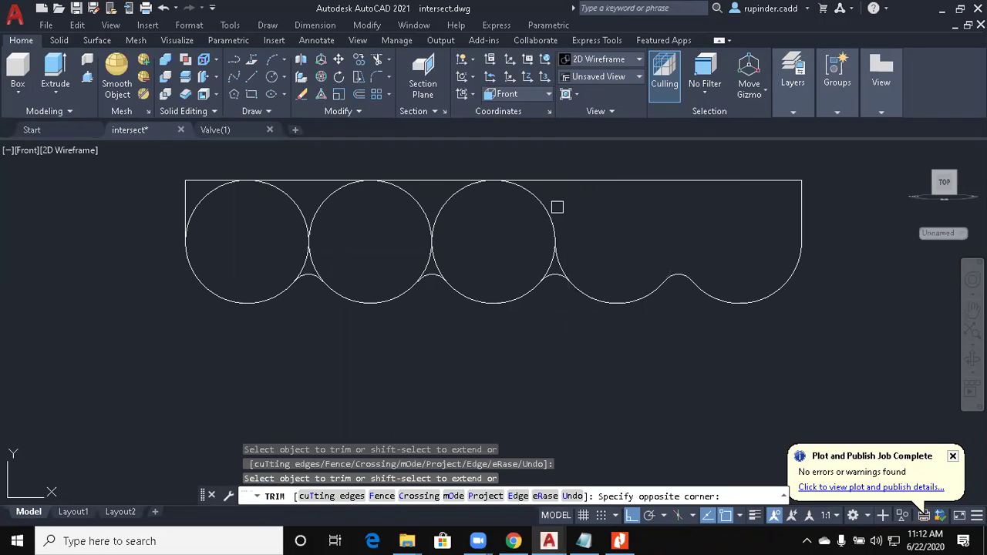
Step: Trim away the upper parts of the first three large circles to continue the wavy bottom outline
click(517, 242)
click(488, 218)
click(438, 211)
click(434, 219)
click(369, 199)
click(468, 250)
click(466, 253)
click(421, 240)
click(432, 249)
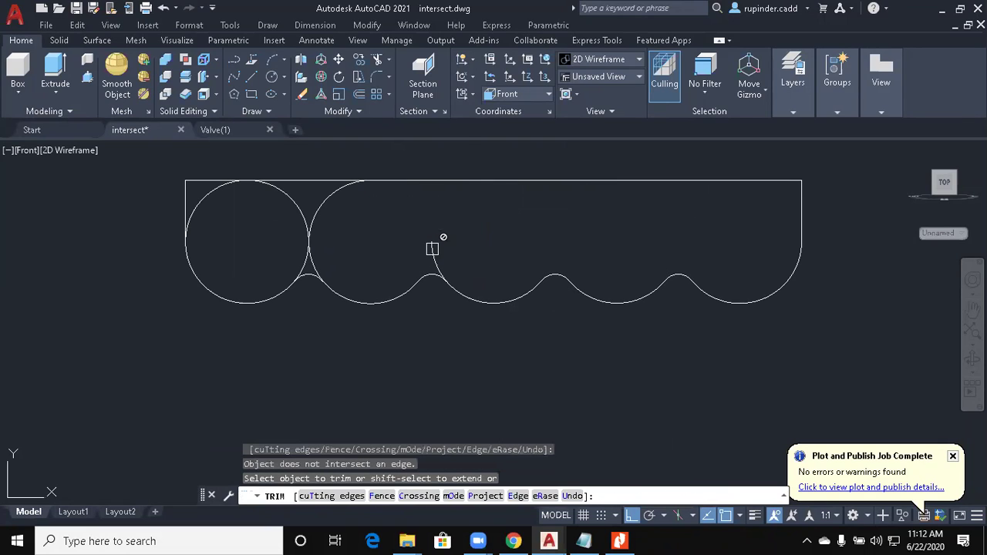
click(320, 206)
click(206, 196)
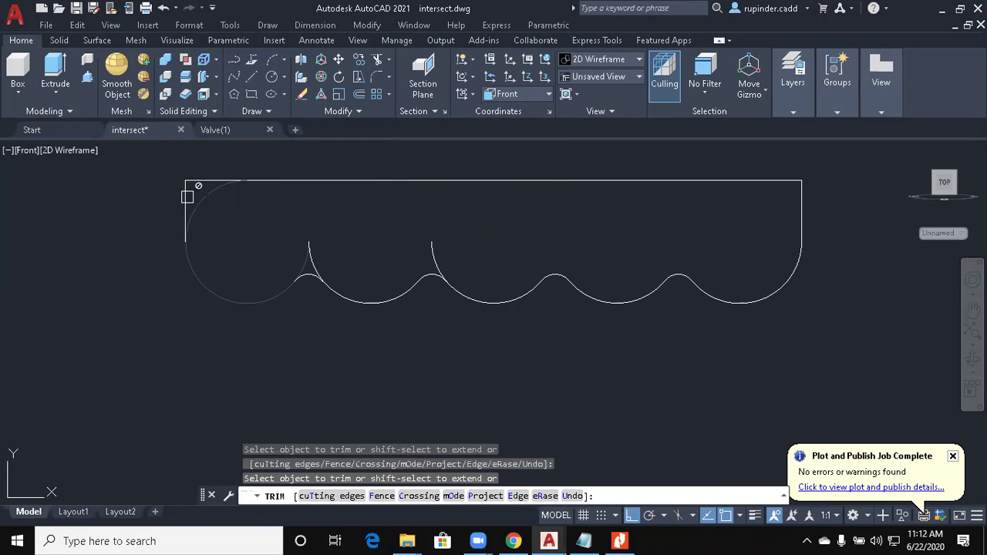
click(310, 259)
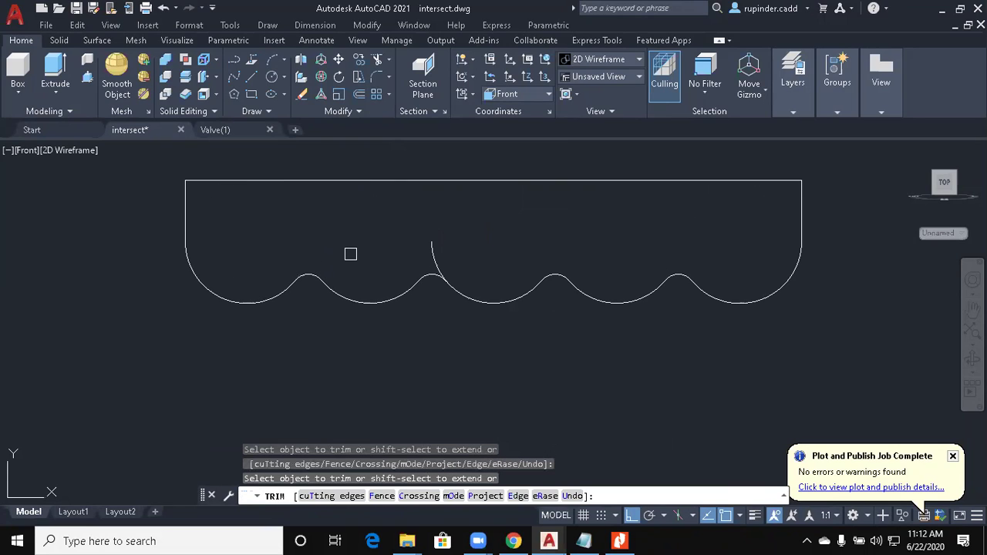
Step: Try to trim the leftover arc stub above the second crest, using the crest arc as the cutting edge
key(Escape)
key(Return)
click(432, 271)
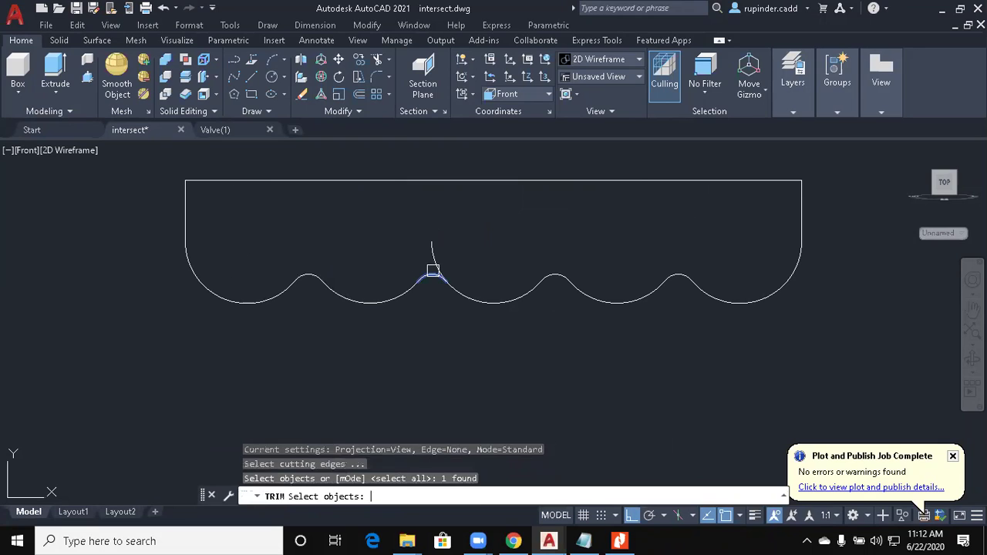
key(Return)
key(Escape)
click(433, 248)
key(Escape)
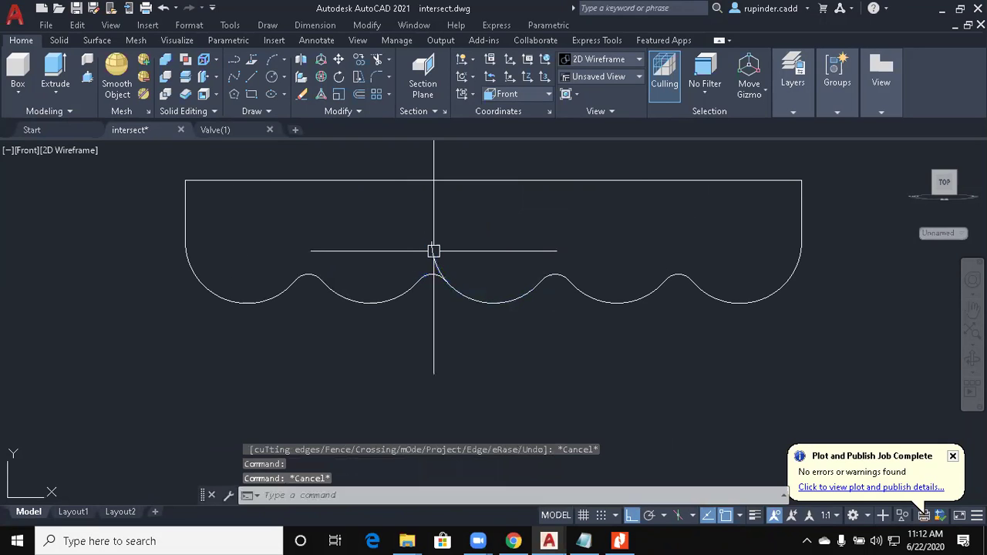
Step: Retry trimming the stub of the middle lower arc against the second crest
key(Return)
scroll(445, 293, up, 4)
click(421, 242)
key(Return)
click(419, 223)
key(Escape)
key(Escape)
Step: Try to trim the arc stub above the second crest with the trim projection set to View
text(t)
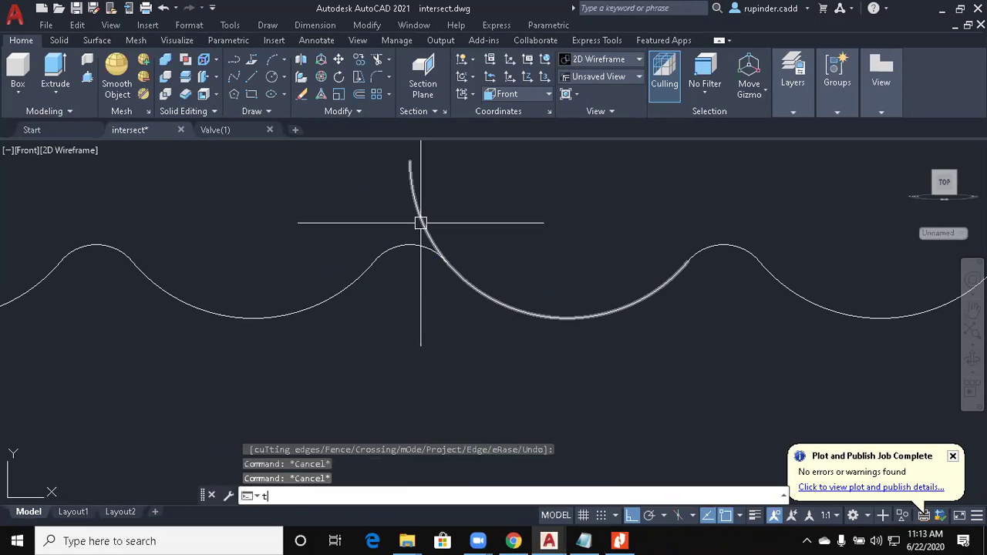
text(r)
key(Return)
click(420, 223)
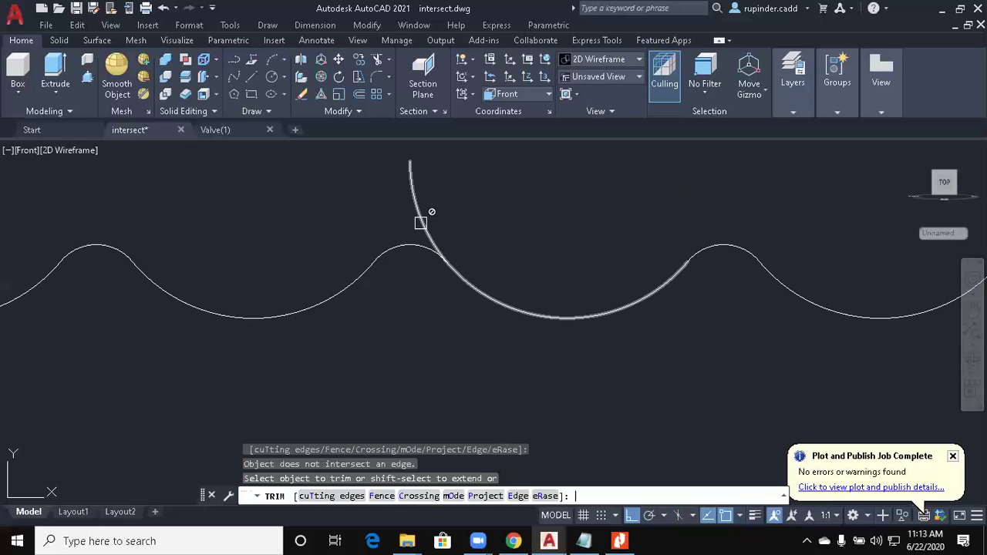
text(p)
key(Return)
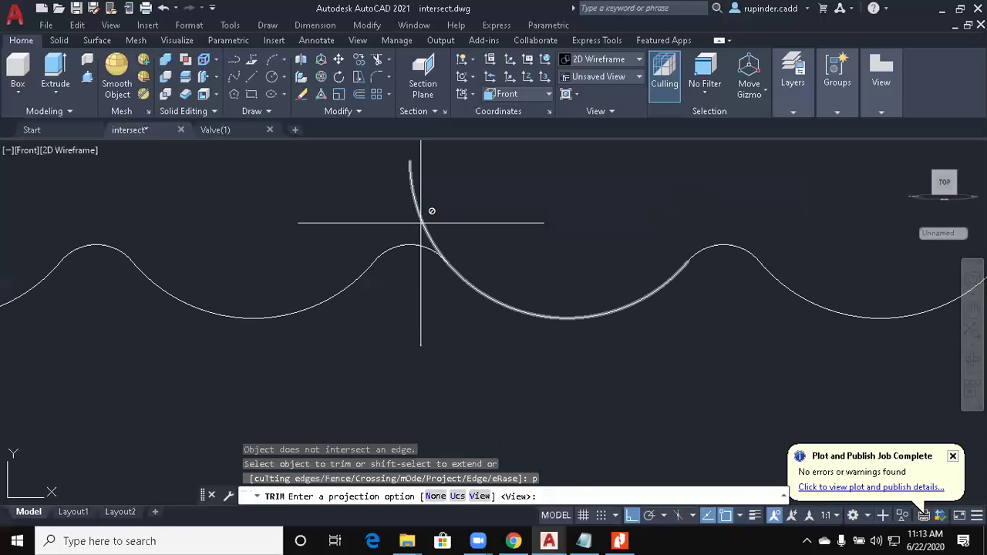
key(Return)
click(419, 248)
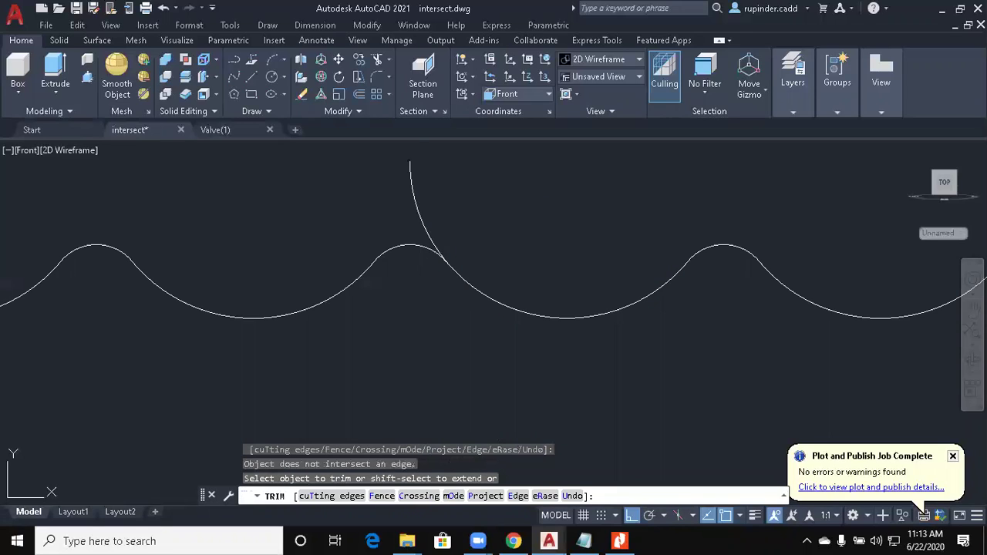
Step: Try to trim the arc stub using the crest arcs on both sides of the middle lower arc as cutting edges
key(Escape)
text(tr)
key(Return)
click(416, 252)
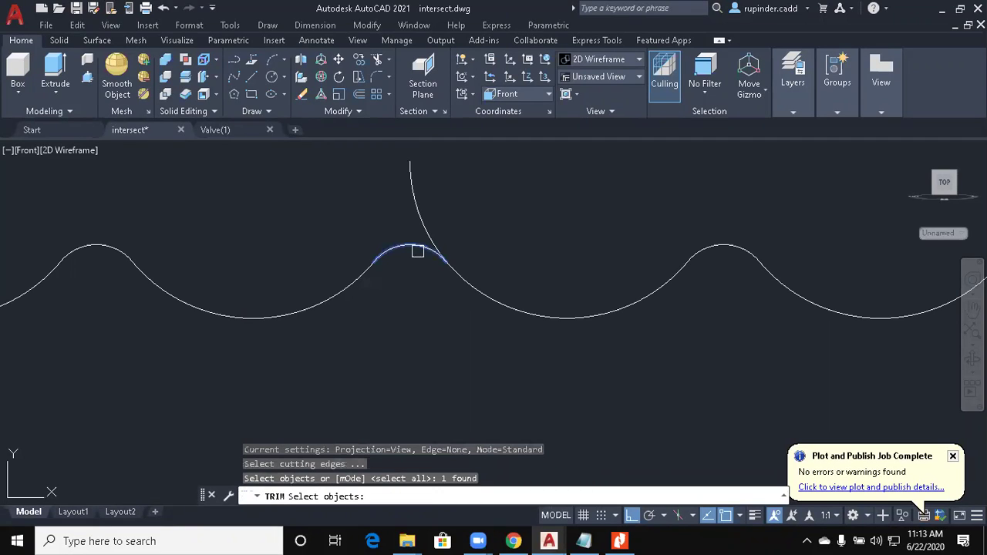
click(705, 250)
key(Return)
click(424, 195)
click(392, 193)
key(Escape)
Step: Erase the middle lower arc together with its leftover stub
click(414, 206)
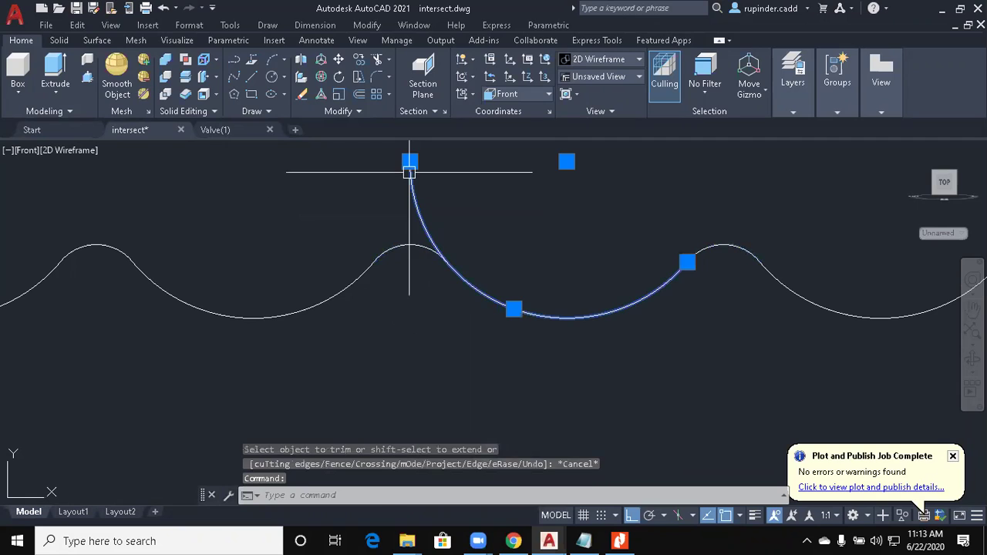
click(410, 161)
key(Escape)
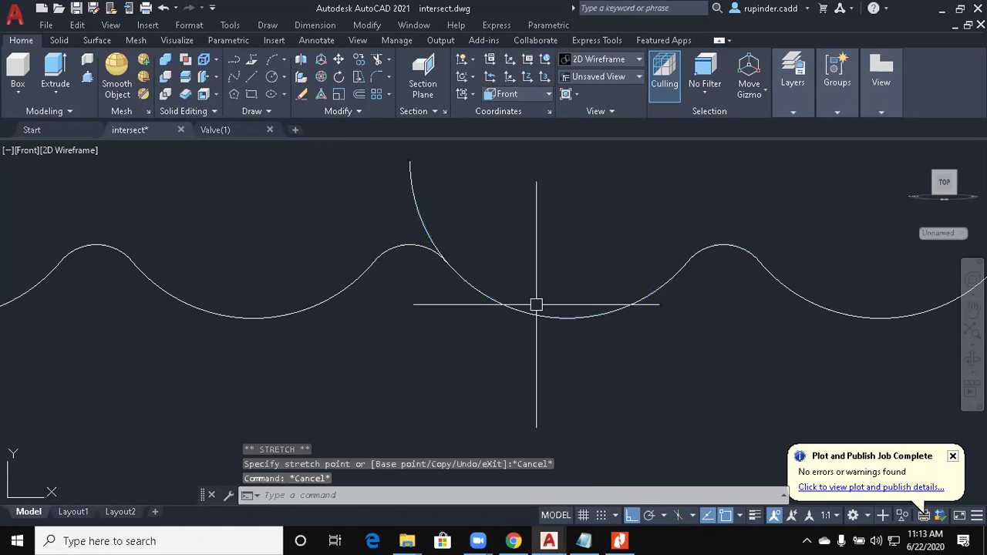
key(Delete)
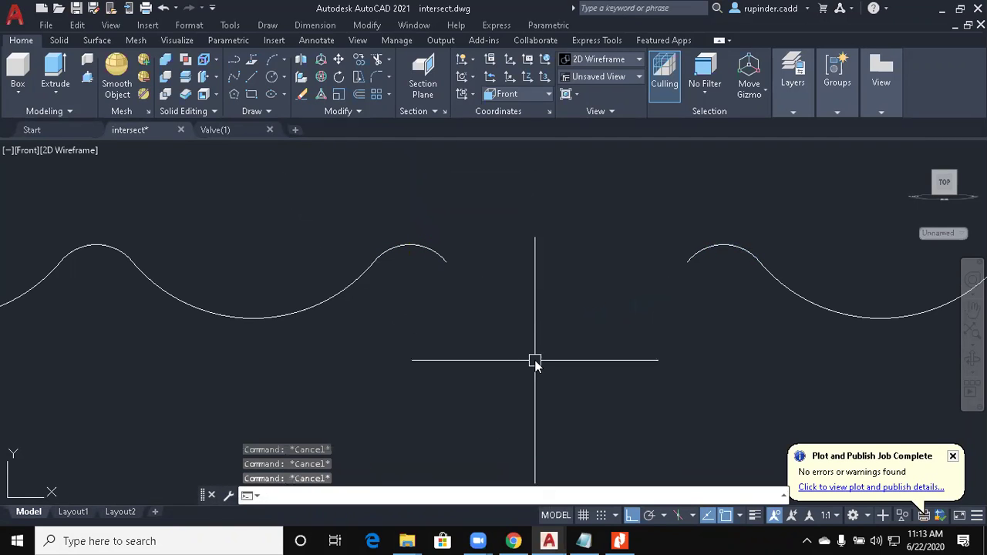
Step: Mirror the second lower arc about a vertical axis through the second crest's top, keeping the original
text(mi)
key(Return)
click(339, 297)
key(Return)
click(409, 245)
click(409, 360)
key(Return)
scroll(496, 385, down, 4)
key(Escape)
key(Escape)
text(j)
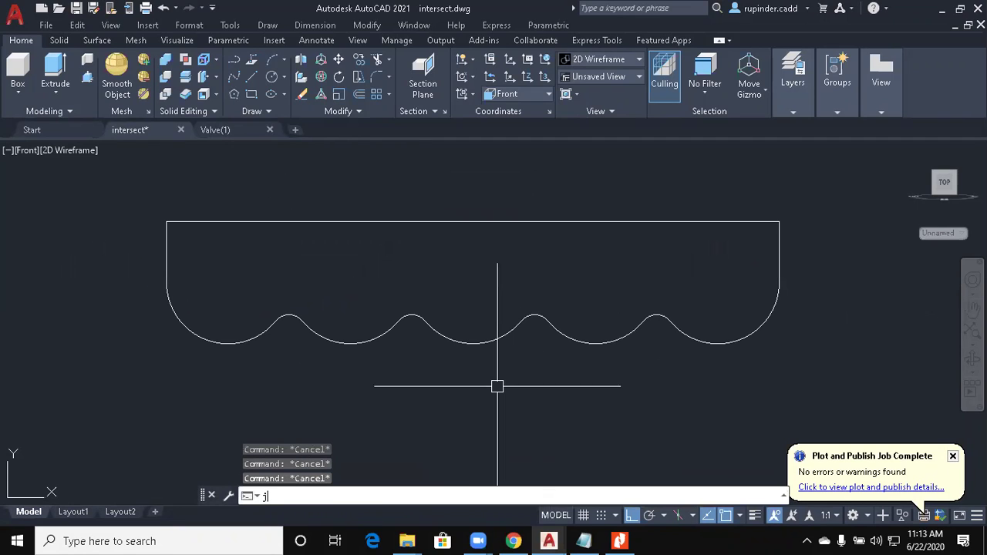
key(Return)
scroll(495, 385, down, 4)
click(304, 273)
key(Escape)
key(Return)
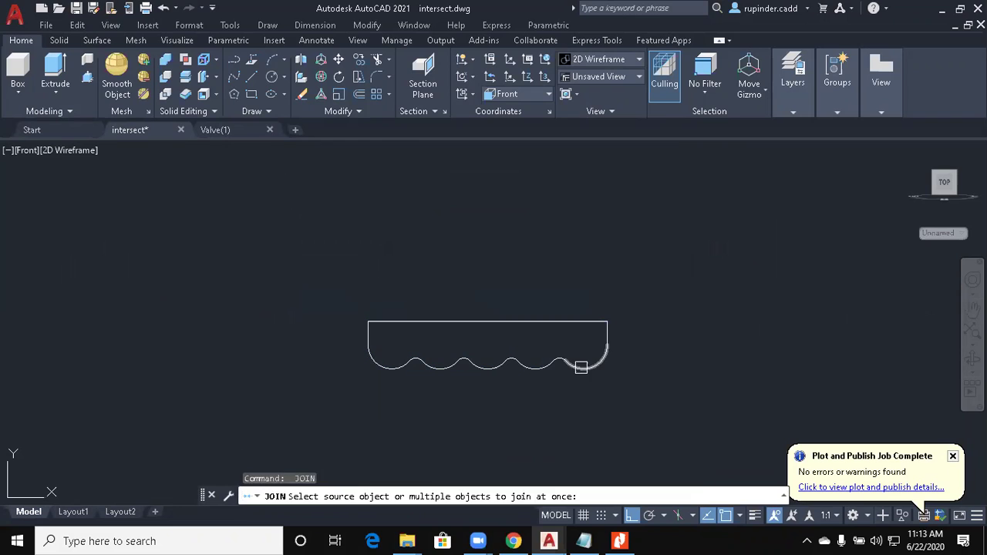
click(582, 368)
key(Escape)
key(Escape)
key(Escape)
Step: Join all lines and arcs of the wavy-bottomed profile into one polyline
text(j)
key(Return)
click(635, 404)
click(325, 282)
key(Return)
click(496, 369)
scroll(514, 398, up, 2)
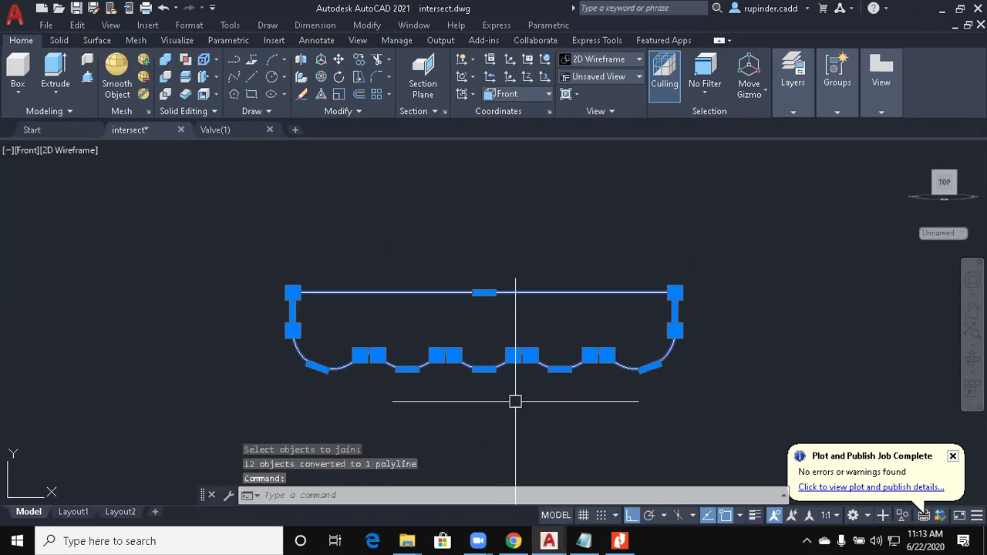
key(Escape)
Step: Switch the view to SW Isometric and frame the closed profile
key(alt+v)
key(3)
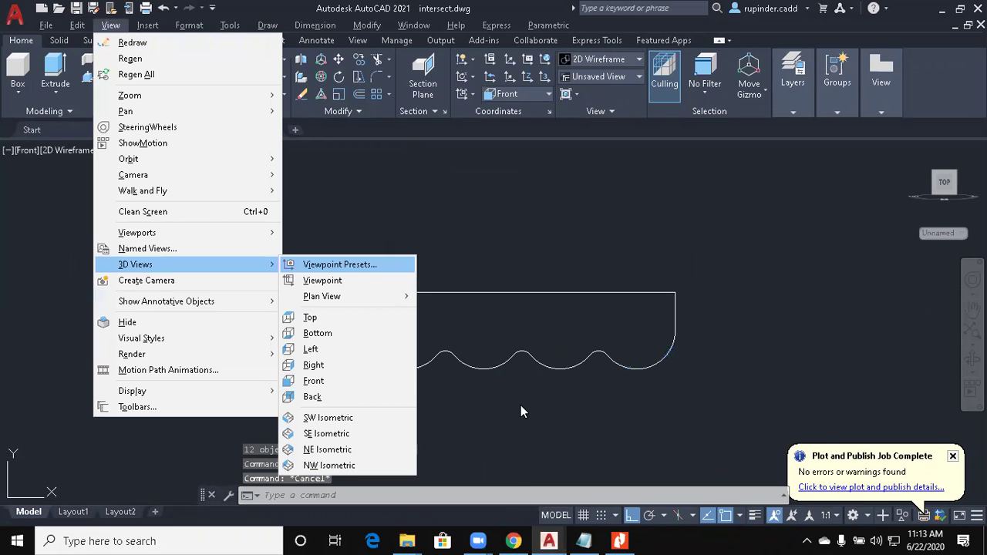
key(s)
middle_drag(697, 334, 539, 398)
scroll(605, 231, up, 9)
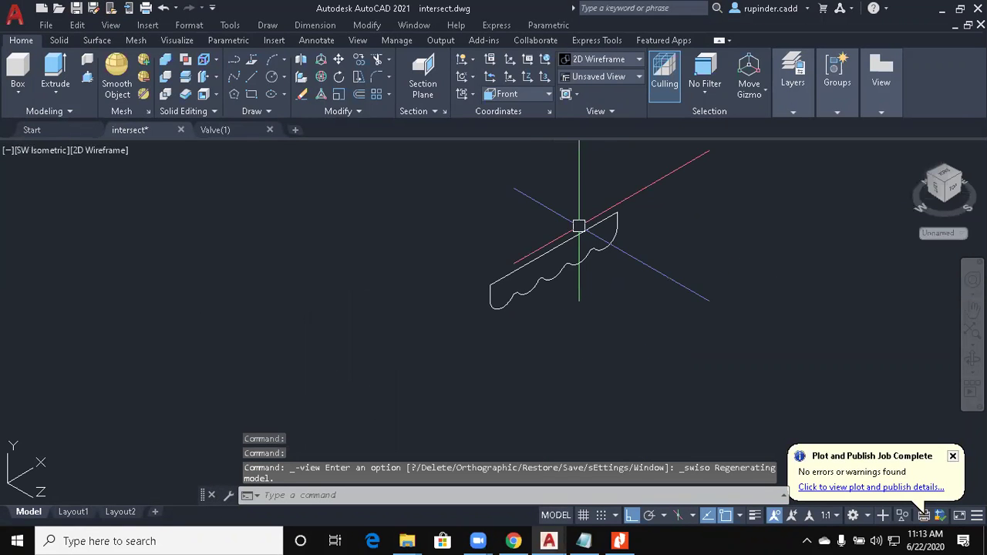
click(587, 266)
key(Escape)
scroll(599, 335, up, 2)
key(Escape)
key(Escape)
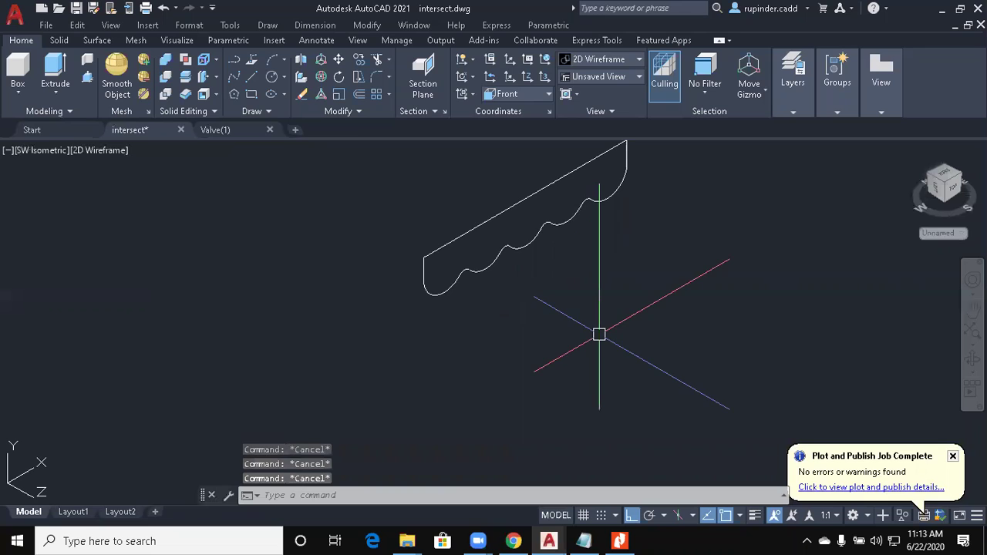
Step: Extrude the wavy-bottomed profile by 35 into a solid
text(ex)
key(Return)
click(476, 270)
key(Return)
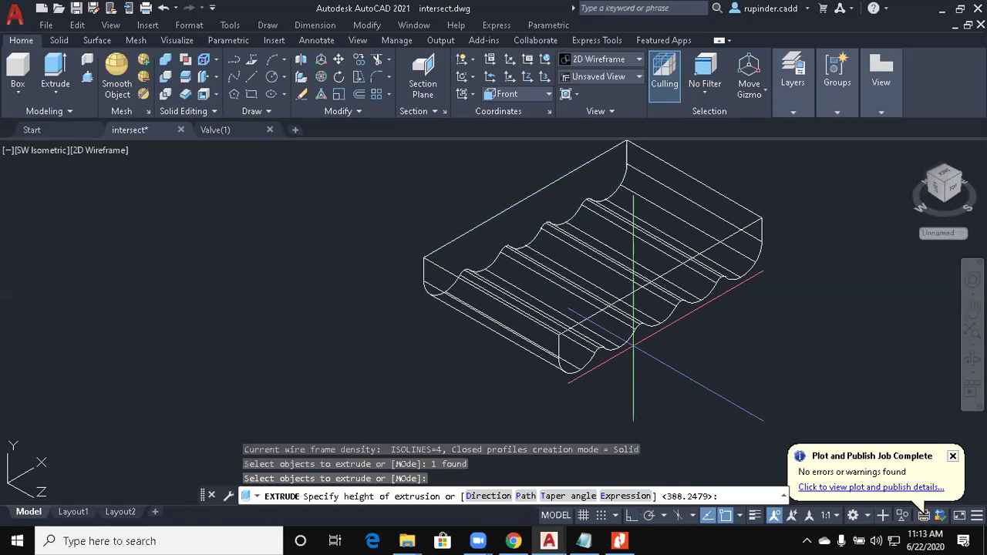
text(35)
key(Return)
key(Escape)
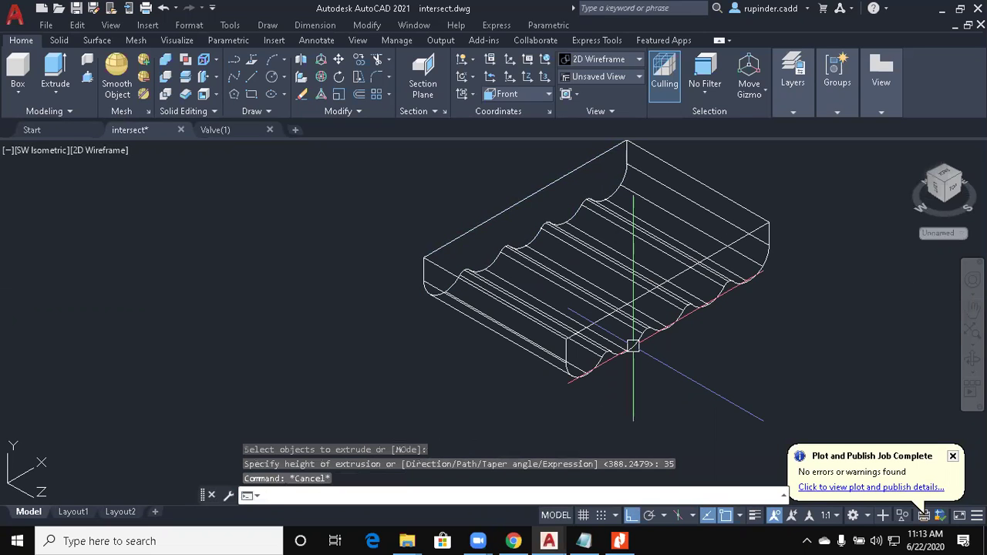
key(Escape)
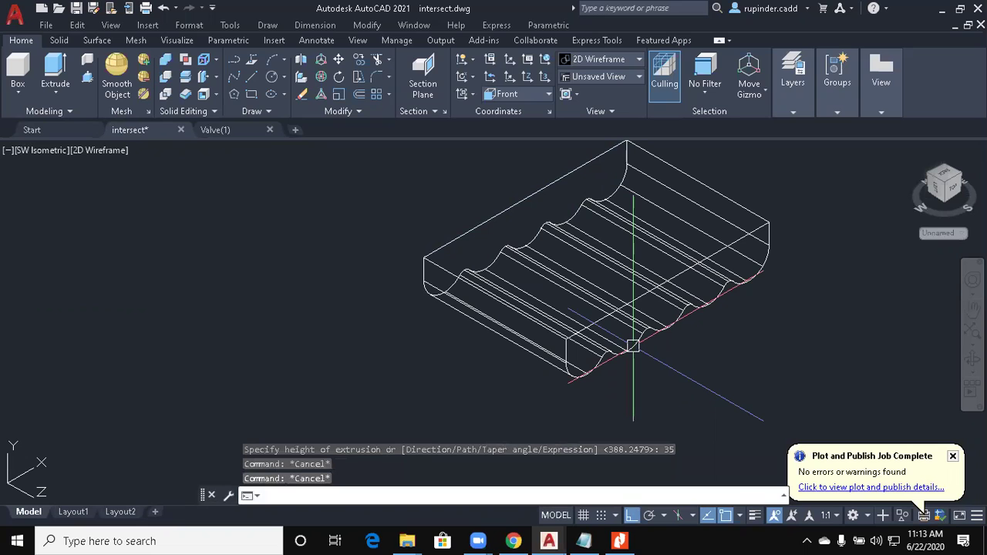
Step: Check the slotted tray drawing in the Assignment 10 PDF in Nitro Pro, and return to AutoCAD
click(619, 540)
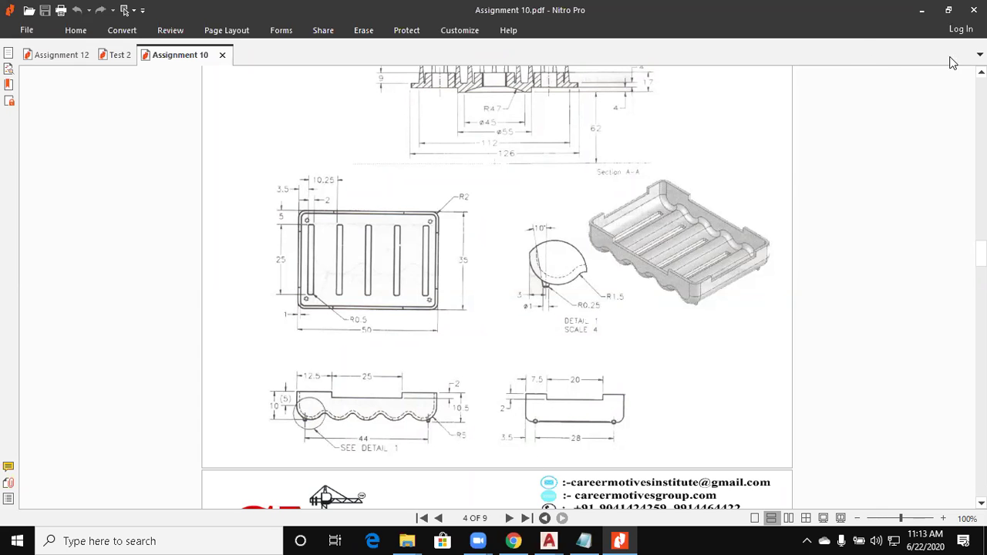
click(922, 9)
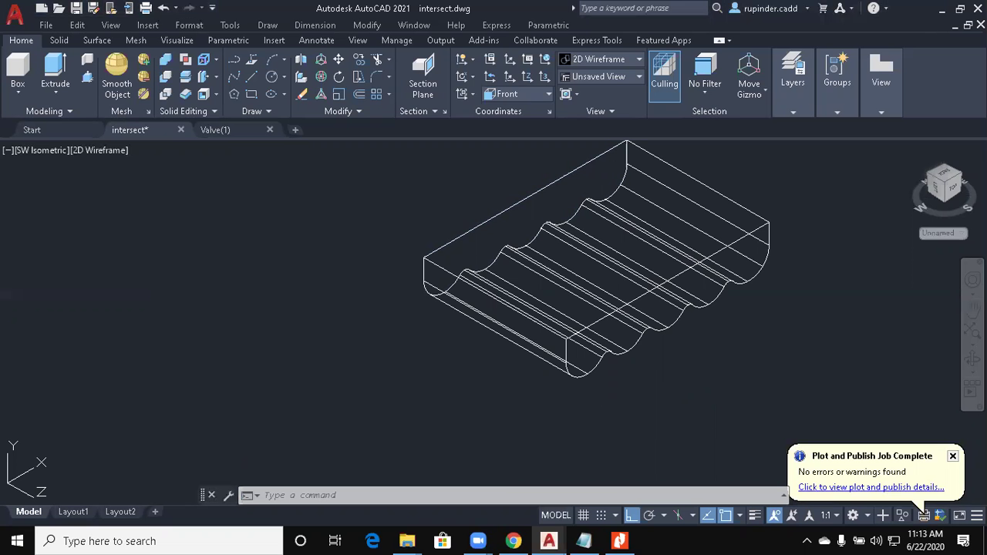
key(Escape)
key(Escape)
key(Escape)
Step: Fillet the side and wavy bottom edges of both end faces with radius 3, selecting them as edge chains
text(f)
key(Return)
text(r)
key(Return)
text(3)
key(Return)
scroll(471, 236, up, 2)
middle_drag(646, 373, 511, 239)
click(510, 239)
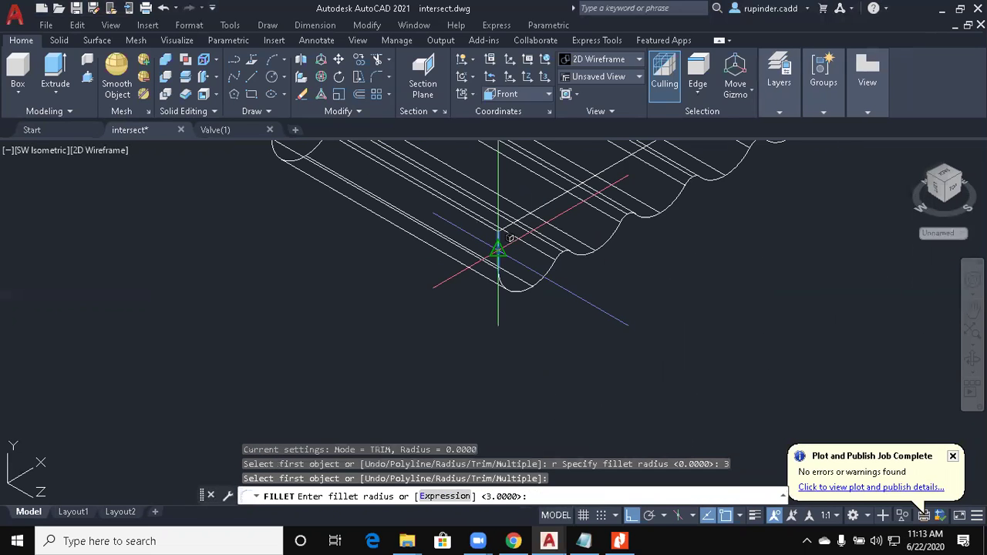
key(Return)
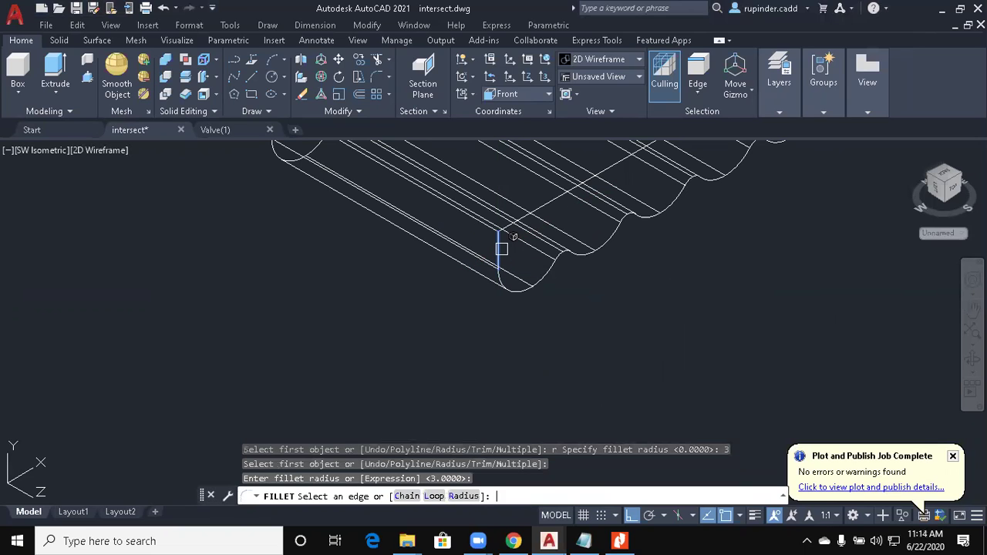
text(c)
key(Return)
middle_drag(304, 191, 362, 300)
click(330, 226)
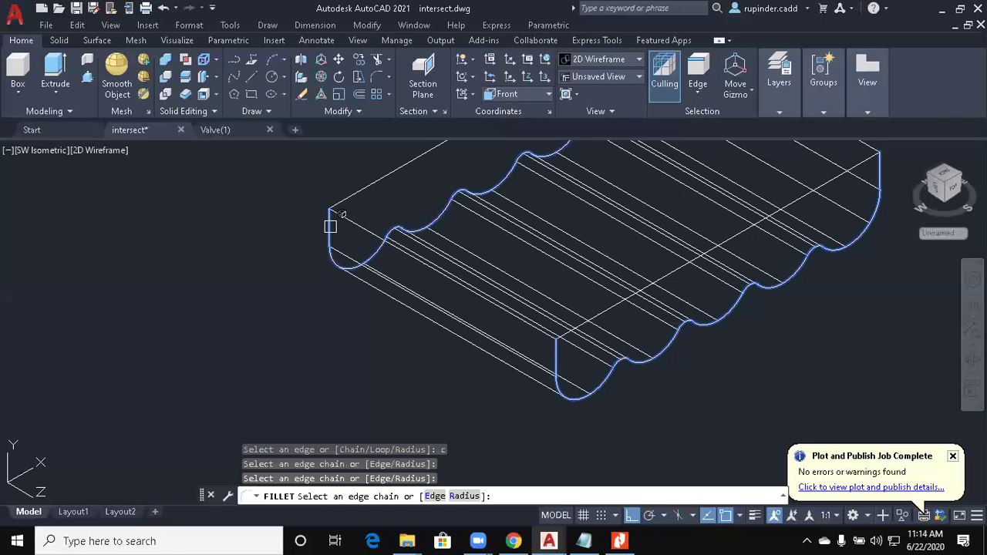
key(Return)
key(Return)
key(Escape)
key(Escape)
key(Escape)
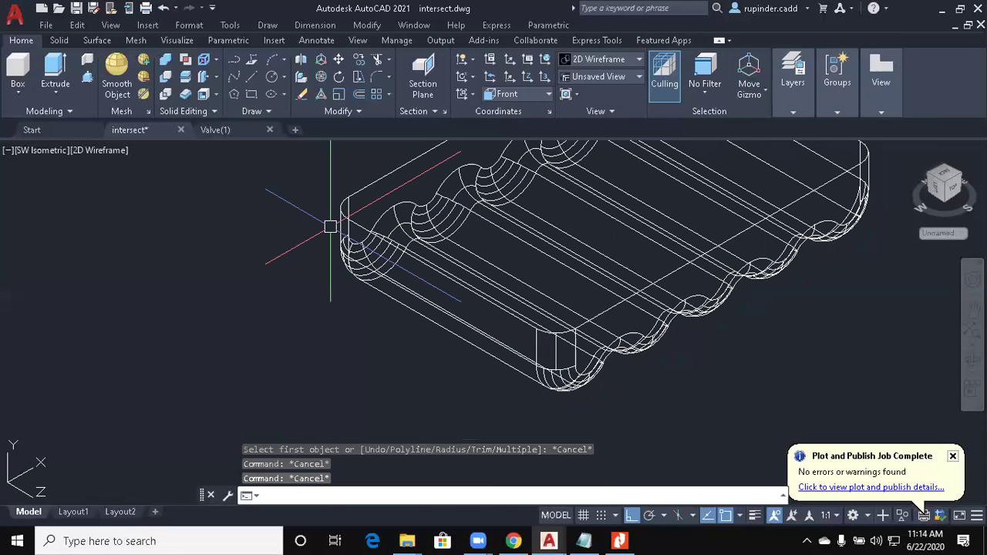
Step: Set the visual style to Conceptual and bring the whole solid into view
text(vs)
key(Return)
text(c)
key(Return)
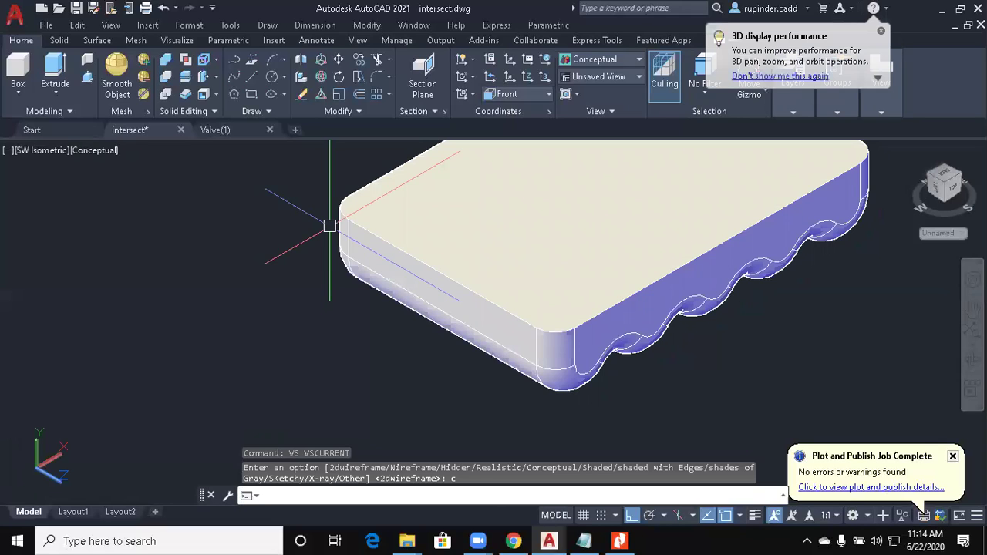
key(Escape)
key(Escape)
scroll(620, 355, down, 3)
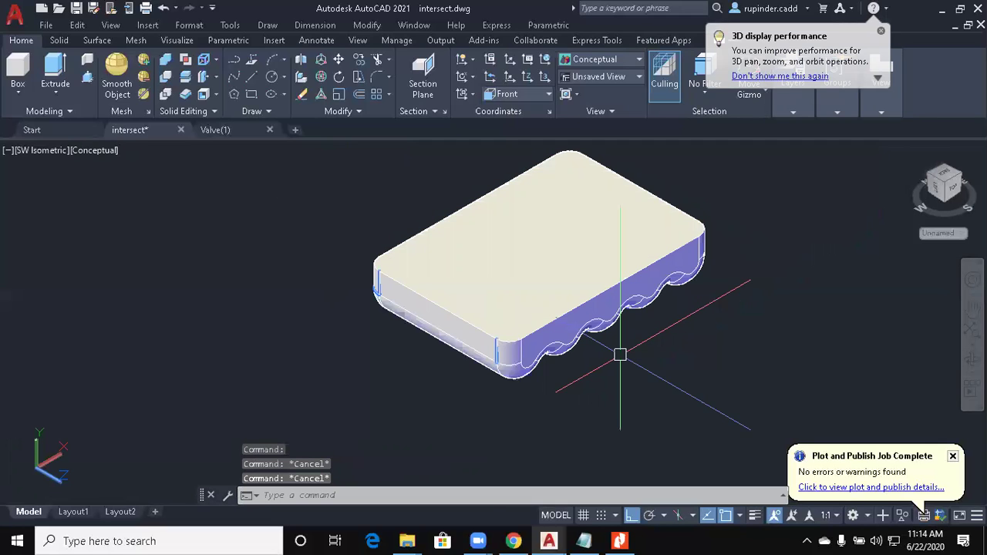
key(Escape)
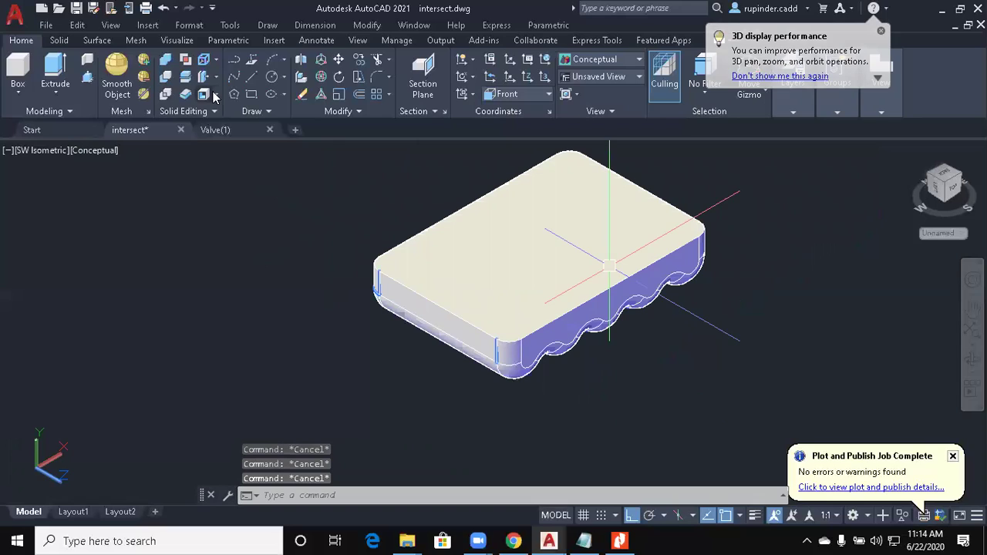
click(210, 94)
click(233, 175)
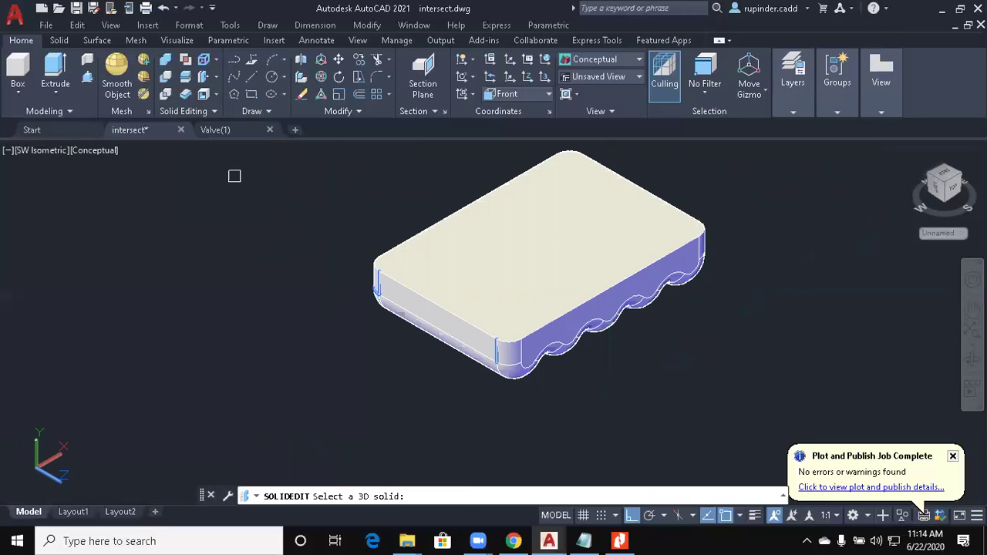
click(422, 306)
scroll(551, 270, up, 2)
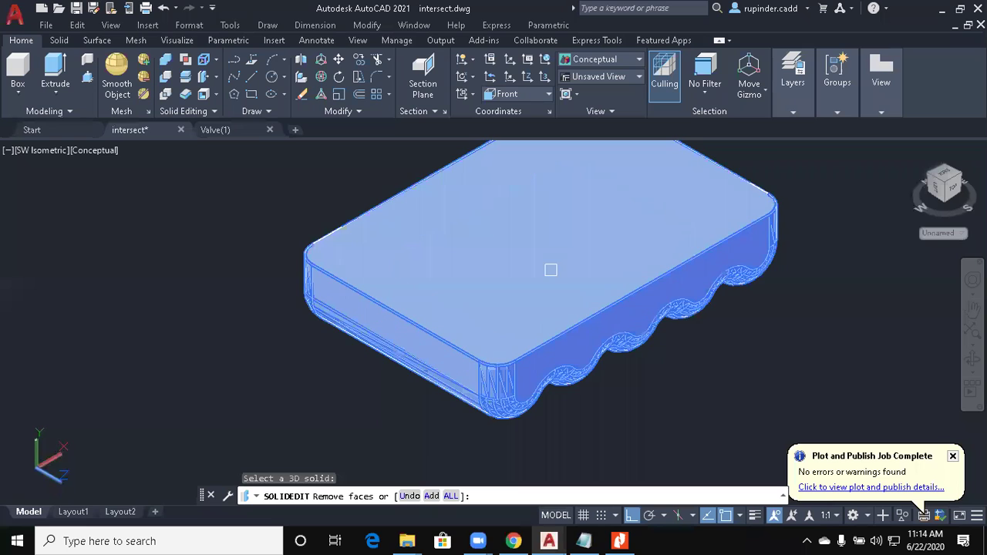
click(478, 268)
key(Escape)
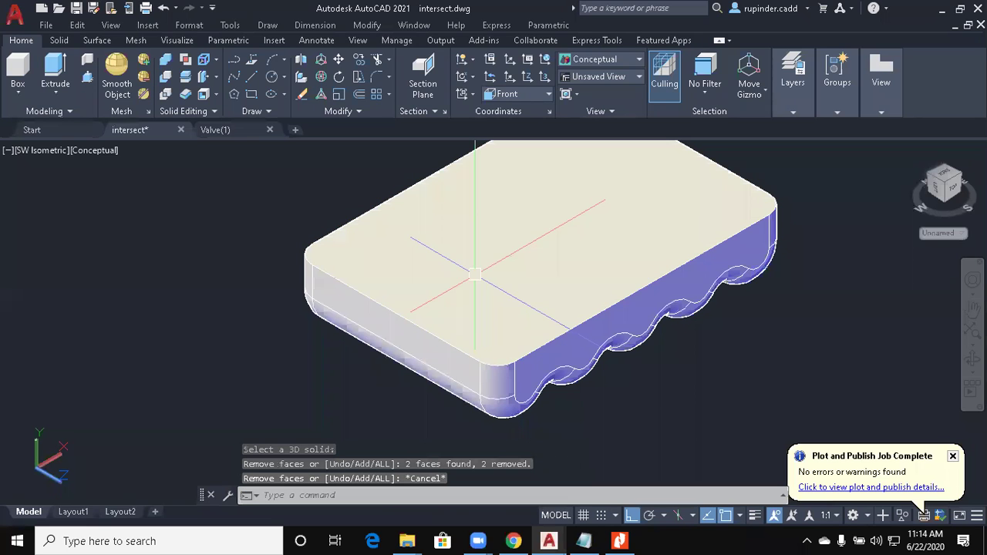
Step: Shell the solid with an offset distance of 1, removing only the large flat top face to leave the tray open
click(216, 95)
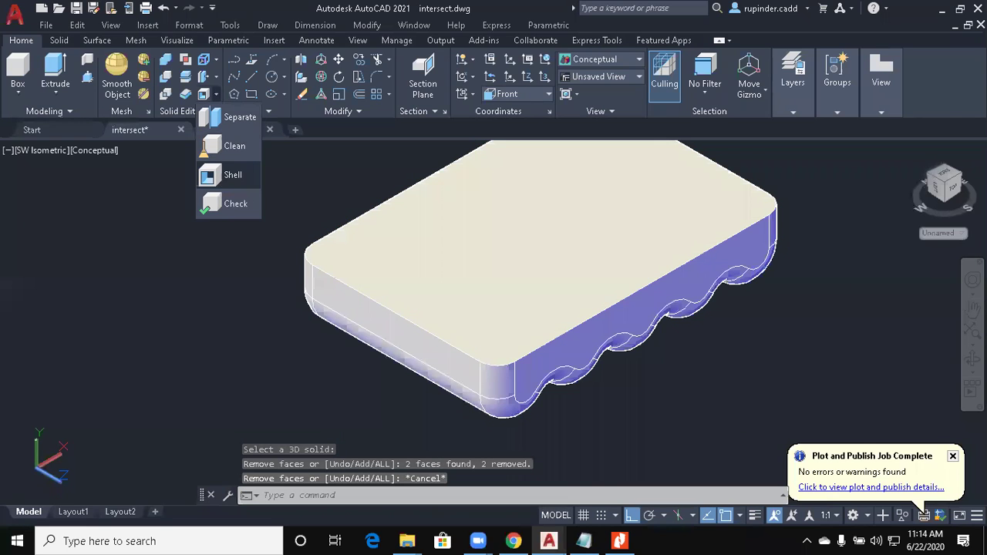
click(224, 176)
scroll(333, 300, up, 3)
click(339, 297)
scroll(338, 295, up, 2)
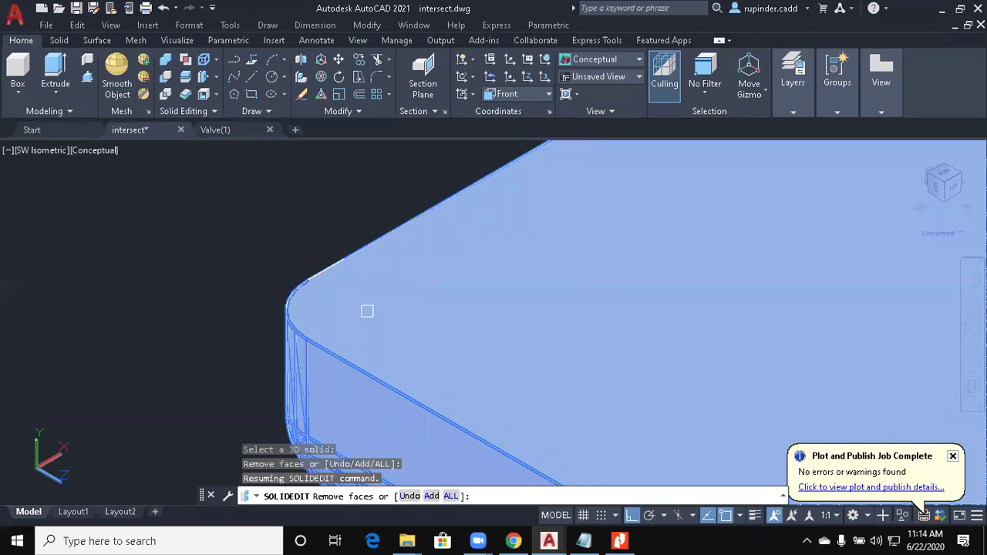
click(368, 303)
scroll(367, 303, down, 3)
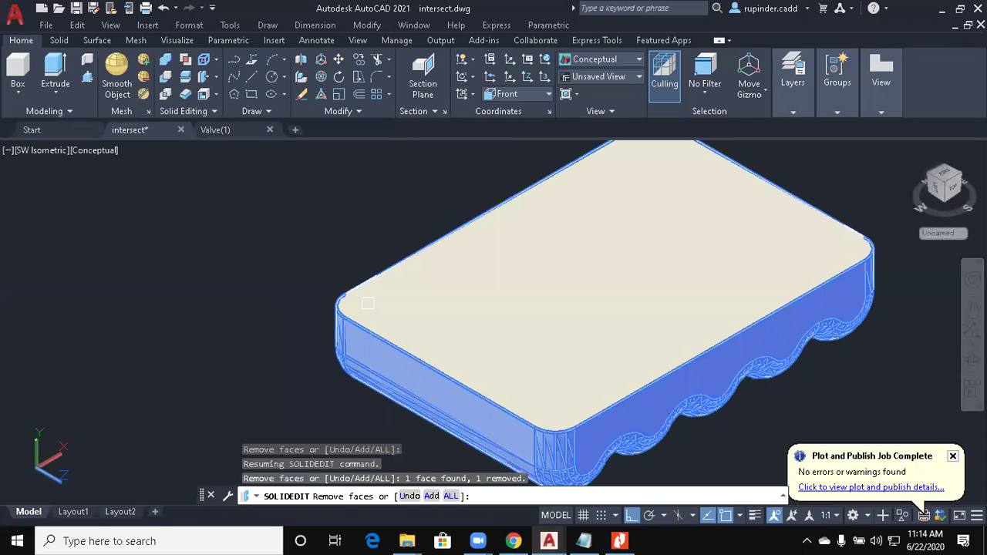
key(Return)
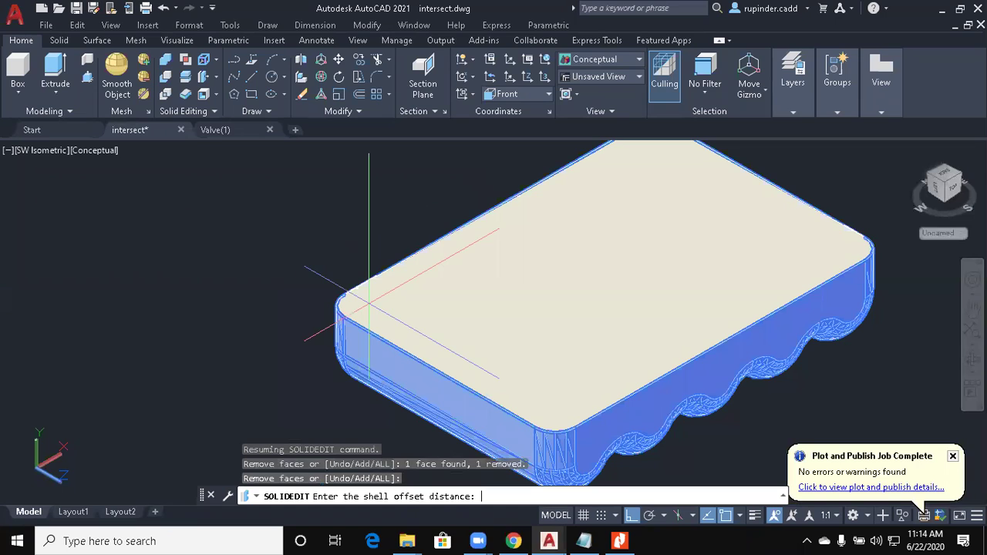
text(1)
key(Return)
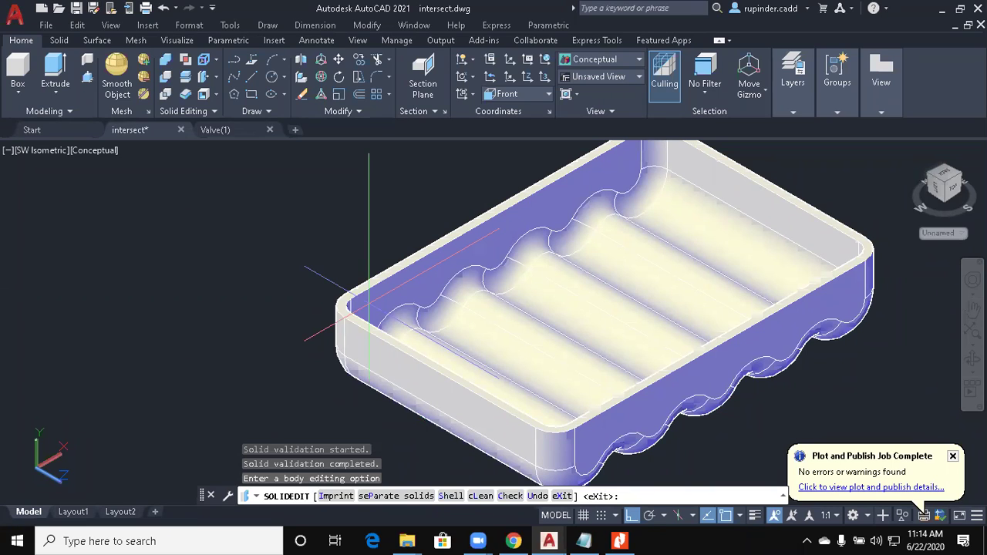
key(Escape)
key(Escape)
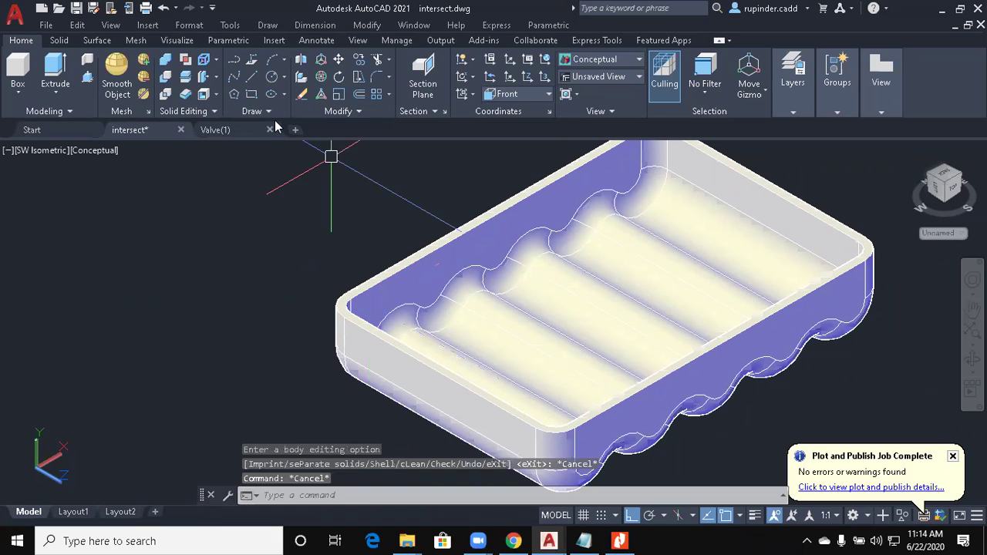
Step: Switch to the Front view and set the visual style to 2D Wireframe
click(164, 272)
click(200, 233)
key(Escape)
key(alt+v)
mouse_move(139, 264)
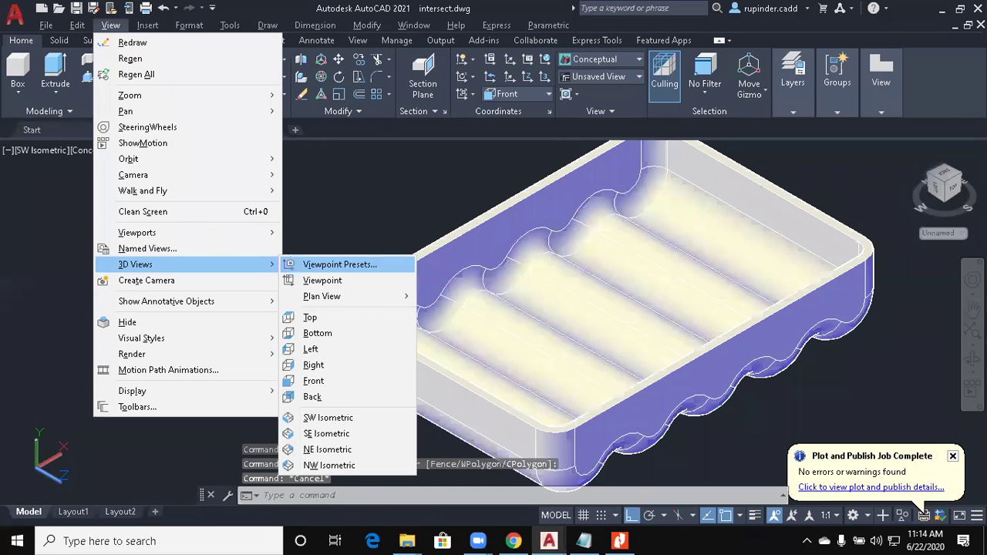
click(308, 388)
middle_drag(894, 351, 297, 325)
scroll(478, 305, up, 5)
scroll(270, 279, up, 6)
scroll(305, 264, up, 3)
key(Escape)
key(Escape)
text(vs)
key(Return)
text(2)
key(Return)
Step: Draw a long, thin rectangle in the empty space beside the tray for the side notch
text(rec)
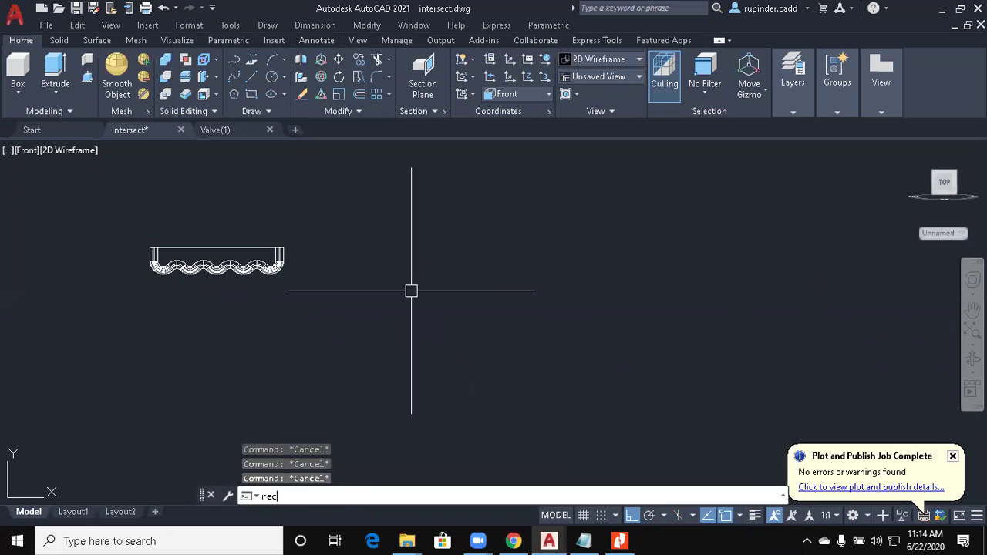
key(Return)
click(521, 296)
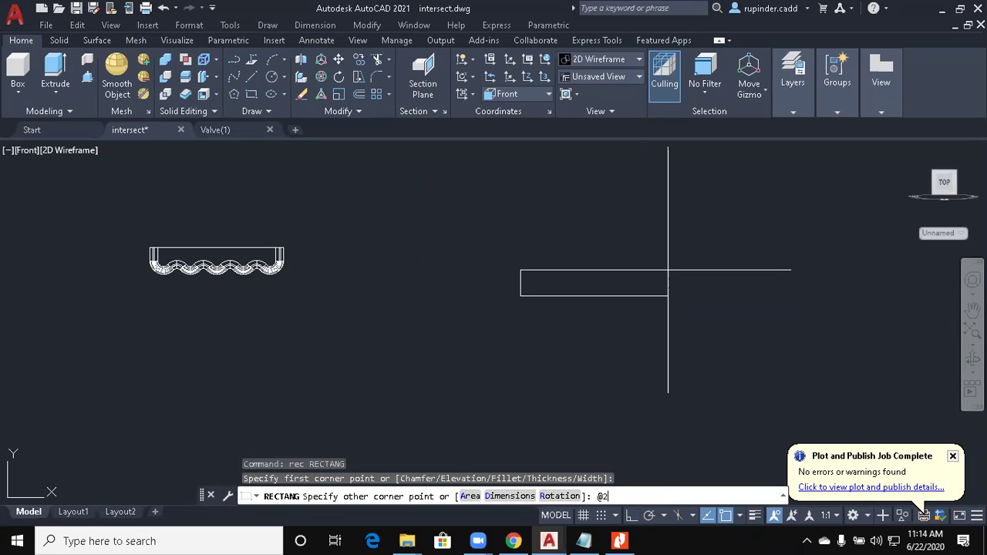
key(Return)
key(Escape)
key(Escape)
key(Escape)
Step: Move the rectangle by the midpoint of its upper edge onto the midpoint of the tray's top edge
text(m)
key(Return)
click(645, 341)
click(524, 262)
scroll(538, 306, up, 6)
key(Return)
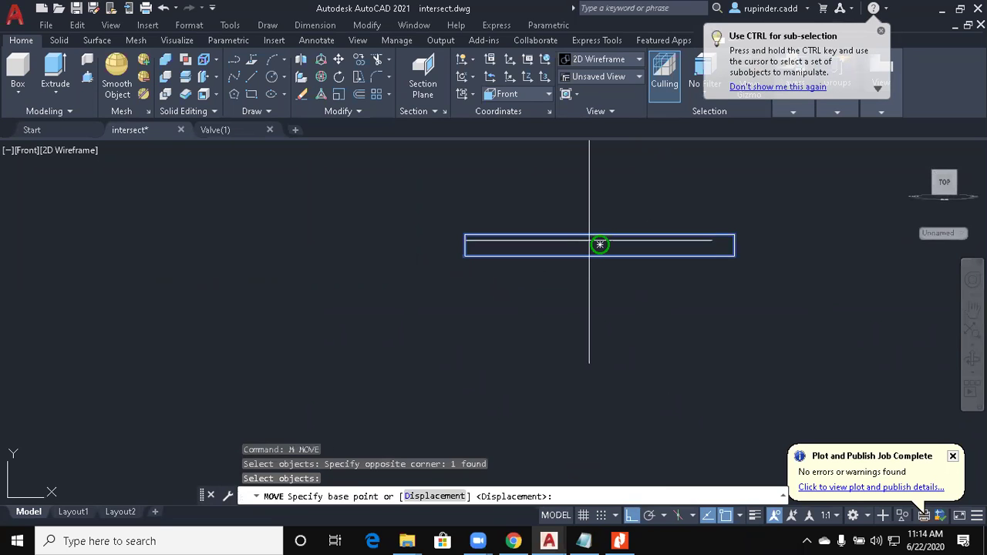
click(599, 235)
scroll(465, 224, down, 6)
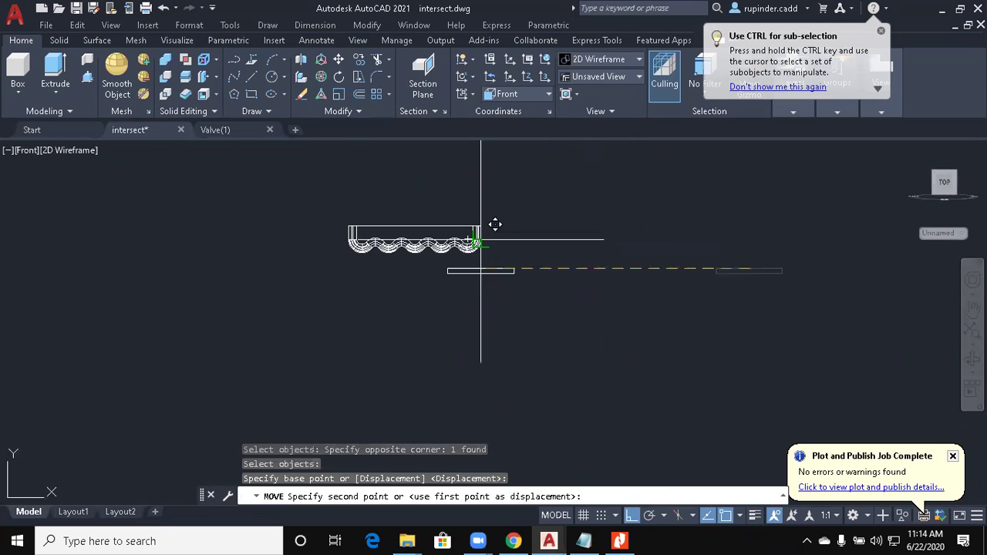
scroll(370, 194, up, 4)
click(302, 204)
key(Escape)
key(Escape)
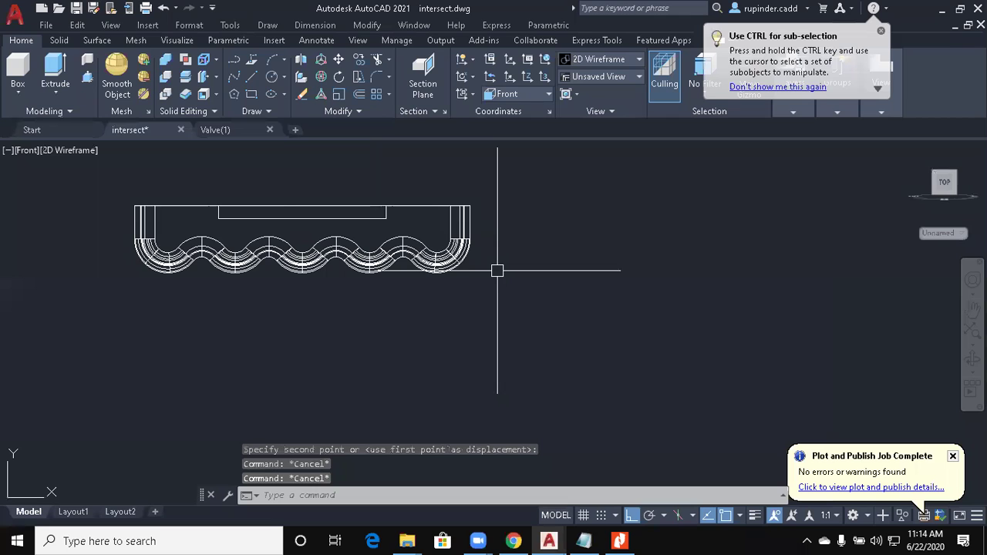
Step: In the SW Isometric view, extrude the notch rectangle about 119 so that it is longer than the tray
key(alt+v)
key(3)
key(s)
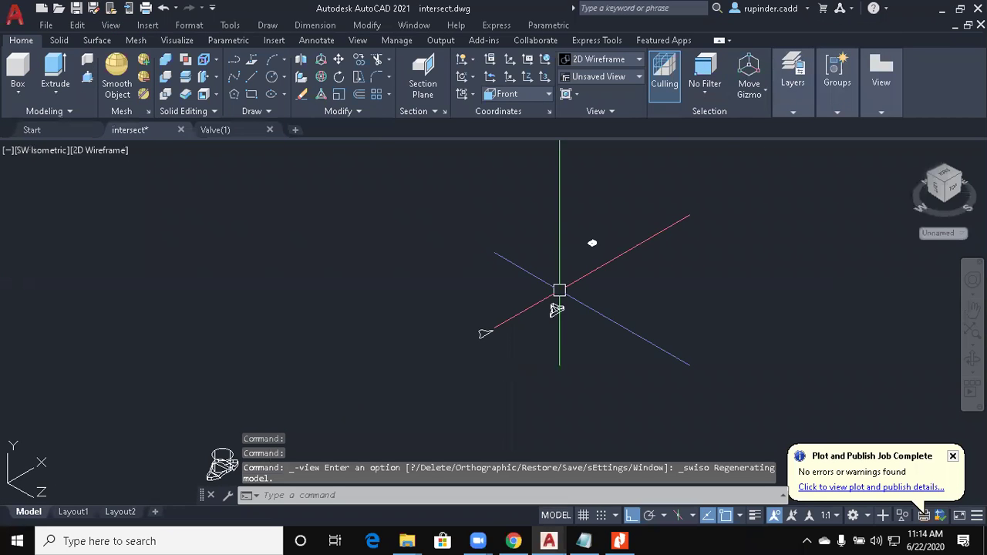
key(Escape)
key(Escape)
text(ext)
key(Return)
scroll(565, 219, up, 3)
click(561, 221)
key(Return)
scroll(623, 223, down, 4)
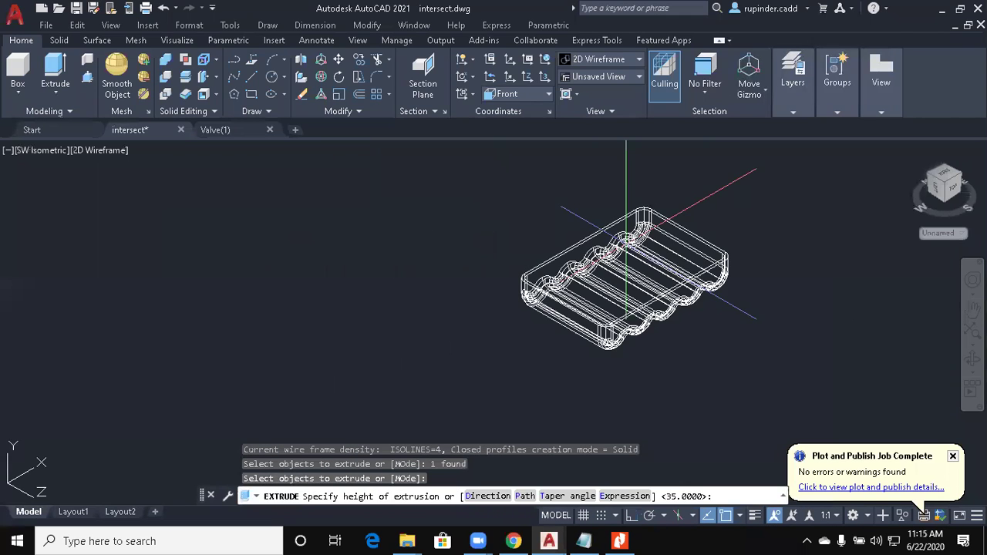
middle_drag(625, 221, 524, 169)
click(787, 347)
key(Return)
key(Escape)
key(Escape)
Step: Move the extruded bar along its length so that it passes through both long walls of the tray
text(m)
key(Return)
click(744, 378)
key(Return)
click(706, 408)
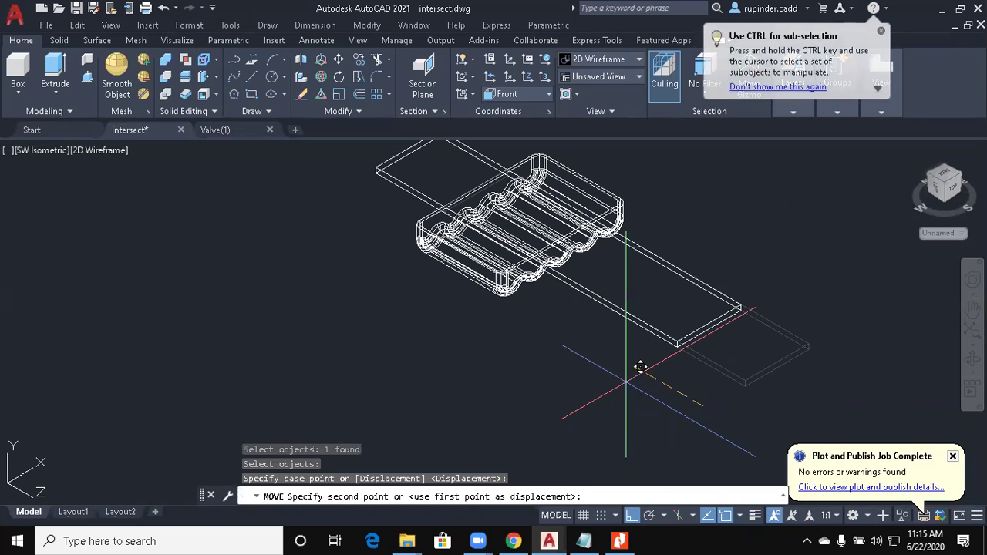
key(Escape)
key(Escape)
Step: Subtract the bar from the tray to cut notches in the two long walls
text(su)
key(Return)
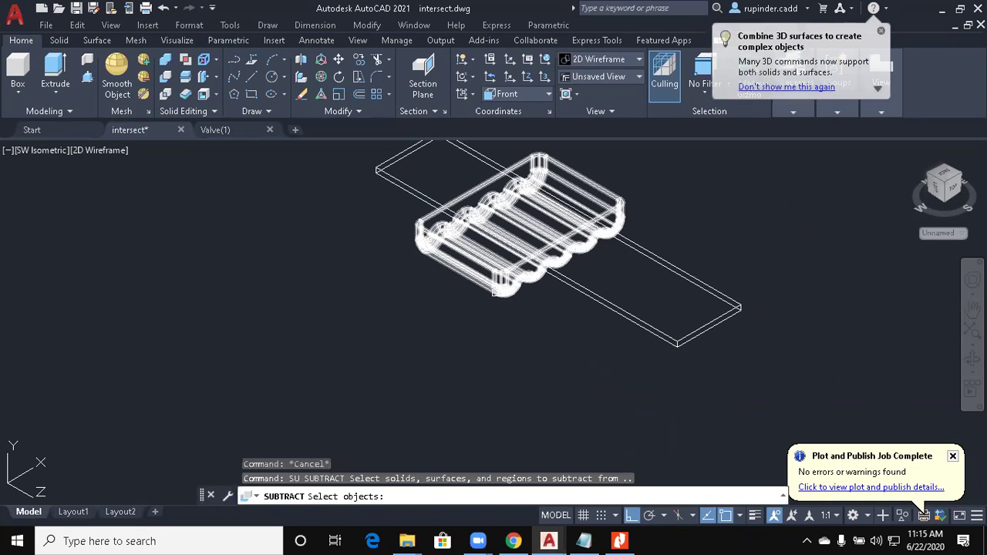
click(501, 293)
key(Return)
click(520, 310)
click(628, 290)
key(Return)
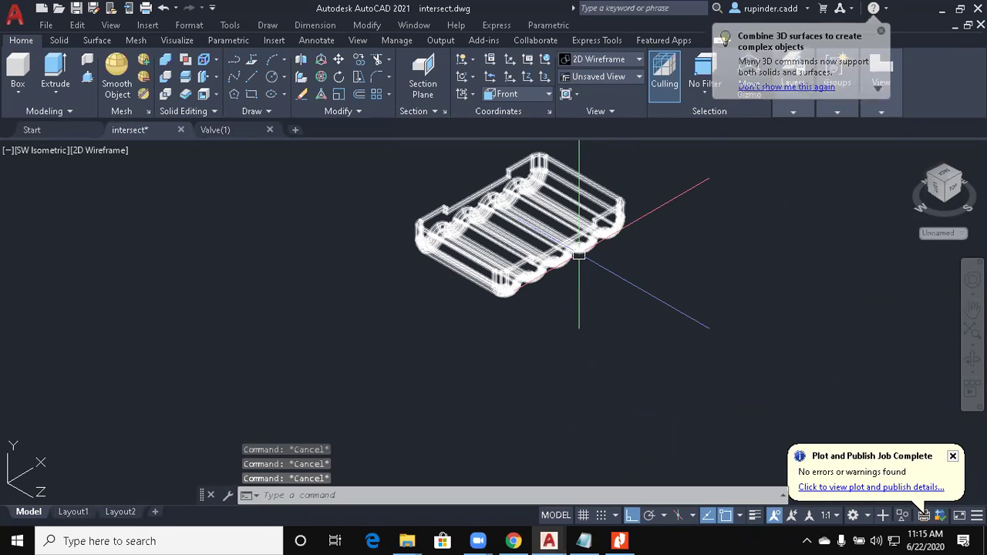
Step: Redefine the UCS with the ZAxis option so that Z points along the tray's long side
text(ucs)
key(Return)
text(za)
key(Return)
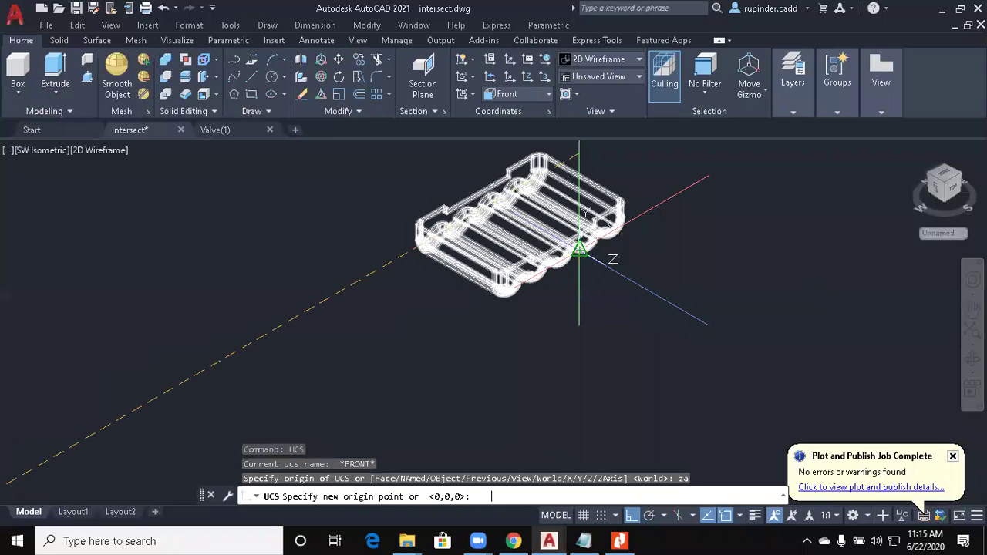
click(270, 328)
click(170, 339)
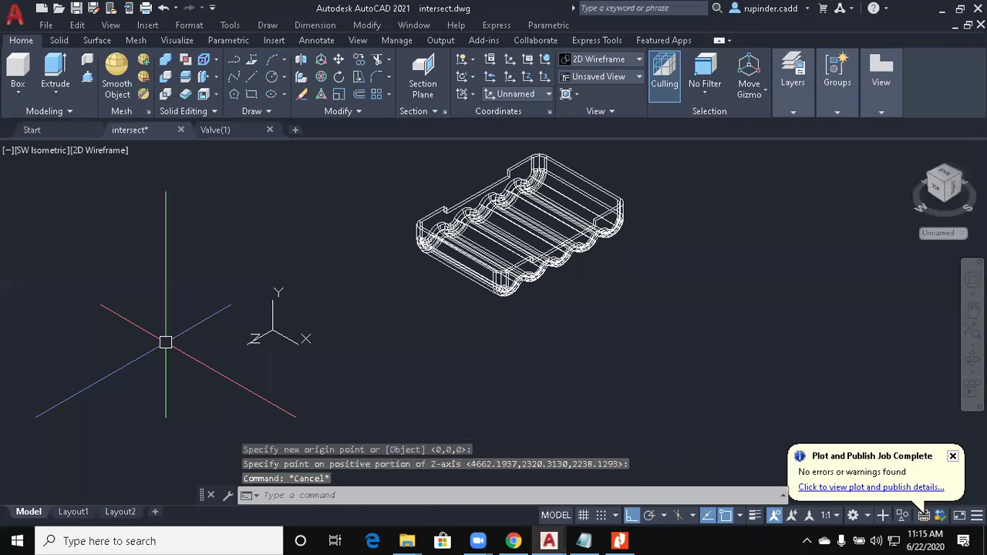
key(Escape)
key(Escape)
Step: Draw a 20 by 2 rectangle in the new UCS plane in front of the tray
text(rec)
key(Return)
click(432, 327)
text(@20,2)
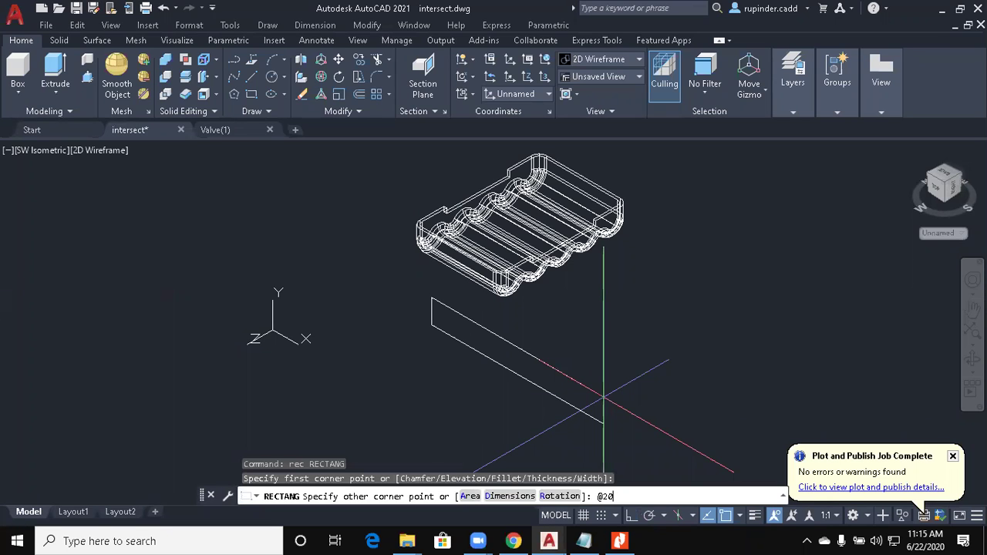
key(Return)
key(Escape)
key(Escape)
Step: Move the 20 by 2 rectangle by its upper edge's midpoint onto the top edge of the tray's short wall
text(m)
key(Return)
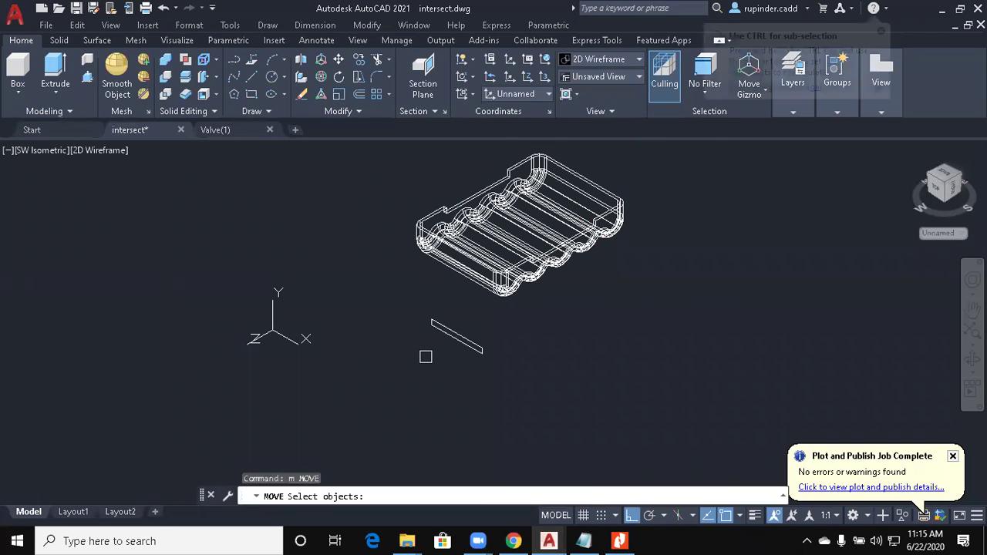
scroll(427, 357, up, 3)
click(555, 383)
click(498, 299)
key(Return)
click(501, 302)
scroll(481, 229, down, 2)
scroll(524, 216, up, 5)
key(Escape)
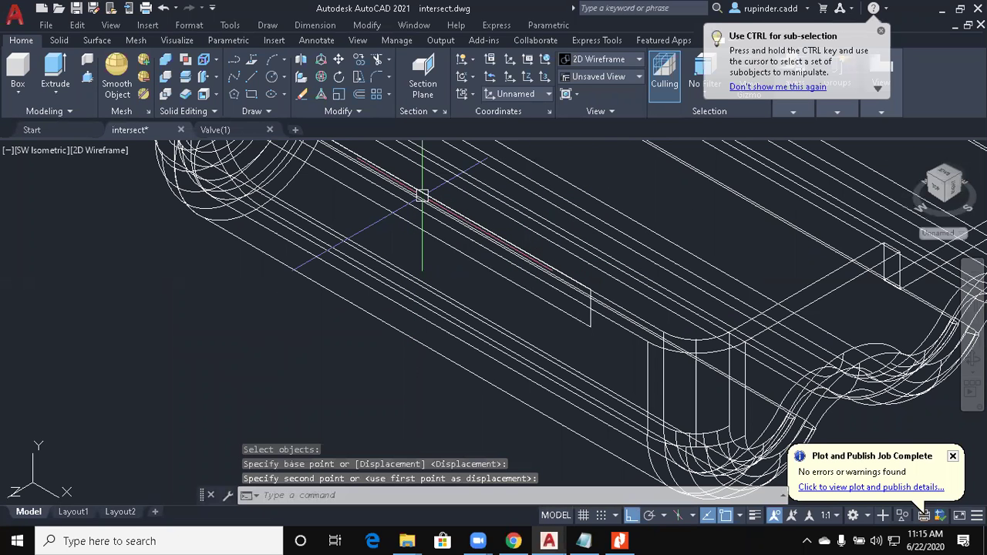
key(Escape)
Step: Extrude the 20 by 2 rectangle along the tray's length until it extends beyond the far short wall
text(exttt)
key(Return)
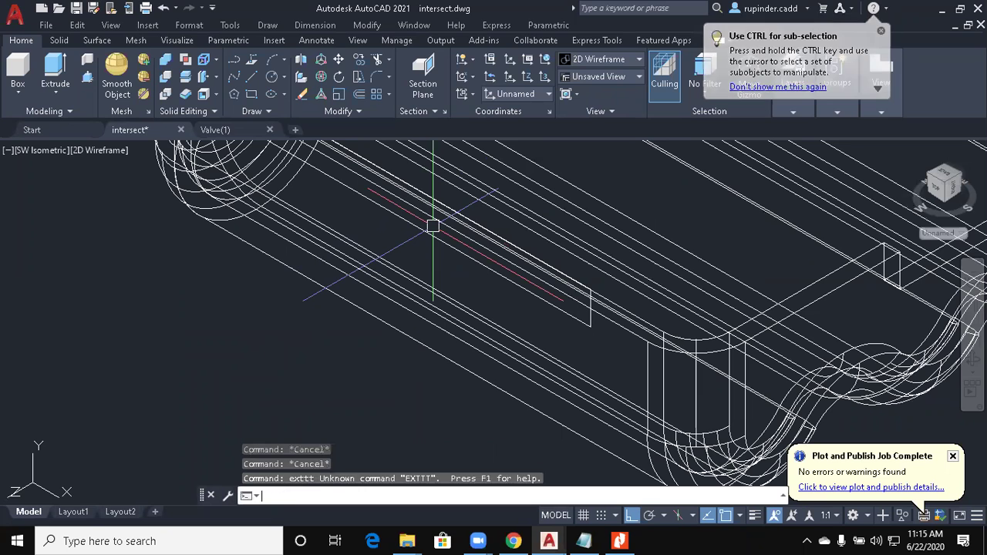
text(ext)
key(Return)
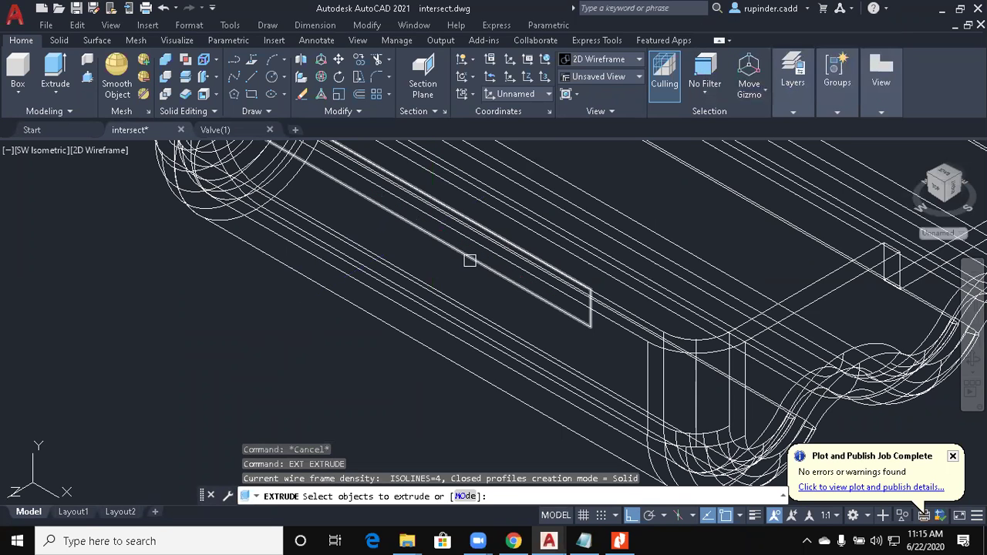
click(470, 260)
key(Return)
scroll(470, 260, down, 5)
scroll(665, 214, up, 4)
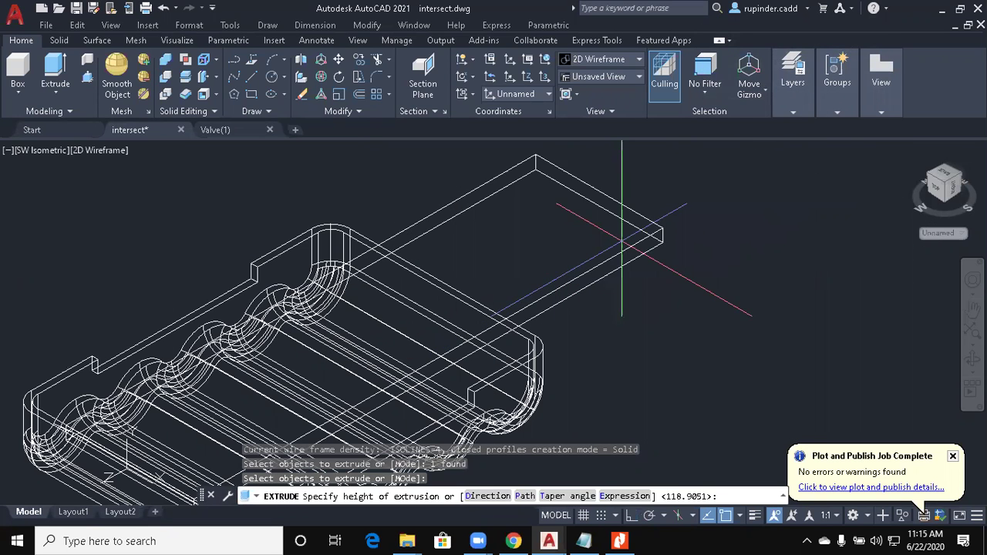
key(Escape)
Step: Move the second bar along its length so that it passes through both short walls of the tray
text(m)
key(Return)
click(639, 254)
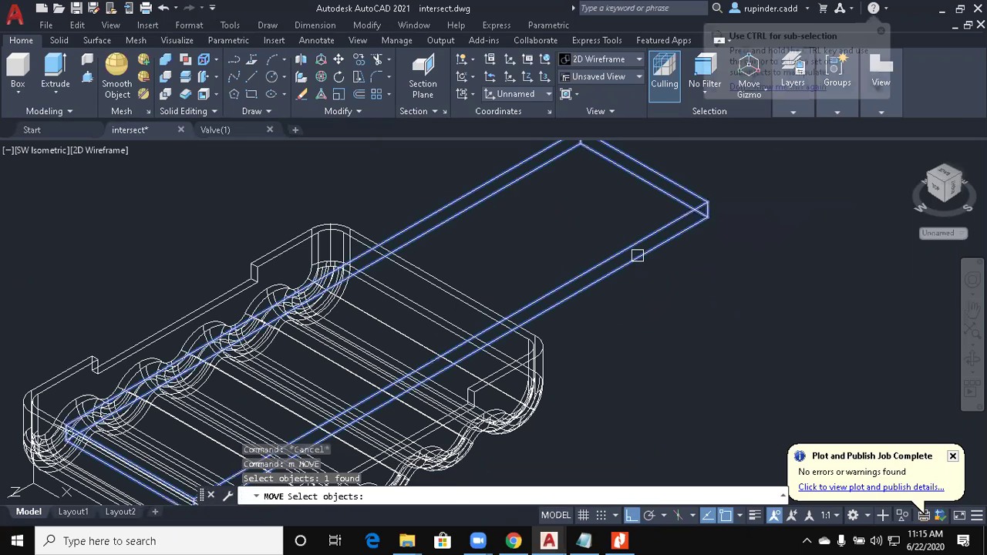
key(Return)
click(639, 254)
key(Escape)
Step: Subtract the second bar from the tray to cut notches in the two short walls
text(su)
key(Return)
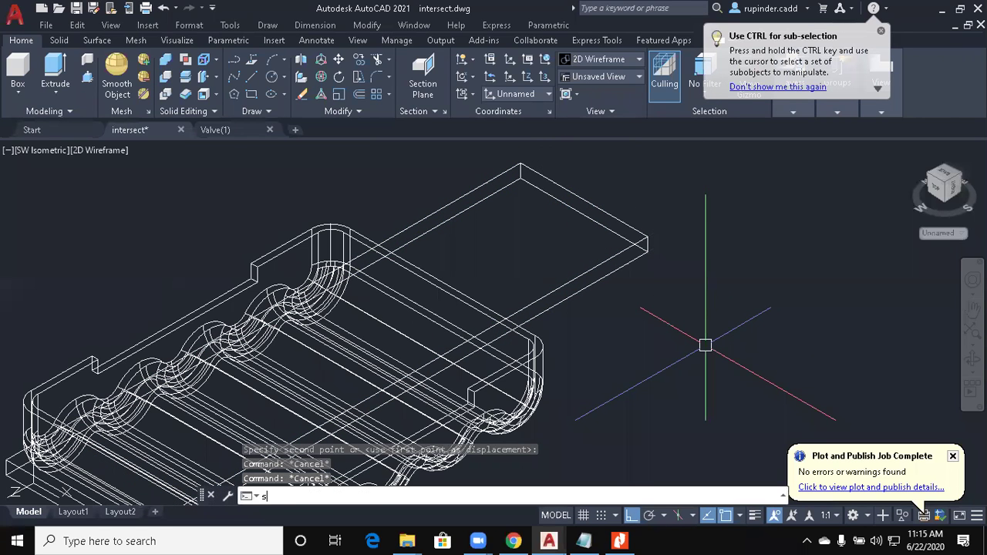
scroll(651, 314, down, 4)
middle_drag(651, 314, 650, 274)
click(626, 297)
key(Return)
click(725, 293)
click(659, 227)
key(Return)
key(Escape)
key(Escape)
key(Escape)
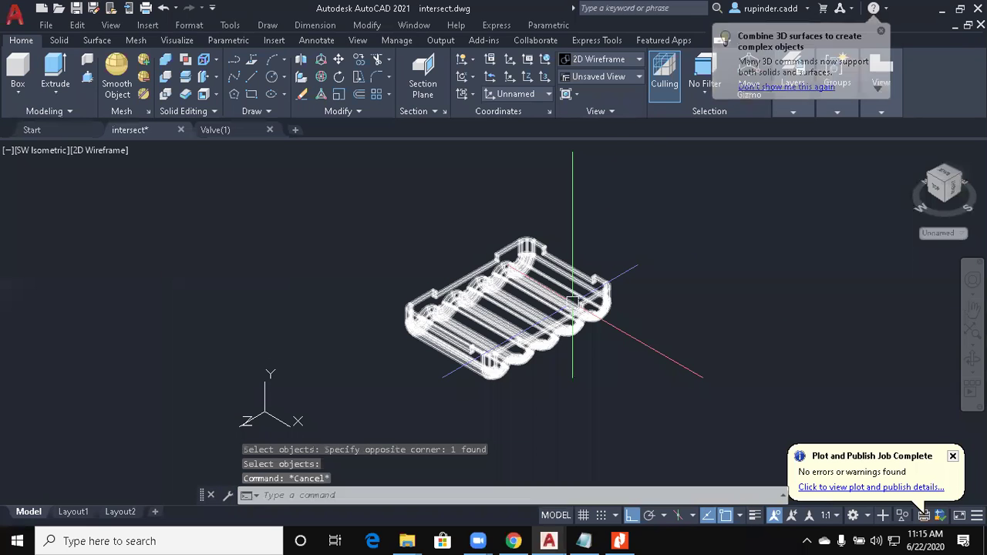
Step: Show the notched tray in the Conceptual visual style, and check the Day 11 command notes in Notepad before returning to AutoCAD
text(vs)
key(Return)
text(c)
key(Return)
middle_drag(536, 323, 476, 320)
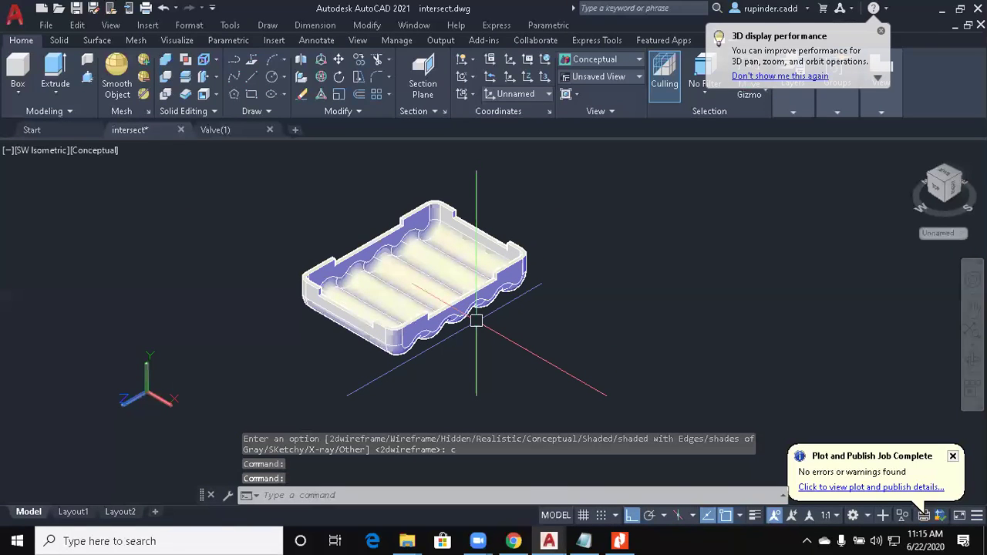
click(585, 541)
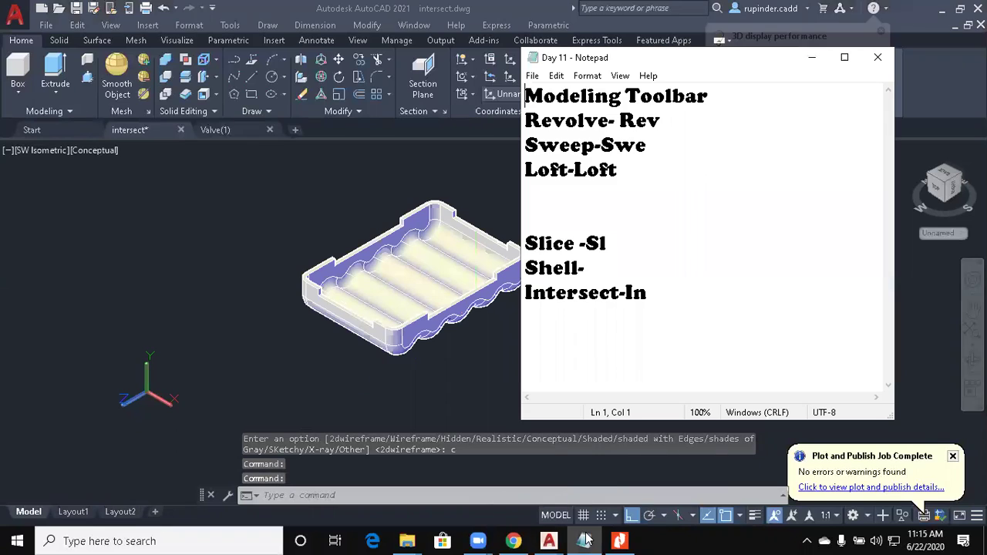
click(585, 540)
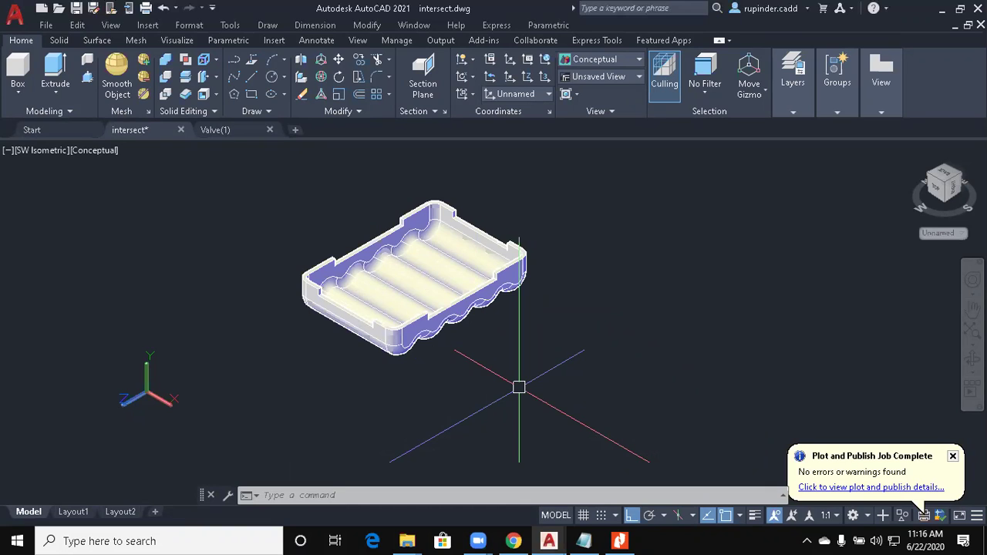
Step: Reset the UCS to World and set the visual style to 2D Wireframe
text(ucs)
key(Return)
key(Return)
key(Escape)
key(Escape)
text(vs)
key(Return)
text(2)
key(Return)
key(Escape)
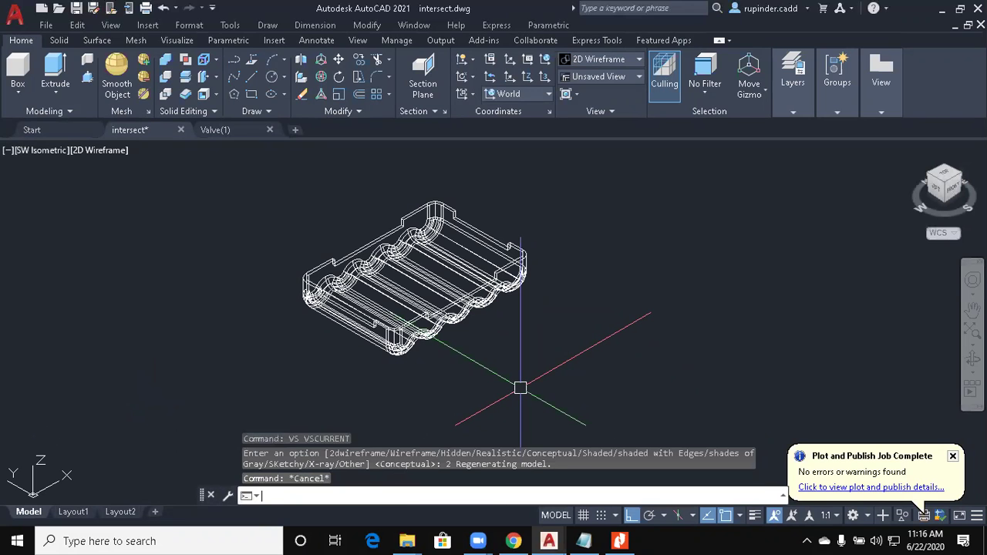
Step: Draw a freehand solid box in empty space beside the tray, keeping the 2D Wireframe visual style
key(Escape)
text(vs)
key(Return)
text(2)
key(Return)
text(box)
key(Return)
middle_drag(642, 363, 392, 292)
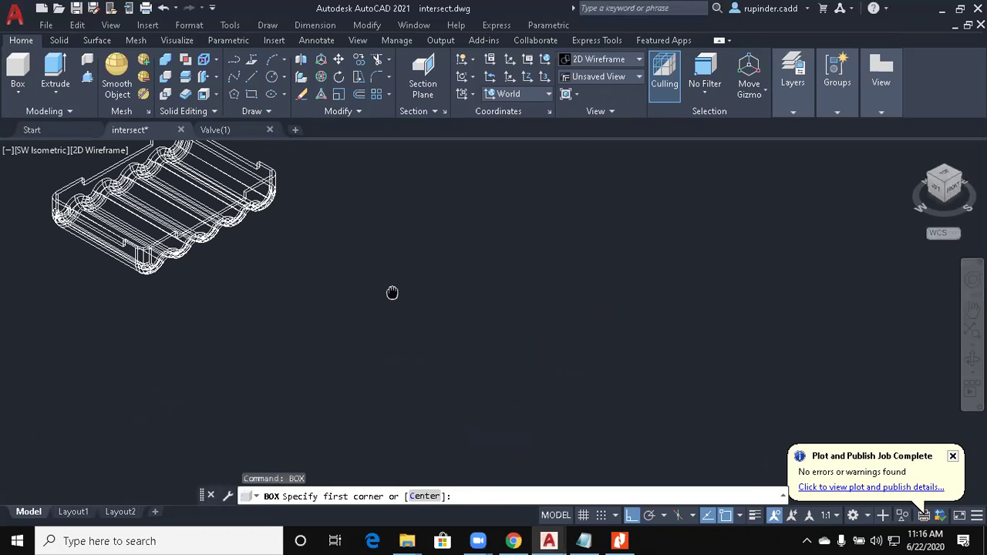
click(490, 363)
click(532, 254)
click(477, 177)
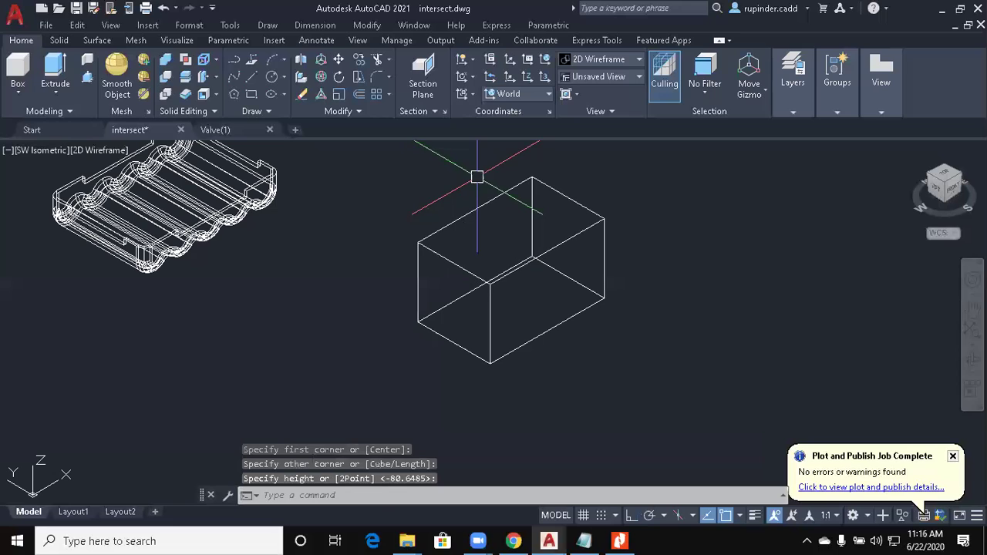
Step: Set the visual style to Conceptual to display the tray and the box shaded
key(Escape)
key(Escape)
text(vs)
key(Return)
text(2)
key(Return)
key(Return)
text(c)
key(Return)
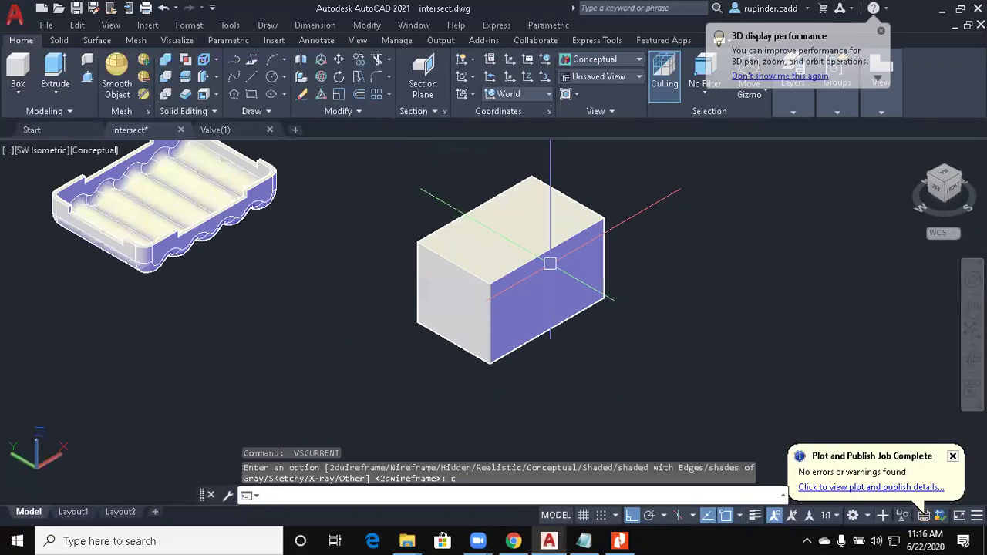
Step: Try to slice the box through two diagonally opposite corners of its long front face in the World UCS
text(sl)
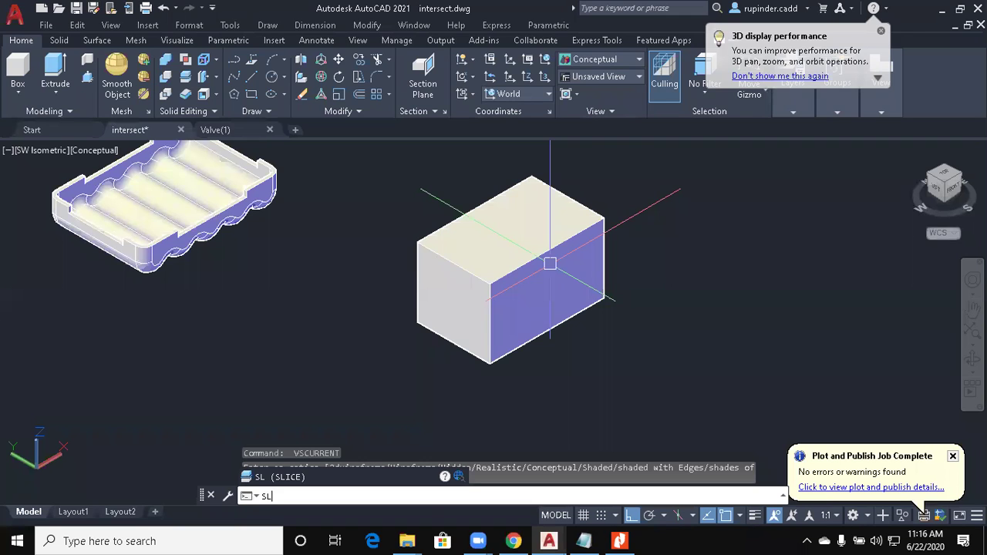
key(Return)
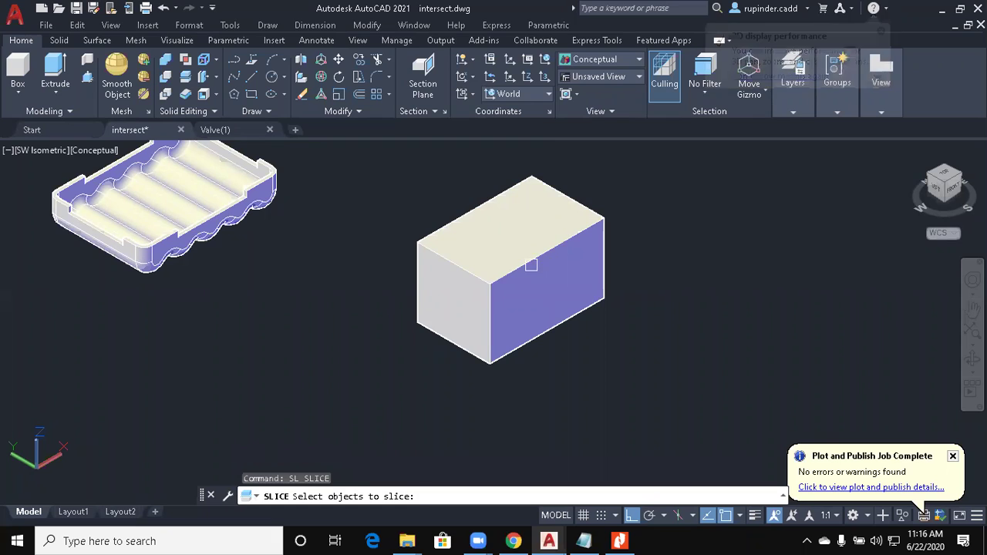
click(513, 260)
key(Return)
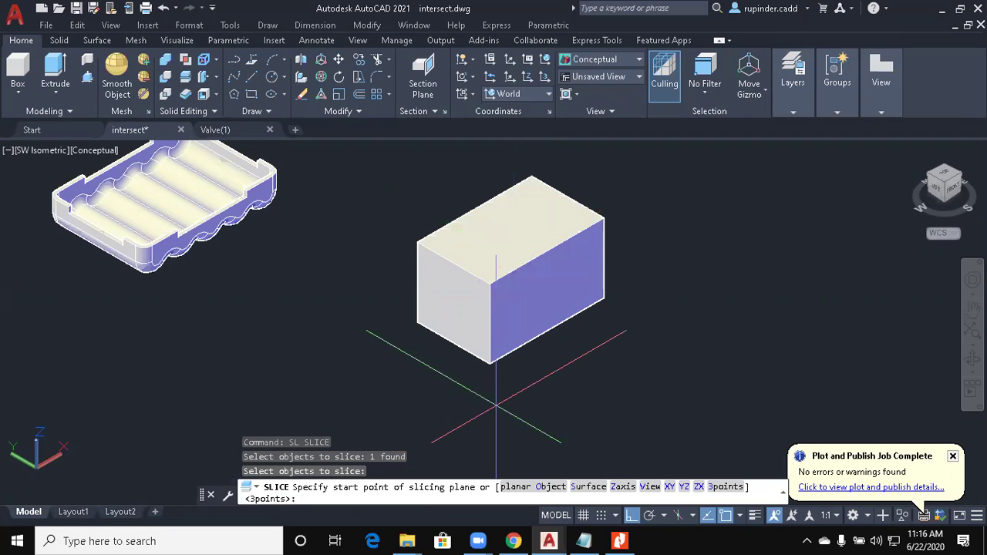
click(490, 361)
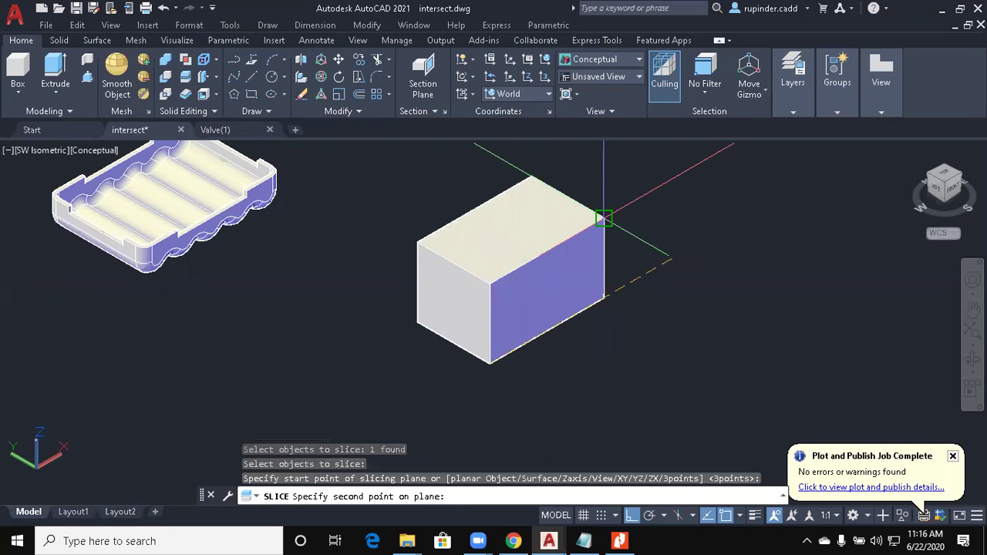
click(604, 219)
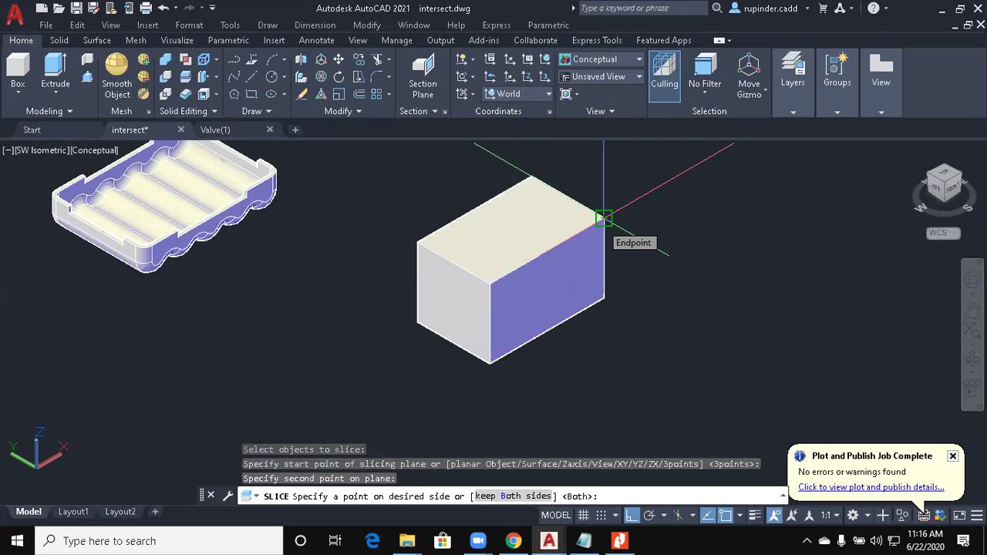
click(604, 219)
key(Escape)
click(513, 249)
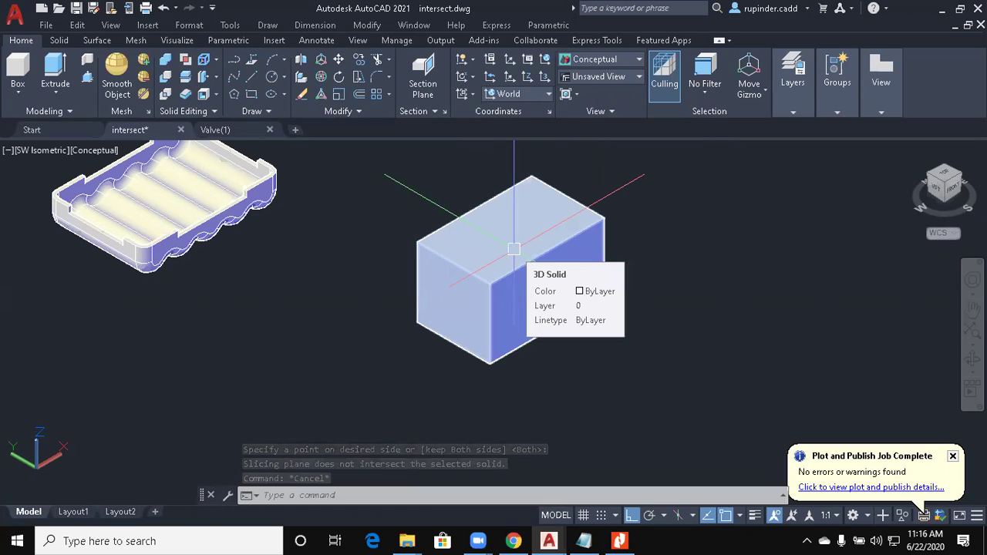
key(Escape)
Step: Slice the box crosswise through the midpoints of its two long top edges, keeping both sides
text(sl)
key(Return)
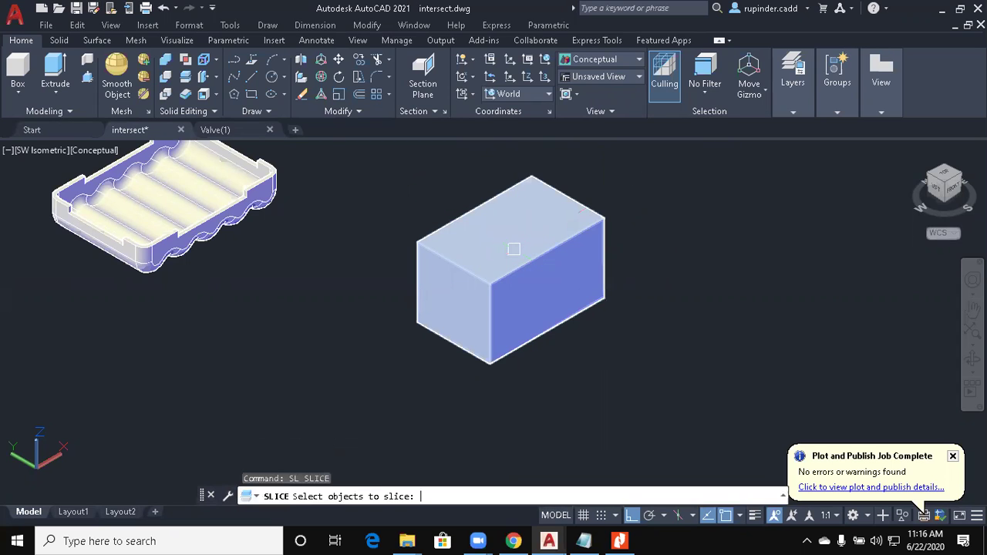
click(515, 195)
key(Return)
click(474, 209)
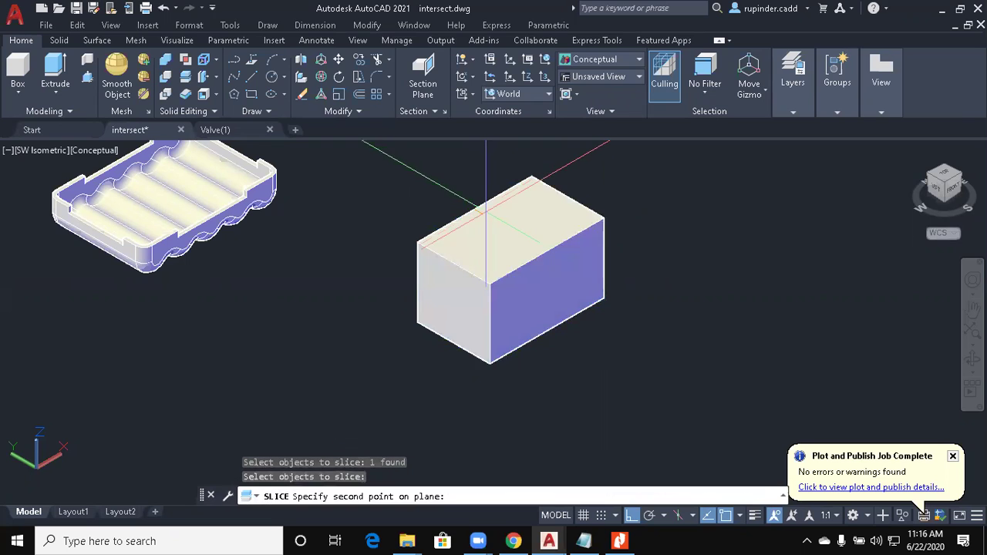
click(546, 249)
key(Return)
key(Escape)
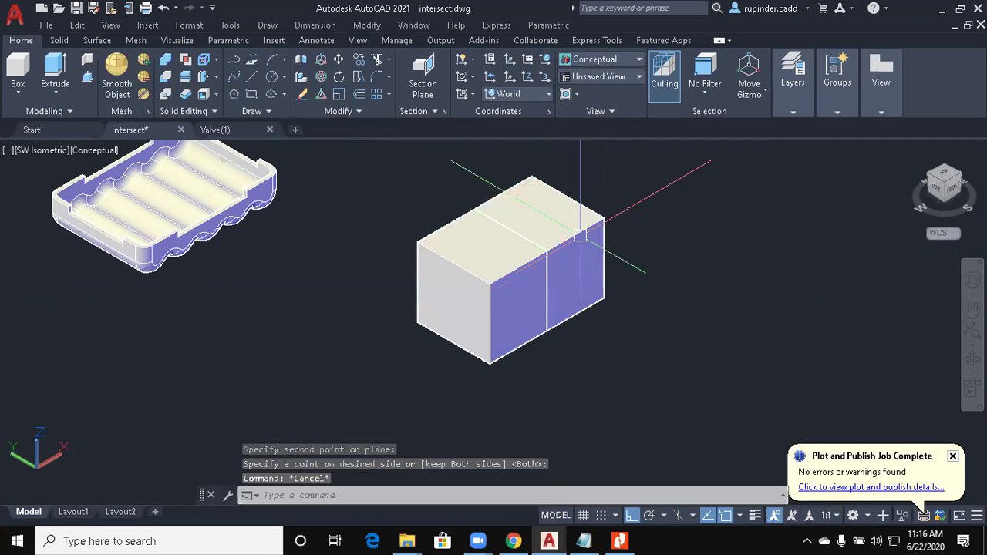
click(566, 239)
key(Escape)
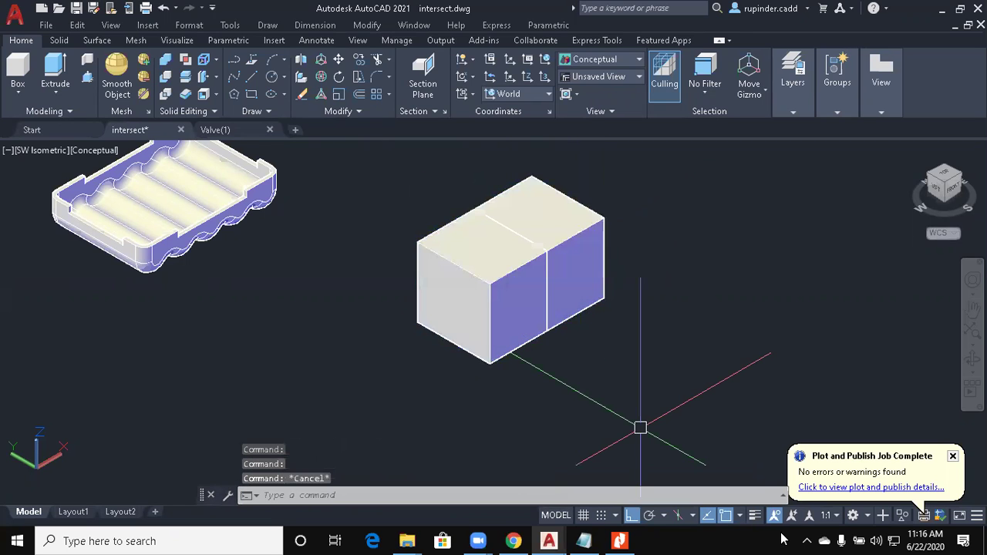
Step: Union the two halves of the sliced box into a single solid
text(uni)
key(Return)
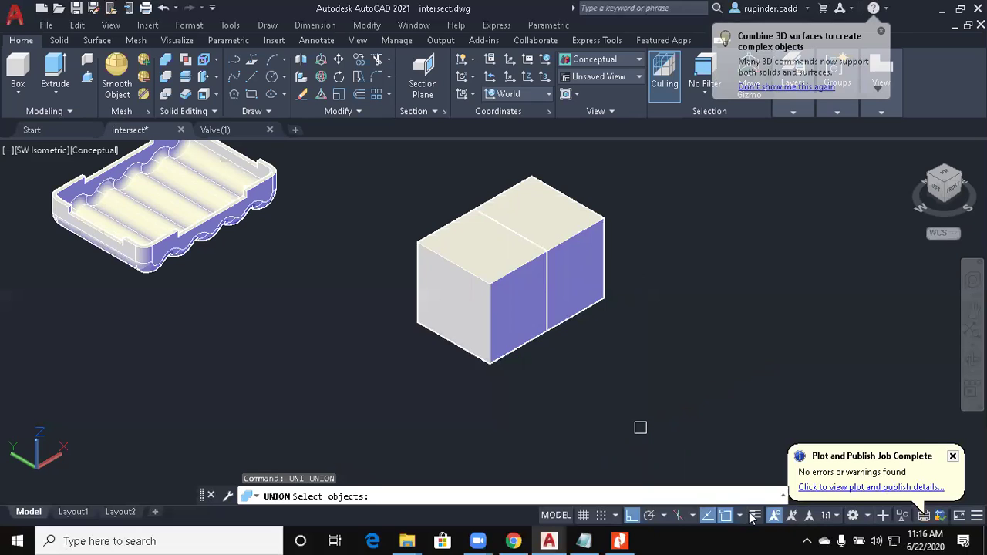
click(573, 363)
click(458, 185)
key(Return)
key(Escape)
key(Escape)
key(Escape)
Step: Set the UCS with the ZAxis option at the box's nearest bottom corner, with Z pointing outward from the long front face
text(ucs)
key(Return)
text(za)
key(Return)
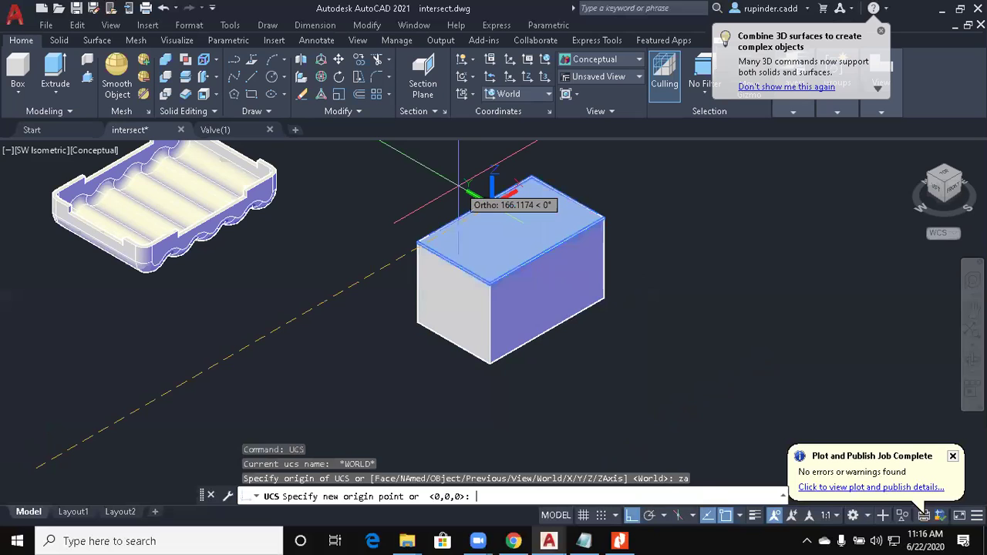
click(490, 362)
click(532, 385)
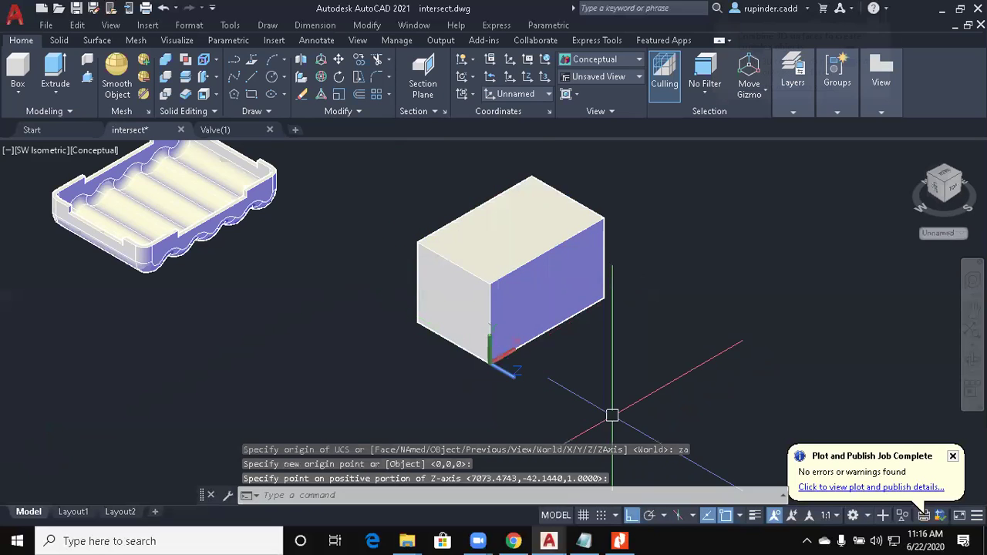
key(Return)
key(Escape)
key(Escape)
middle_drag(612, 414, 579, 404)
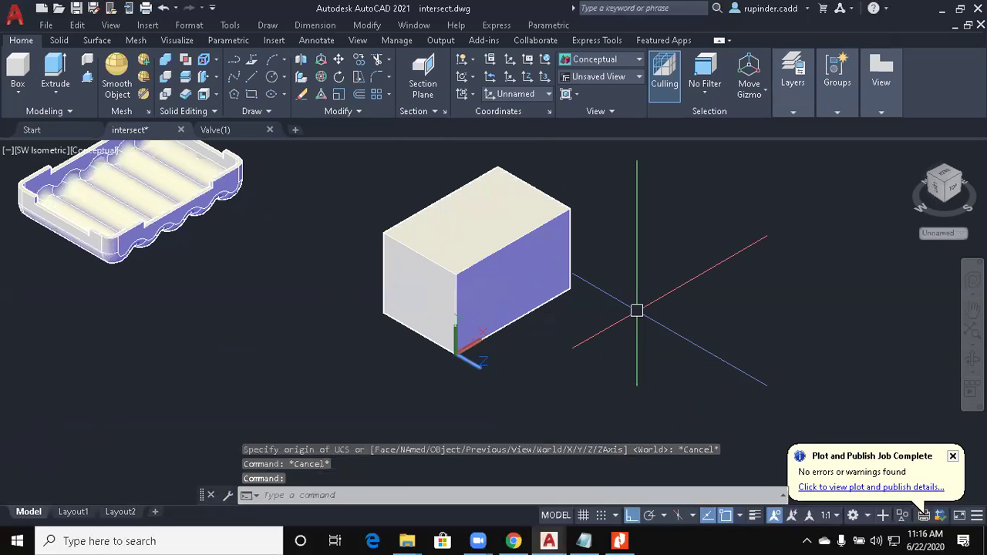
Step: Slice the box diagonally across its long front face, keeping both sides, and erase the upper wedge
text(sl)
key(Return)
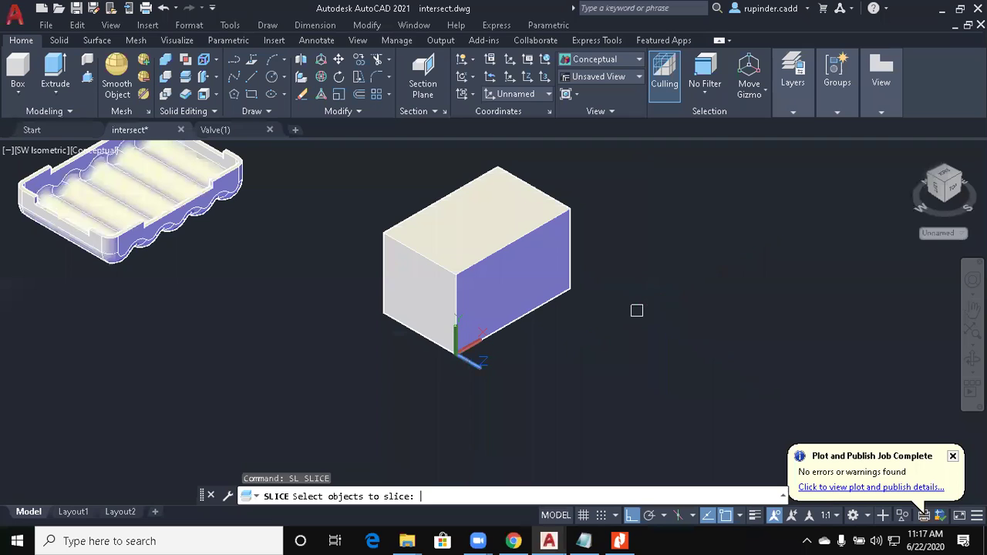
click(535, 254)
key(Return)
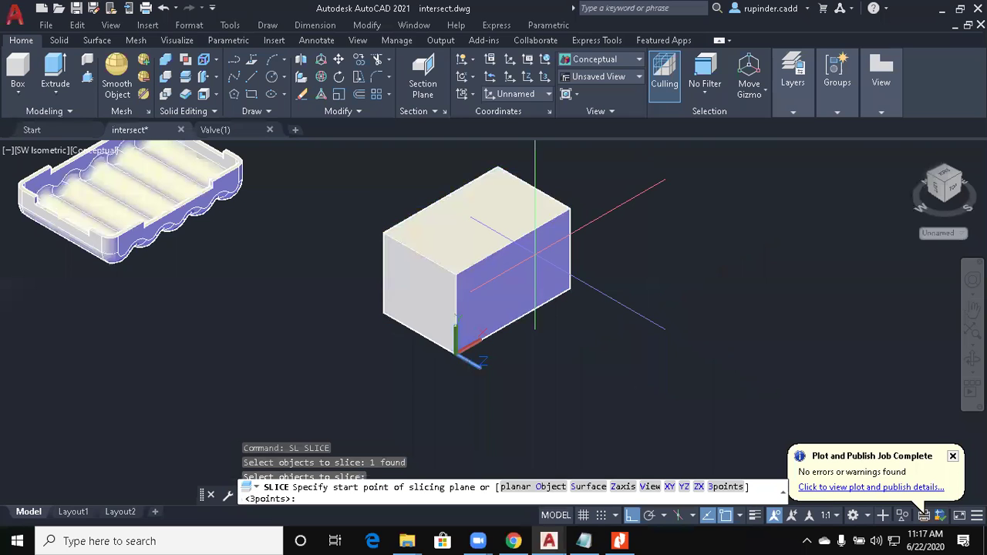
click(456, 352)
click(566, 217)
key(Return)
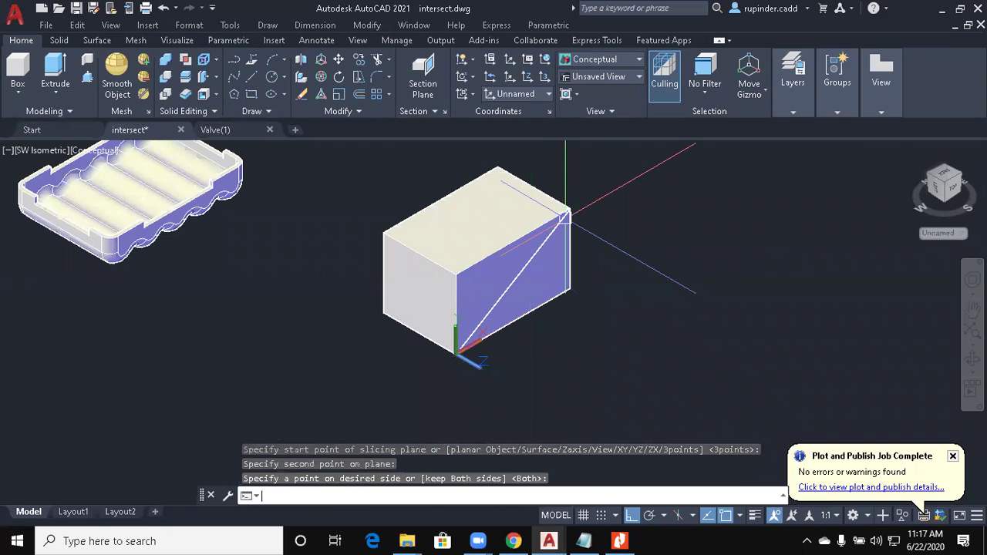
key(Escape)
click(488, 263)
text(e)
key(Return)
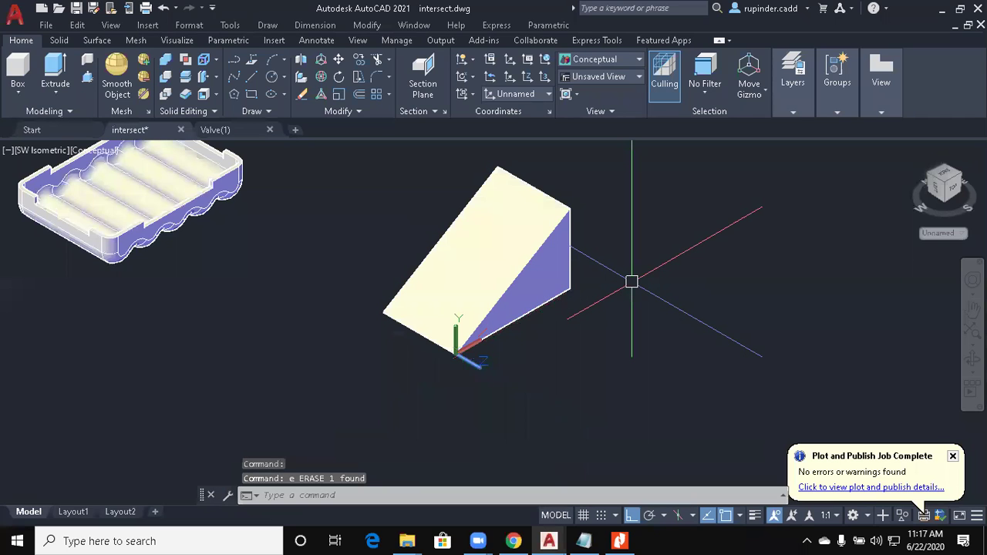
Step: Undo the erasure of the upper wedge
text(u)
key(Return)
key(Escape)
key(Escape)
key(Escape)
Step: Union the upper and lower wedges into a single box
text(ub)
key(BackSpace)
key(BackSpace)
text(uni)
key(Return)
click(610, 355)
click(426, 263)
key(Escape)
key(Escape)
key(Escape)
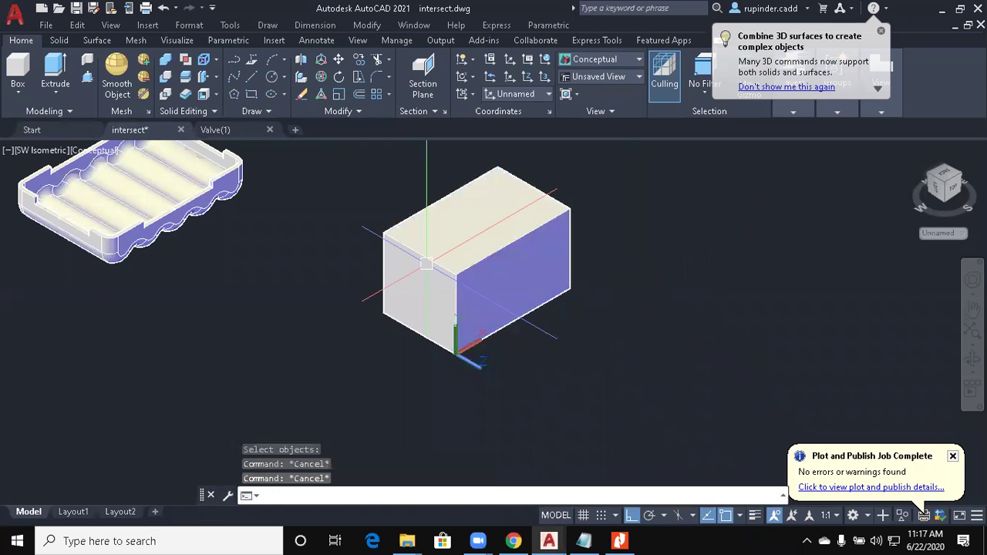
Step: Set the UCS with the ZAxis option at the outer bottom corner of the box's short end face, with Z pointing outward from that face
text(ucs)
key(Return)
text(za)
key(Return)
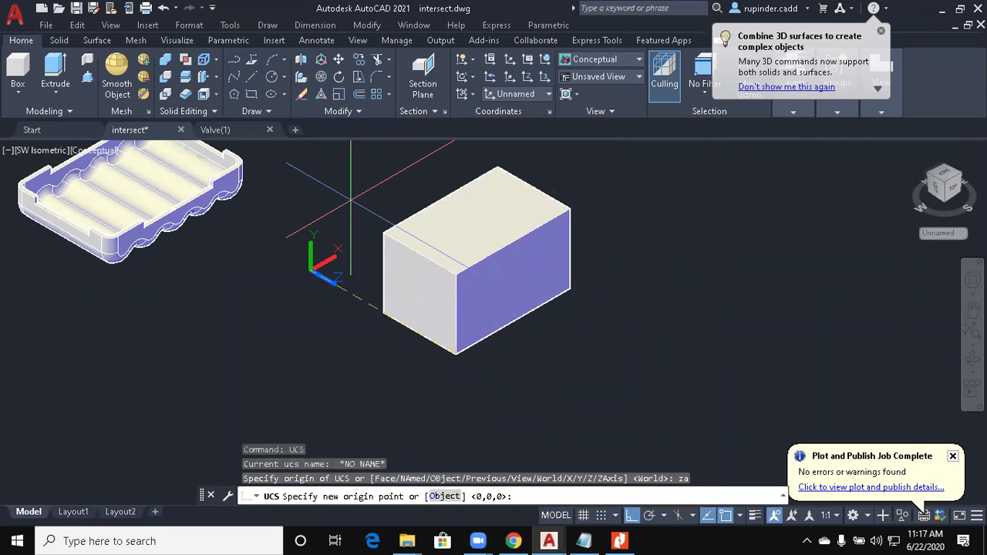
click(383, 316)
key(Return)
key(Escape)
key(Escape)
Step: Slice the box diagonally across its short end face between opposite corners, keeping both sides, and select the upper piece
text(sl)
key(Return)
click(448, 361)
click(440, 316)
key(Return)
click(456, 353)
click(385, 234)
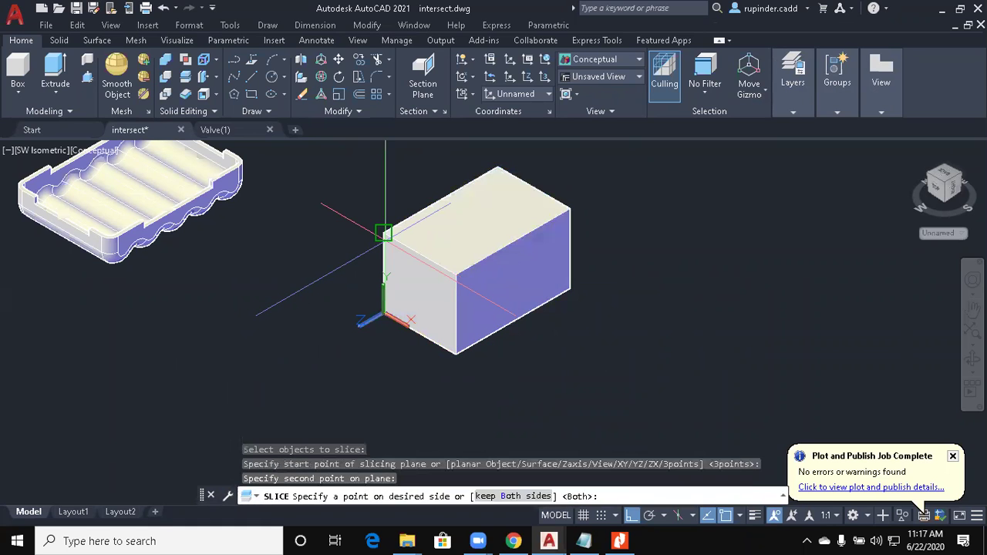
key(Return)
key(Escape)
click(436, 263)
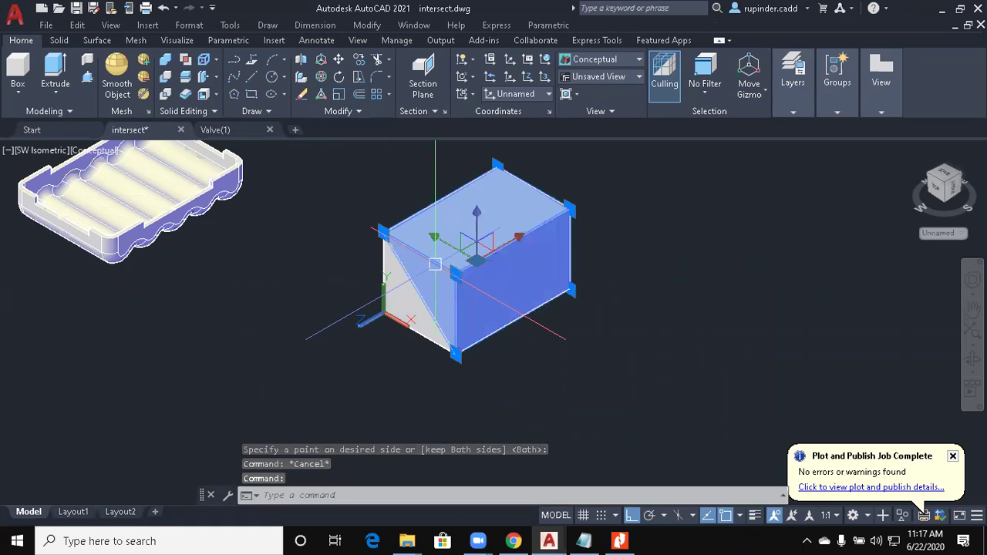
Step: Undo the diagonal slice across the box's short end face
text(u)
key(Return)
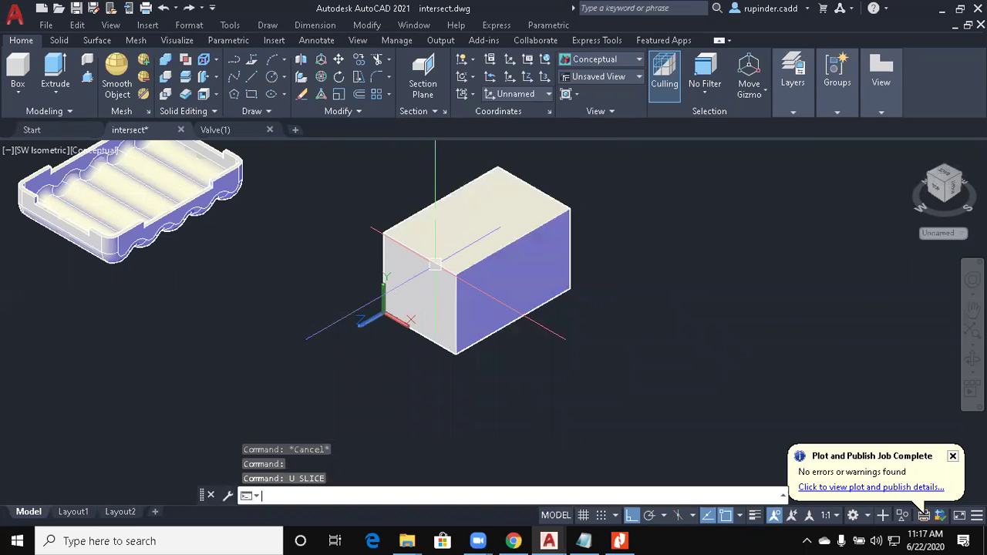
key(Escape)
key(Escape)
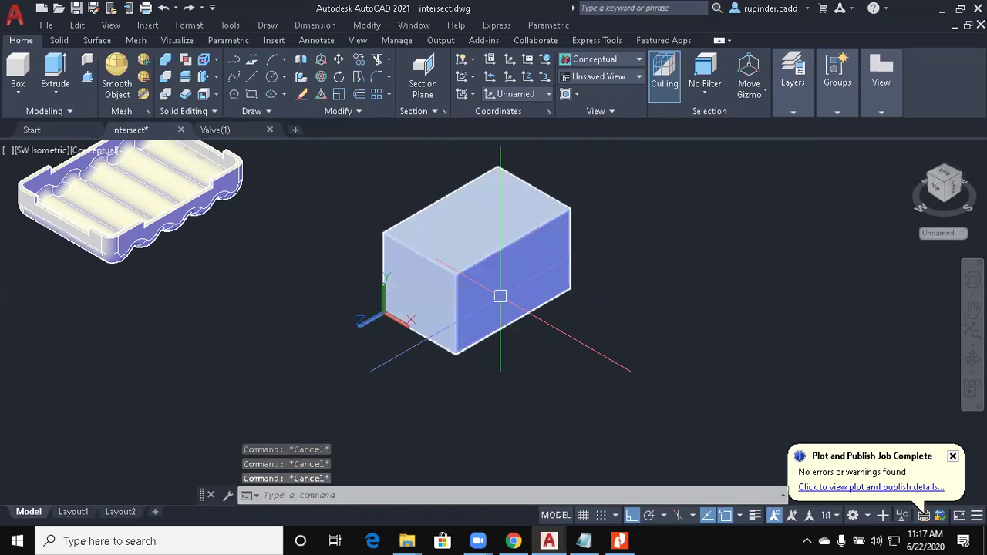
Step: Slice the box with three points, the nearest bottom corner and the midpoints of the two adjacent top edges, keeping both sides
text(sl)
key(Return)
click(500, 296)
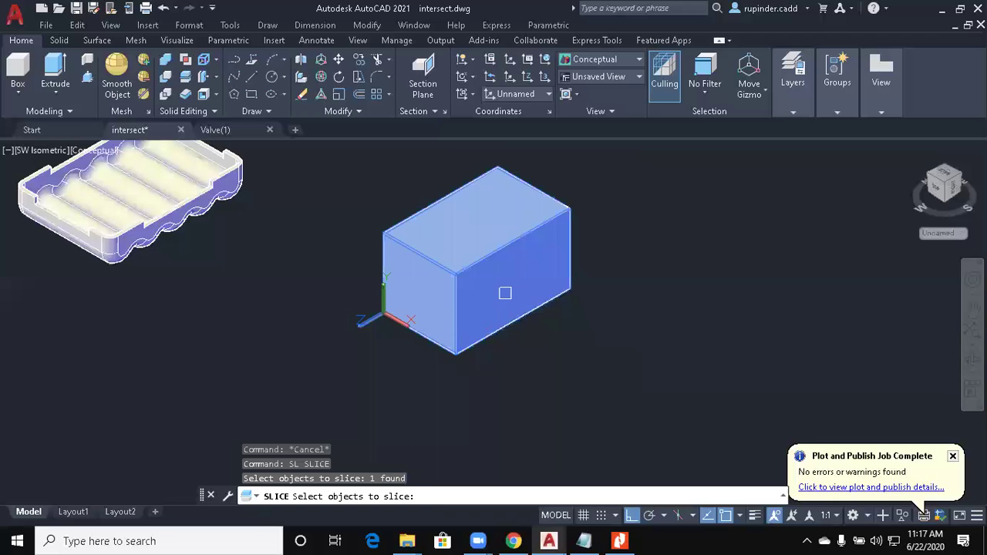
key(Return)
key(Return)
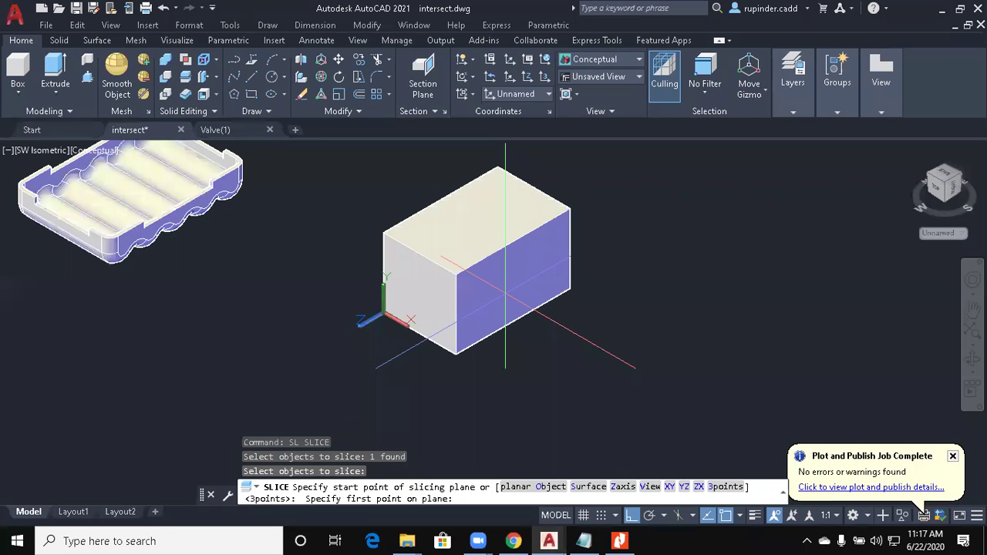
click(456, 353)
click(512, 239)
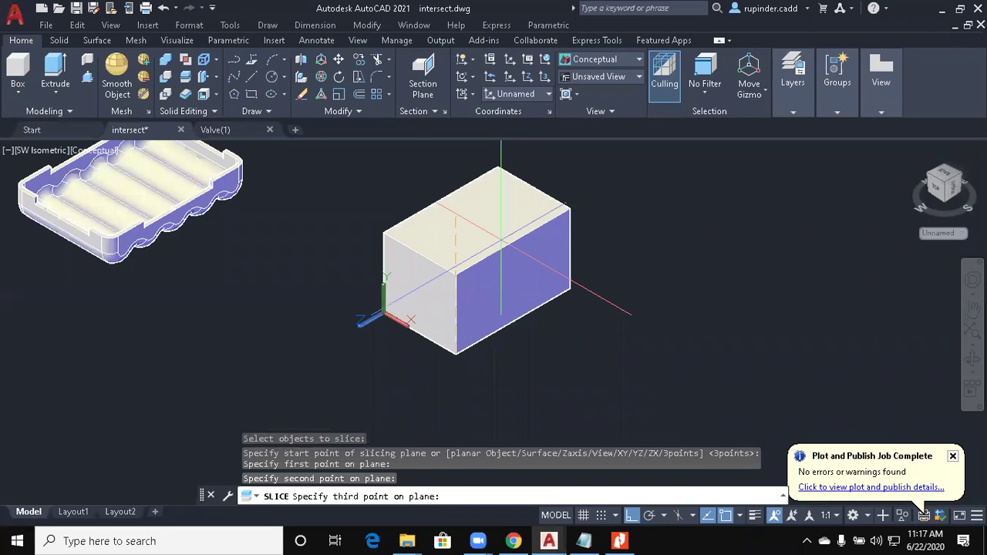
click(420, 253)
key(Return)
key(Escape)
Step: Erase the corner piece cut off by the three-point slice
click(448, 276)
text(e)
key(Return)
middle_drag(666, 370, 612, 378)
scroll(612, 378, up, 1)
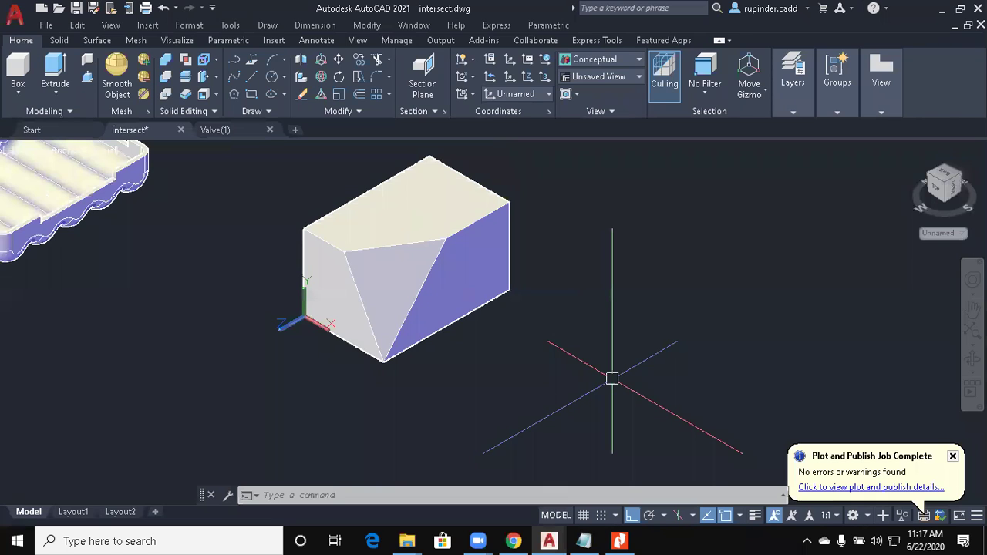
Step: Switch to the Top view and set the visual style to 2D Wireframe
key(alt+v)
text(3t)
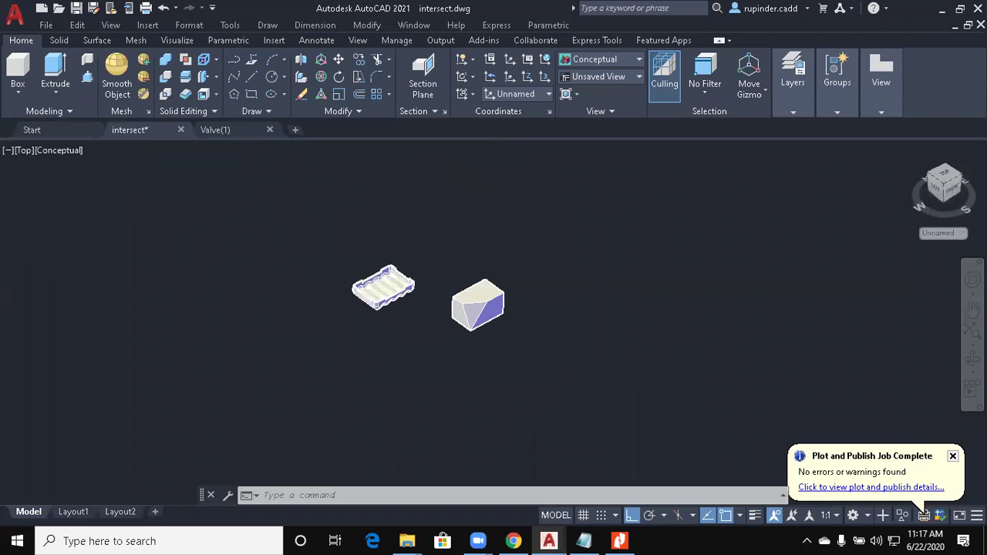
text(v)
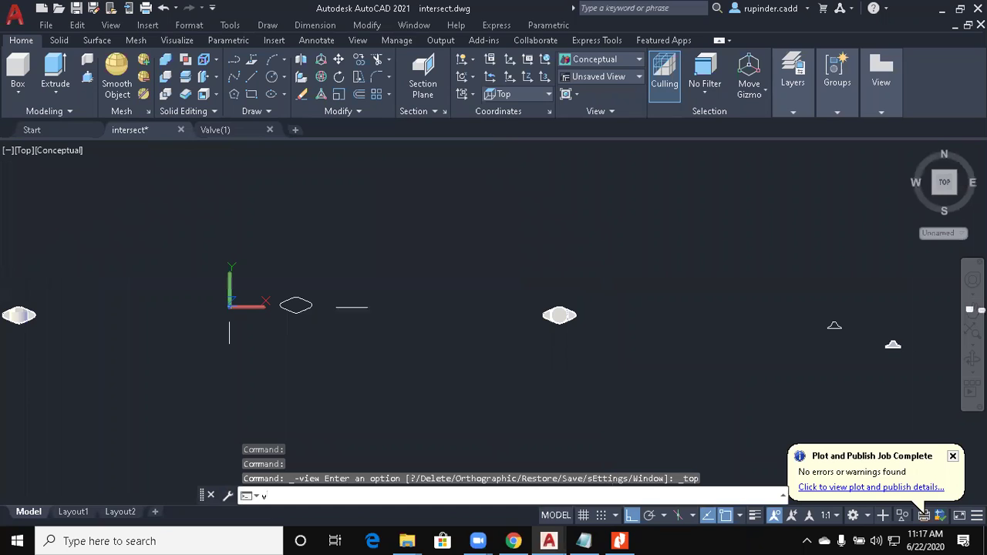
key(Return)
key(Escape)
key(Escape)
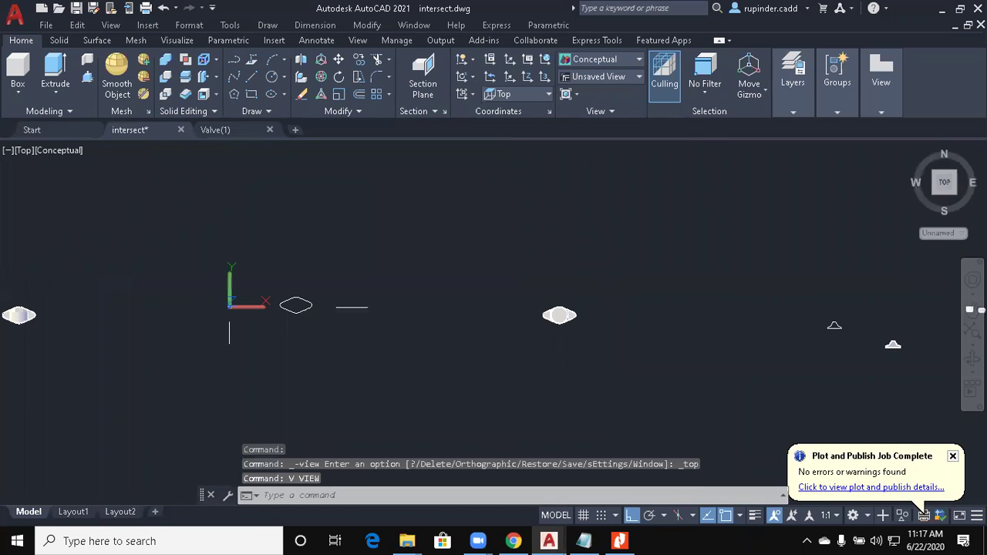
text(vs)
key(Return)
text(2)
key(Return)
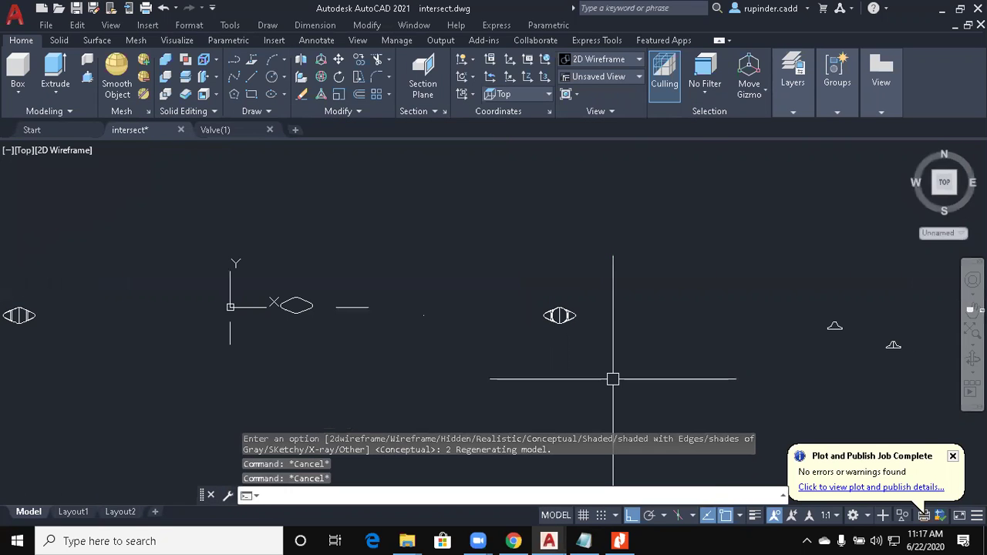
middle_drag(655, 329, 298, 318)
middle_drag(676, 316, 338, 317)
middle_drag(580, 313, 411, 319)
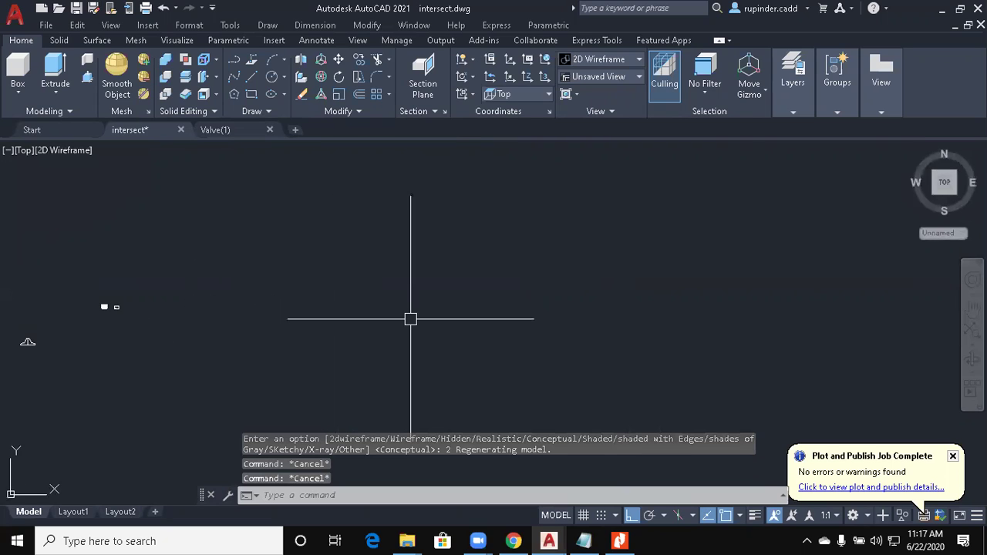
middle_drag(602, 310, 585, 303)
text(l)
key(Return)
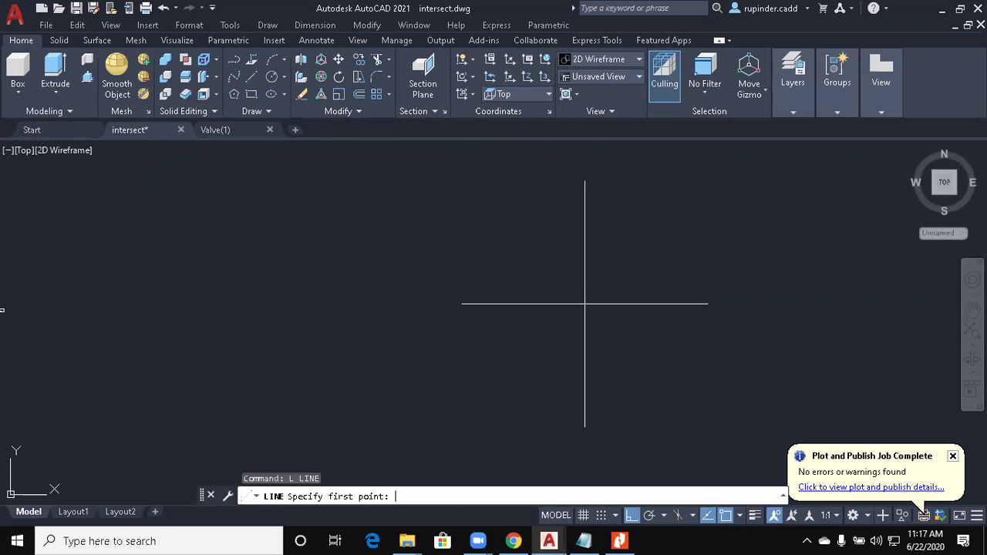
click(364, 312)
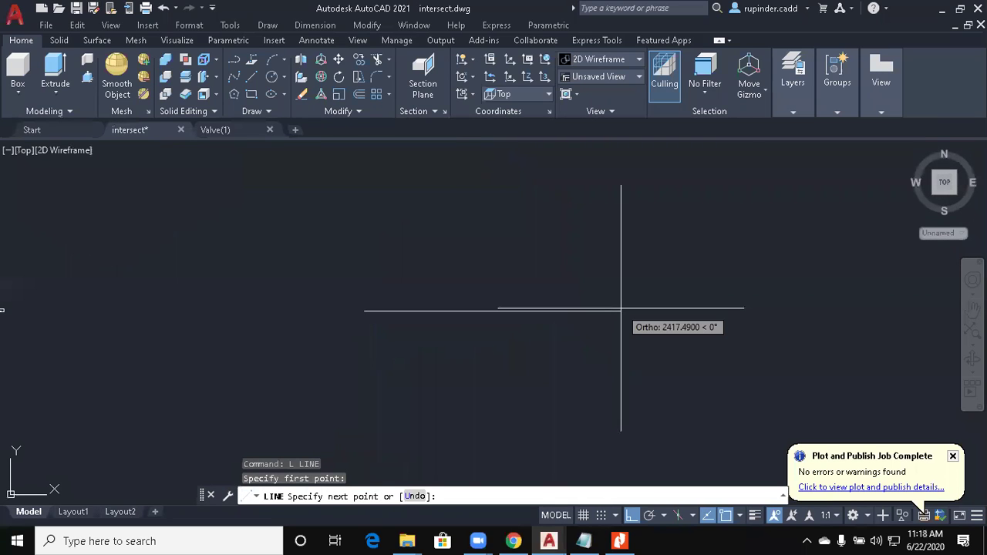
text(@)
text(50<0)
key(Return)
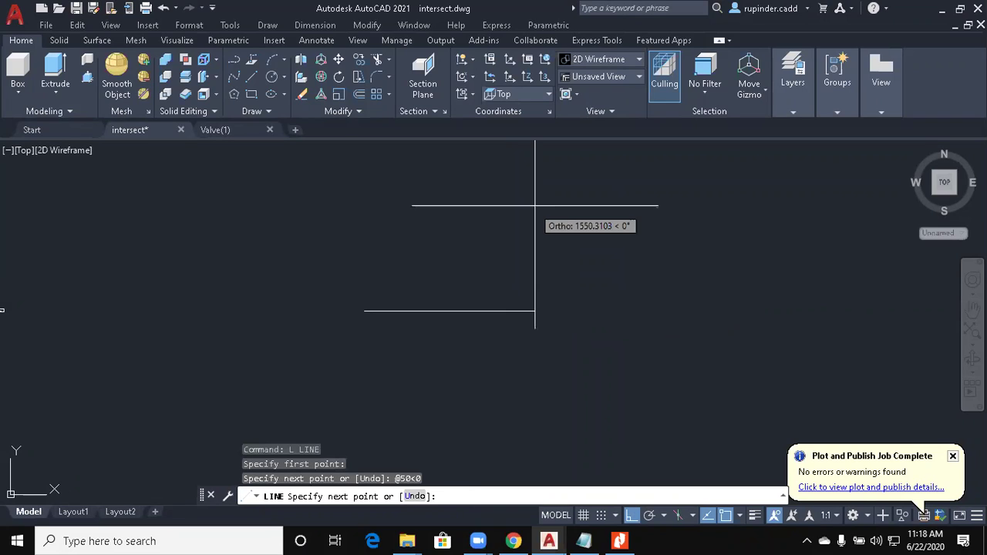
scroll(405, 318, up, 5)
middle_drag(406, 317, 468, 312)
text(@50)
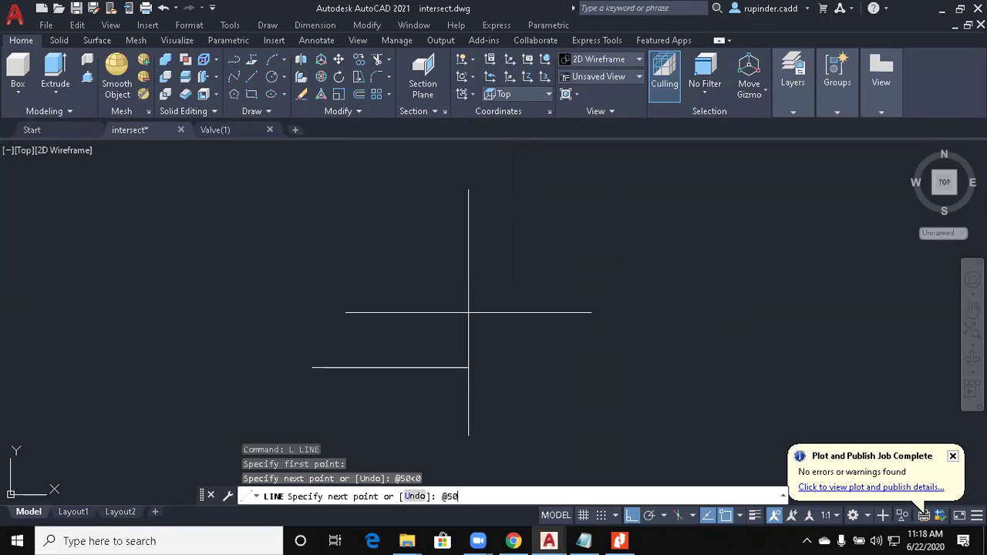
text(<60)
key(Return)
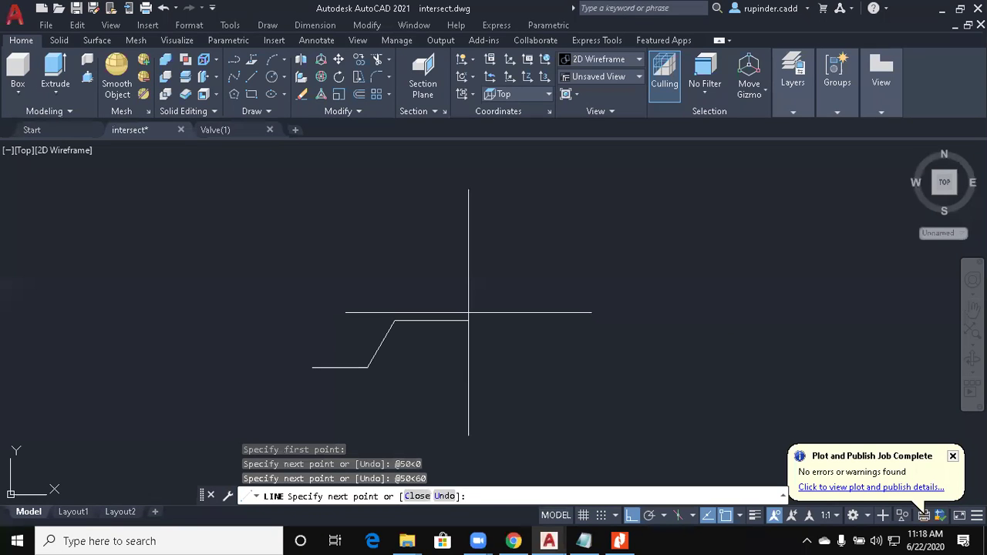
text(@50)
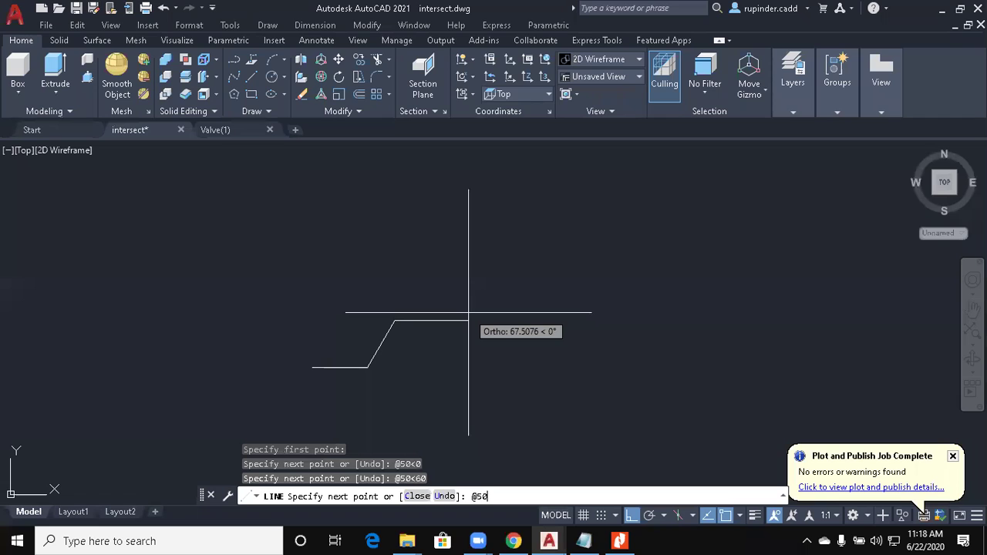
text(<)
text(12)
key(Return)
text(@)
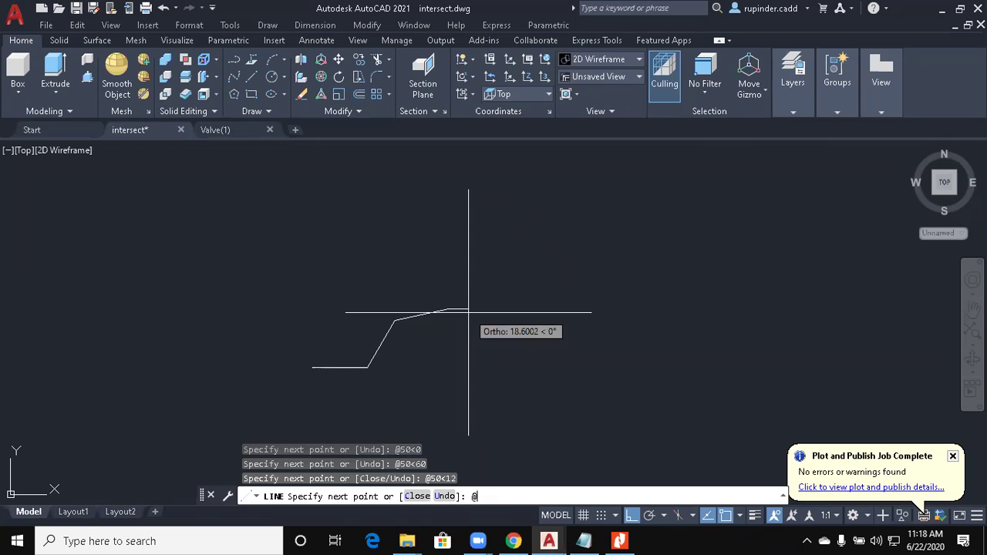
text(50<180)
key(Return)
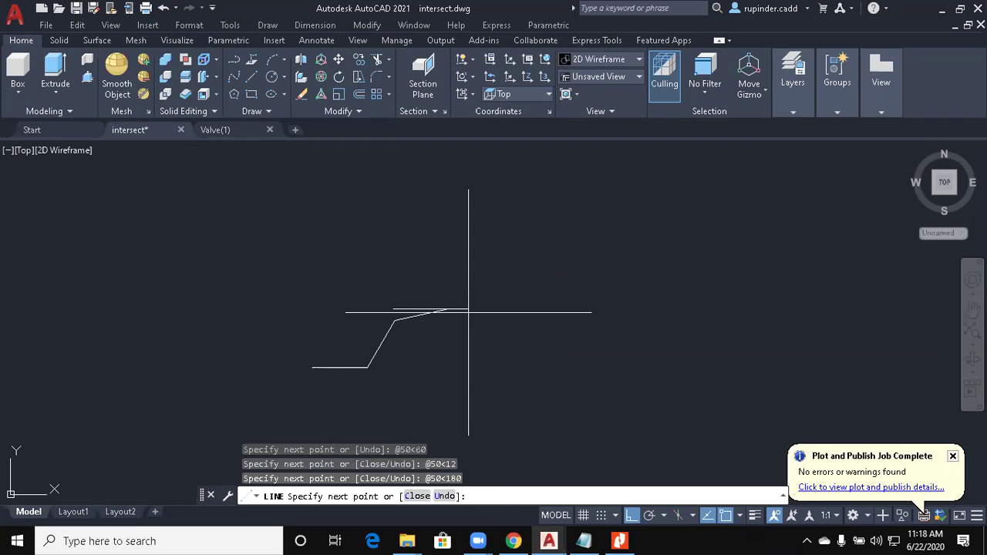
Step: Undo the last two segments of the hexagon outline within the line command
text(u)
key(Return)
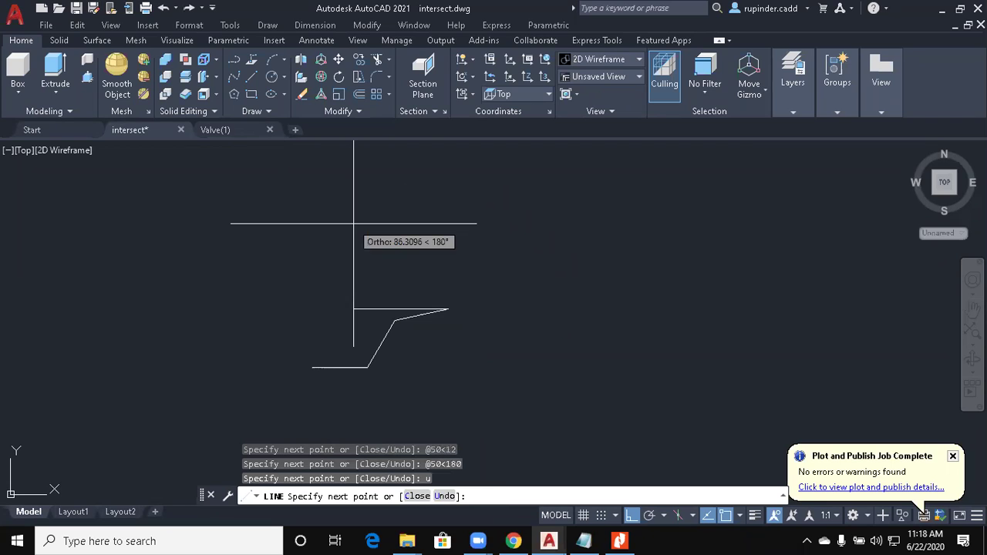
text(u)
key(Return)
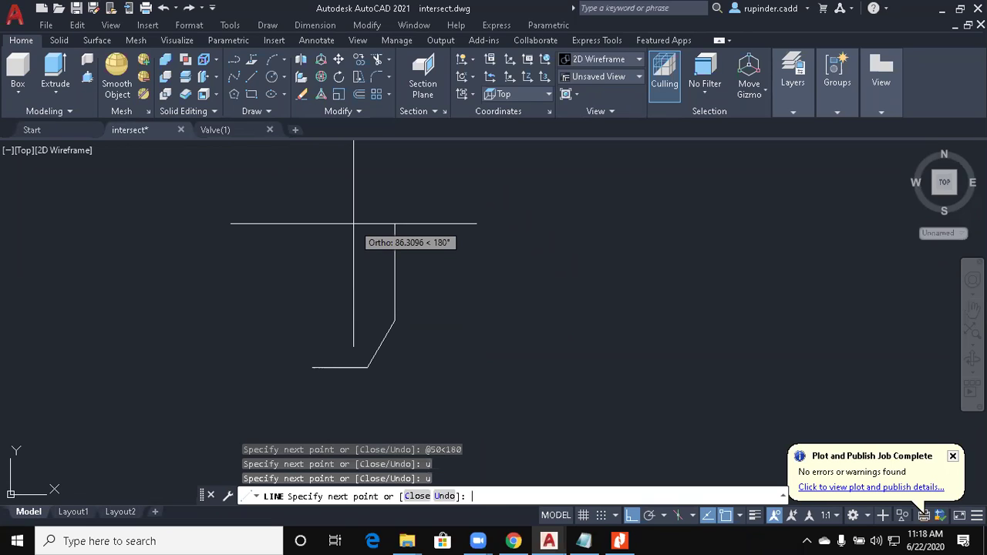
text(@50<120)
key(Return)
text(@50)
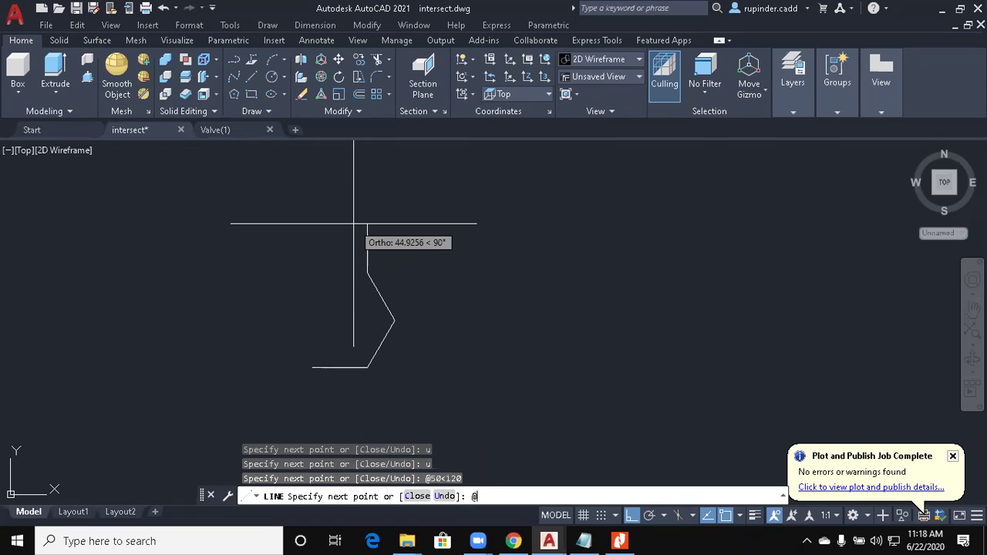
text(<180)
key(Return)
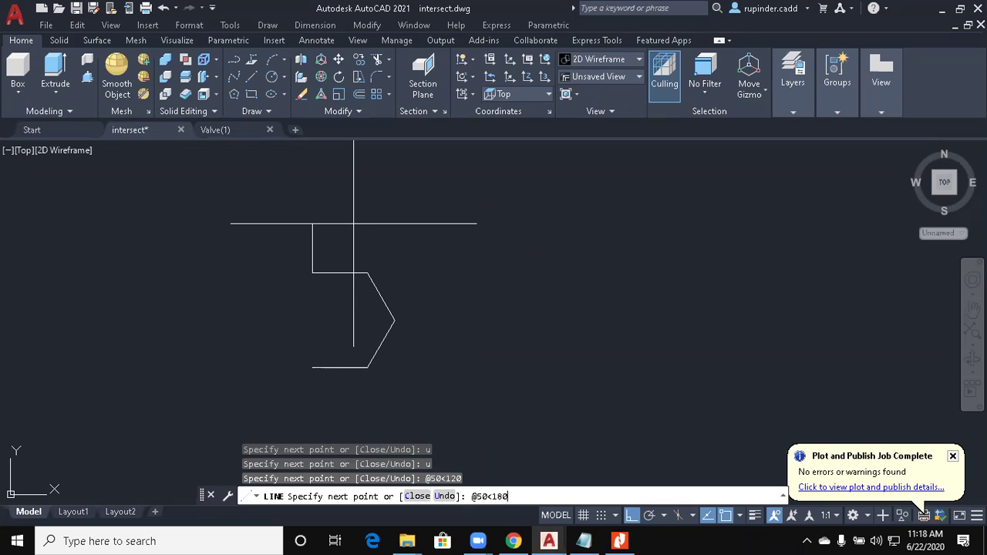
text(@50<)
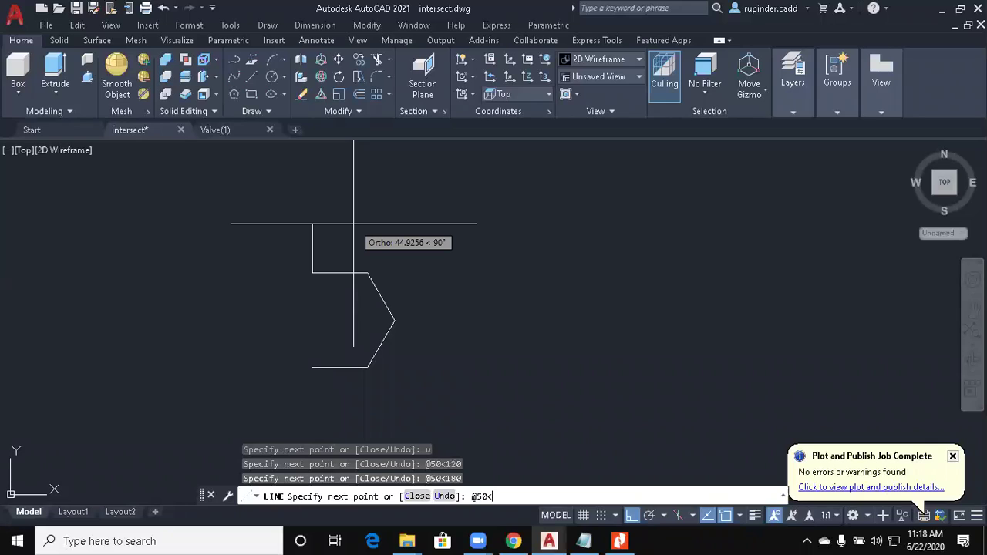
text(240)
key(Return)
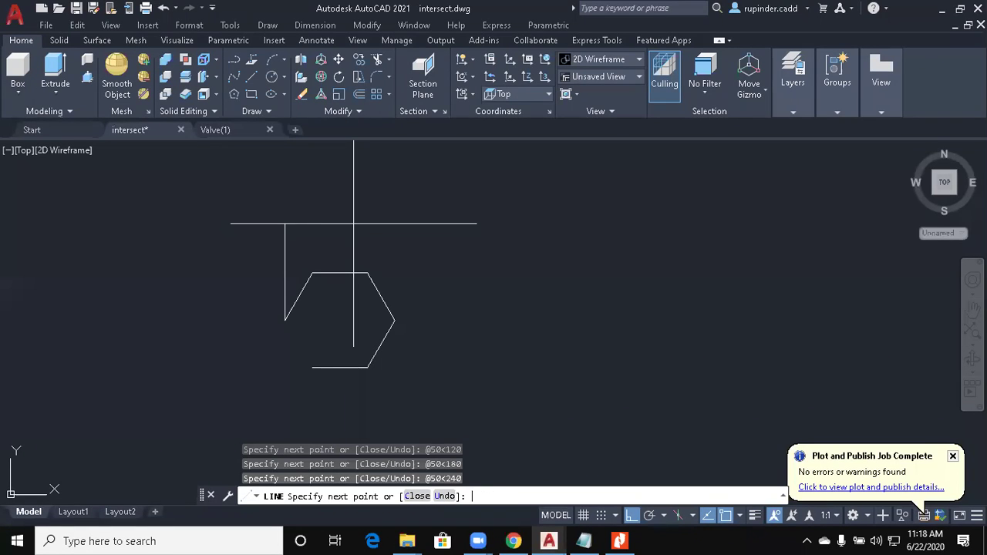
text(@50)
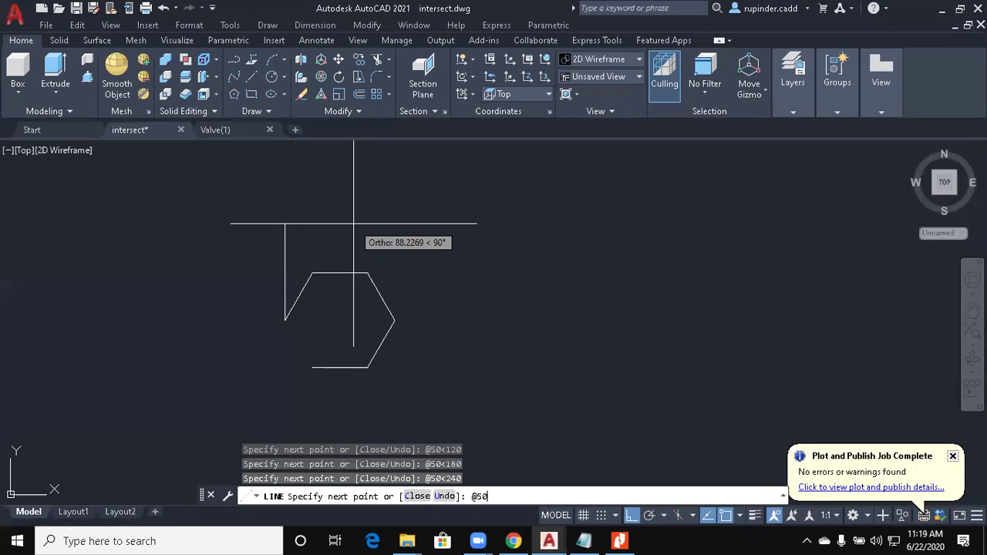
text(<300)
key(Return)
key(Escape)
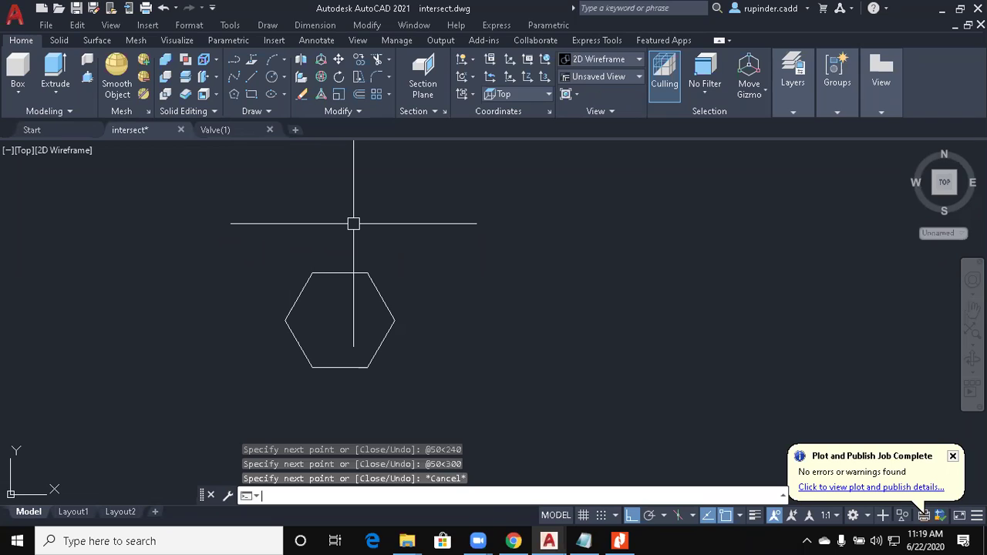
Step: Draw a 6-sided polygon by its edge, with an edge length of 50, beside the line-drawn hexagon
text(pol)
key(Return)
text(6)
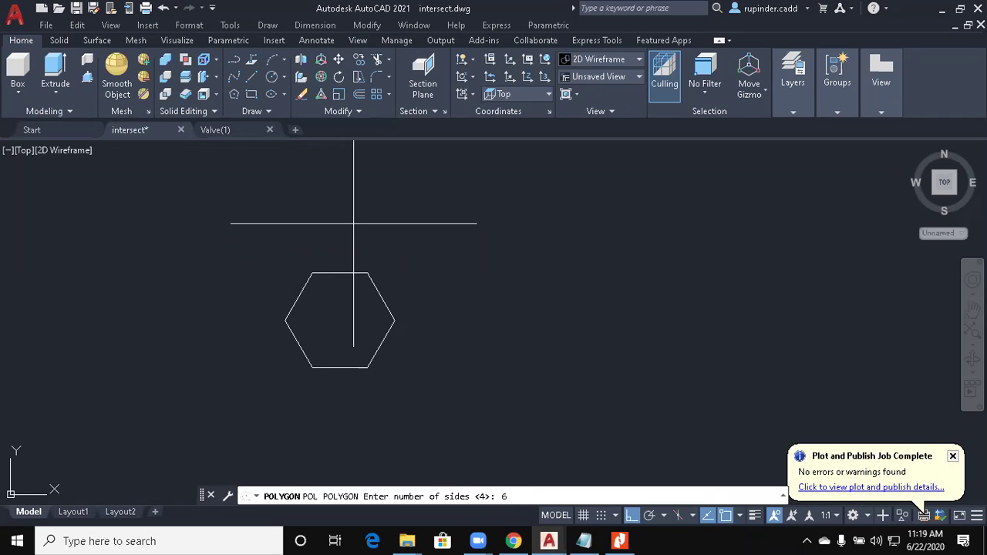
key(Return)
middle_drag(432, 209, 403, 221)
text(e)
key(Return)
click(570, 330)
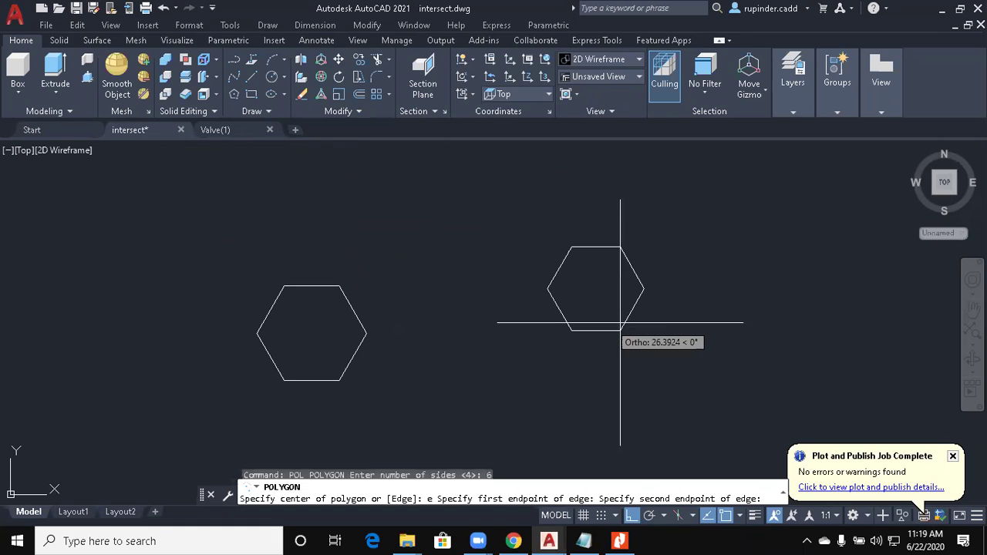
text(50)
key(Return)
key(Escape)
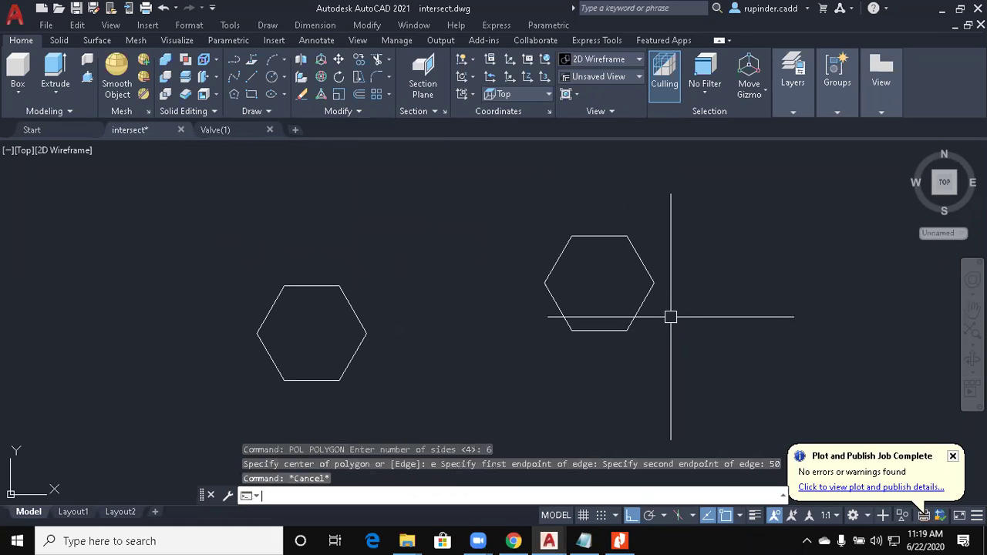
key(Escape)
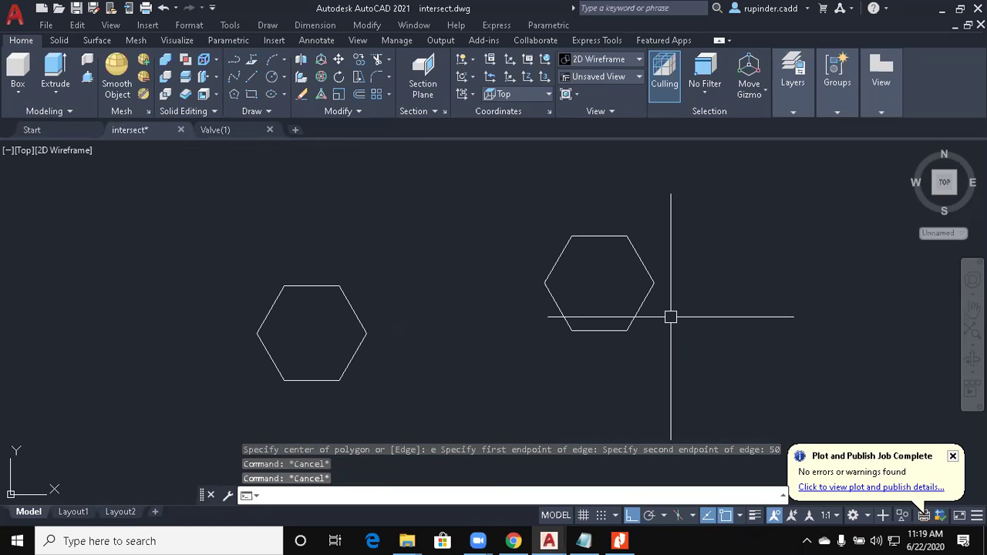
key(Escape)
text(l)
key(Return)
middle_drag(695, 374, 325, 364)
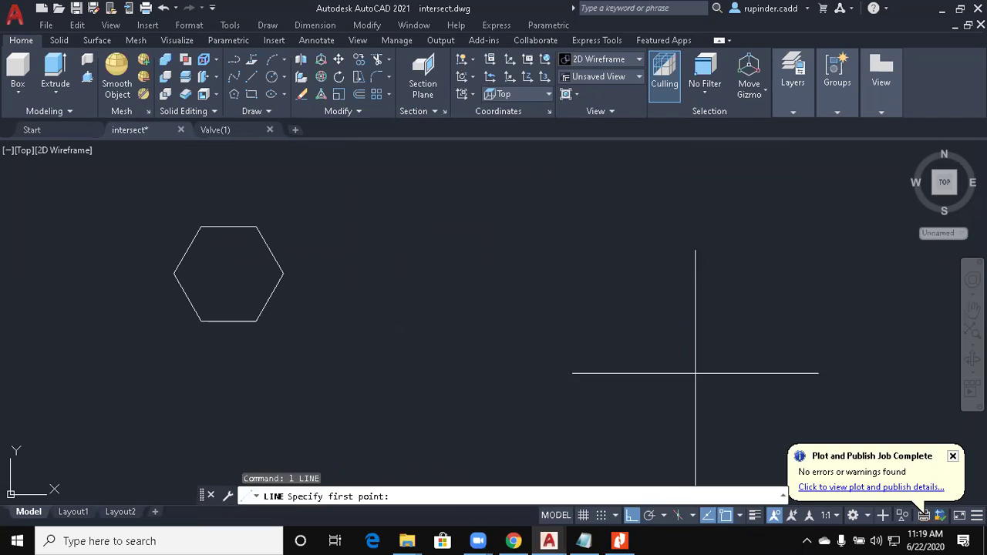
click(426, 351)
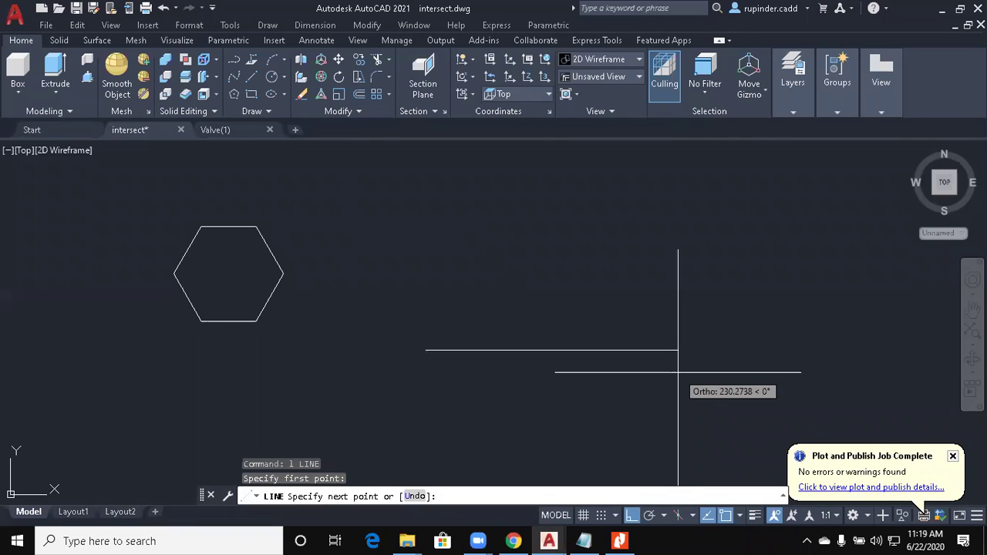
text(@210<75)
key(Return)
key(Escape)
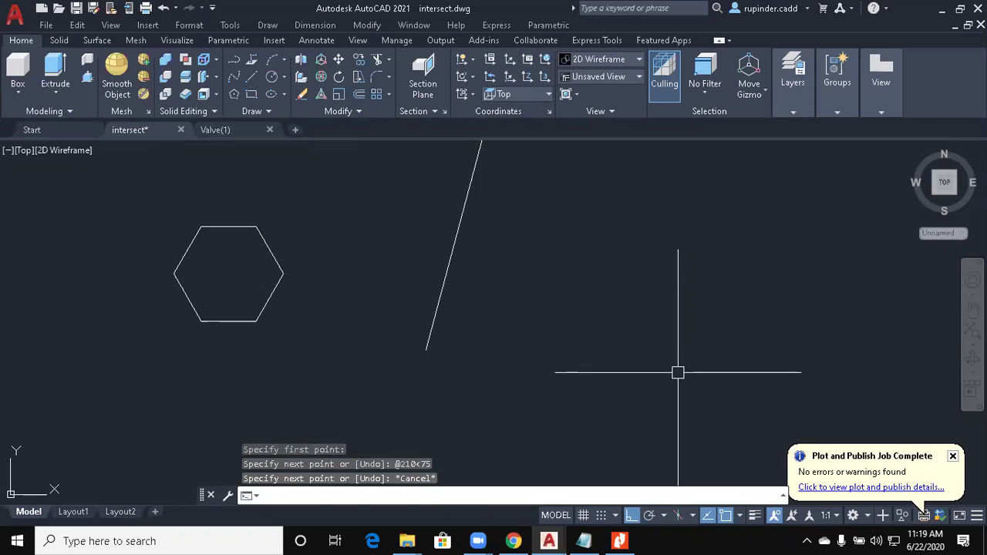
scroll(678, 370, down, 5)
click(574, 337)
key(Escape)
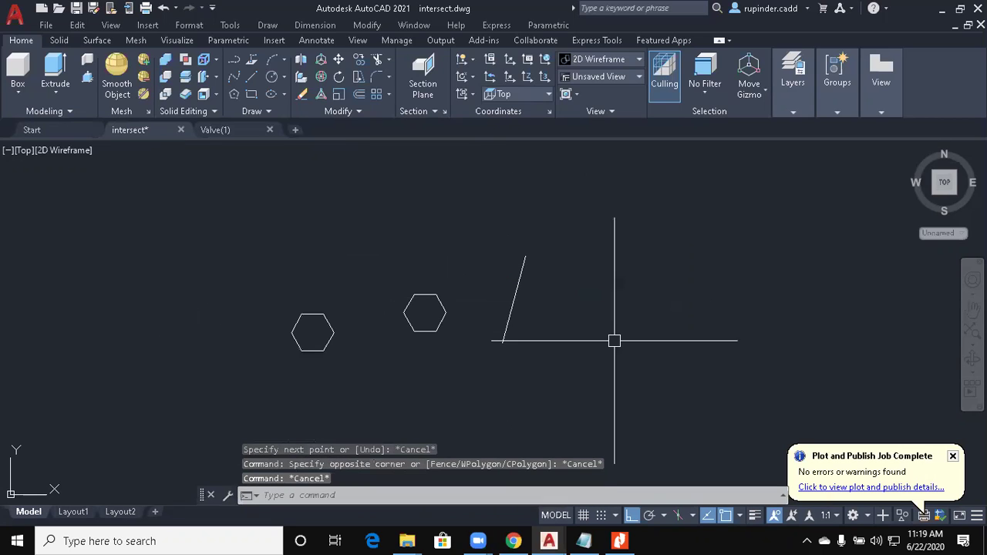
Step: Draw a long horizontal line in the empty space beside the inclined line
text(l)
key(Return)
middle_drag(700, 348, 524, 379)
click(456, 366)
click(769, 379)
key(Escape)
Step: Rotate a copy of the horizontal line by 75 degrees about its left endpoint
text(RO)
key(Return)
click(734, 423)
click(556, 285)
key(Return)
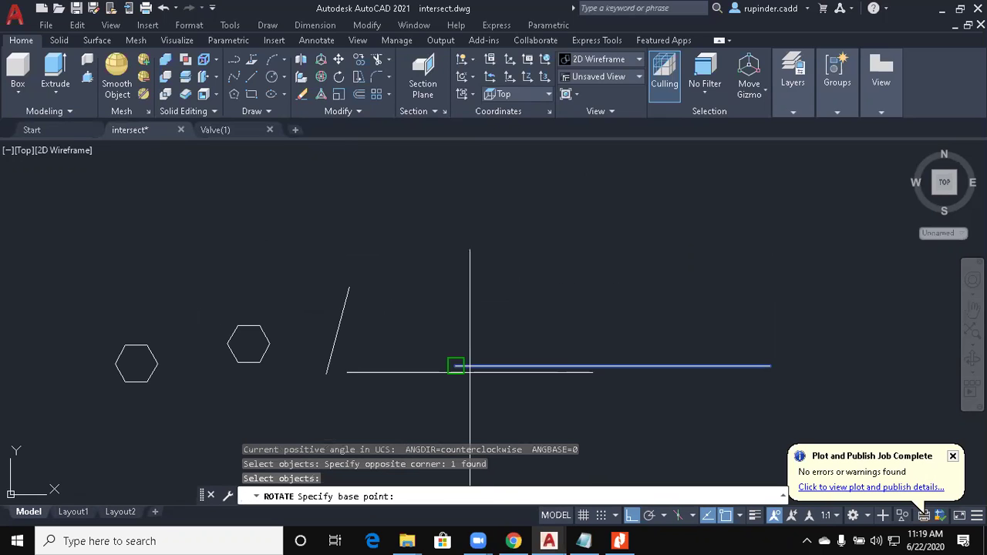
click(470, 366)
text(c)
key(Return)
text(75)
key(Return)
key(Escape)
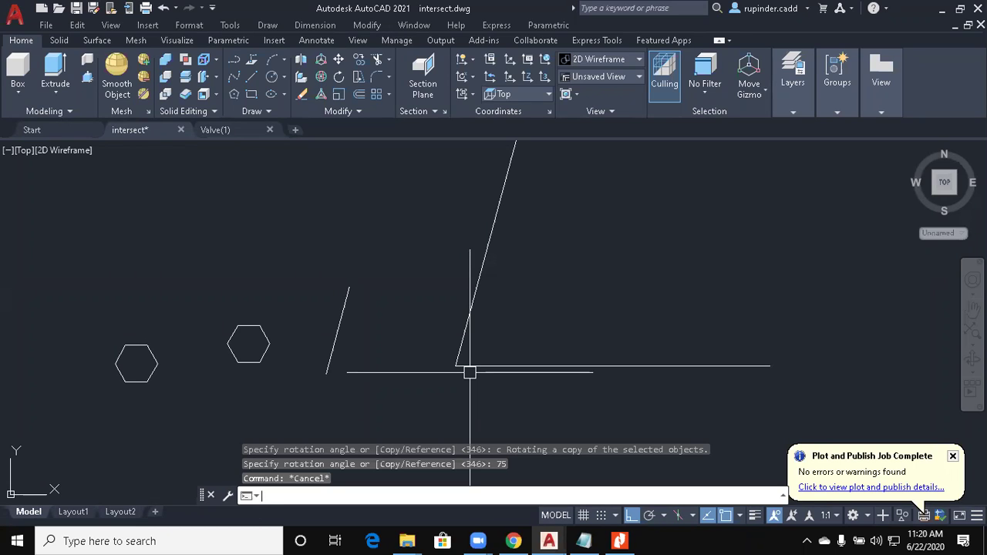
Step: Erase the horizontal line, its rotated copy and the separate inclined line, keeping the two hexagons
click(522, 423)
click(393, 289)
click(377, 359)
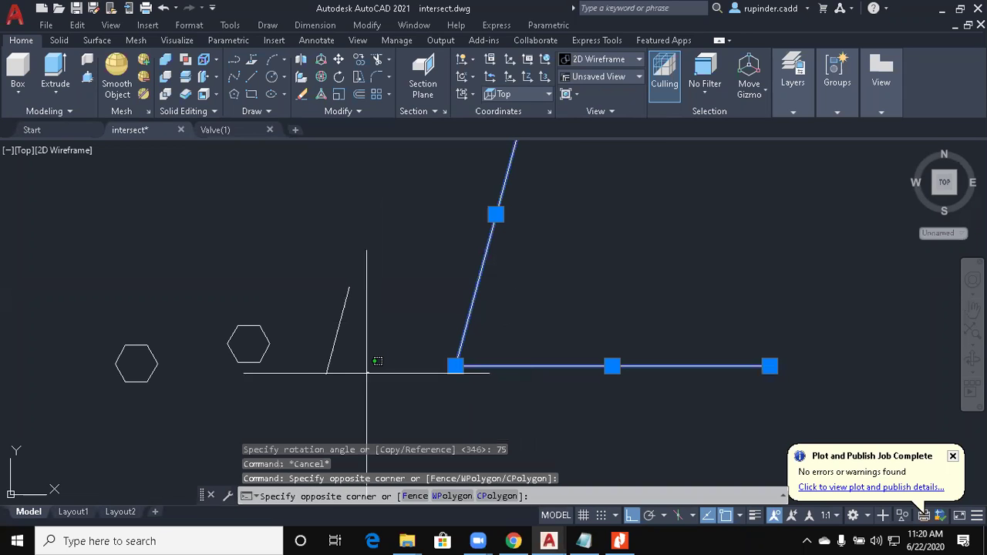
click(313, 298)
key(Delete)
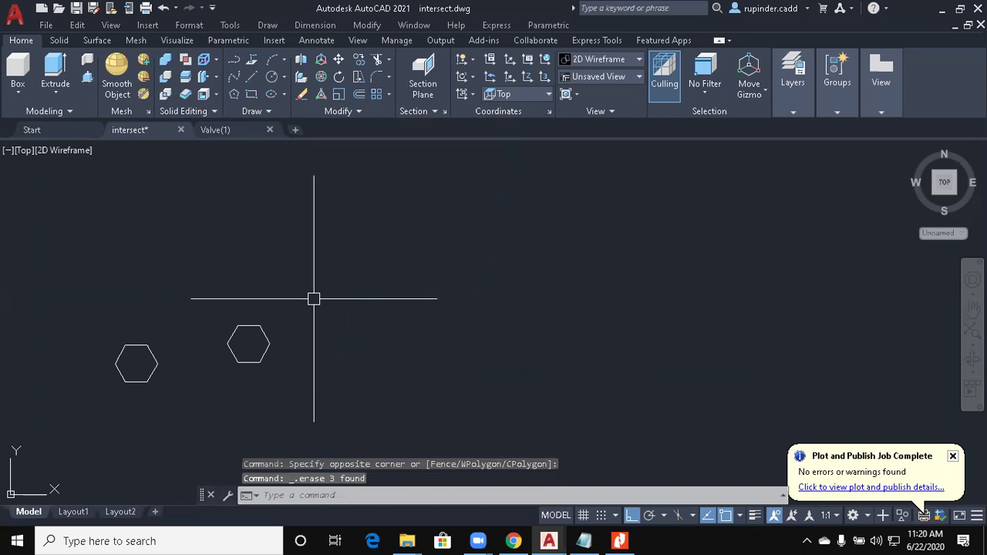
Step: Switch to the Assignment 10 PDF in Nitro Pro and look through the drawings following the tray
click(619, 540)
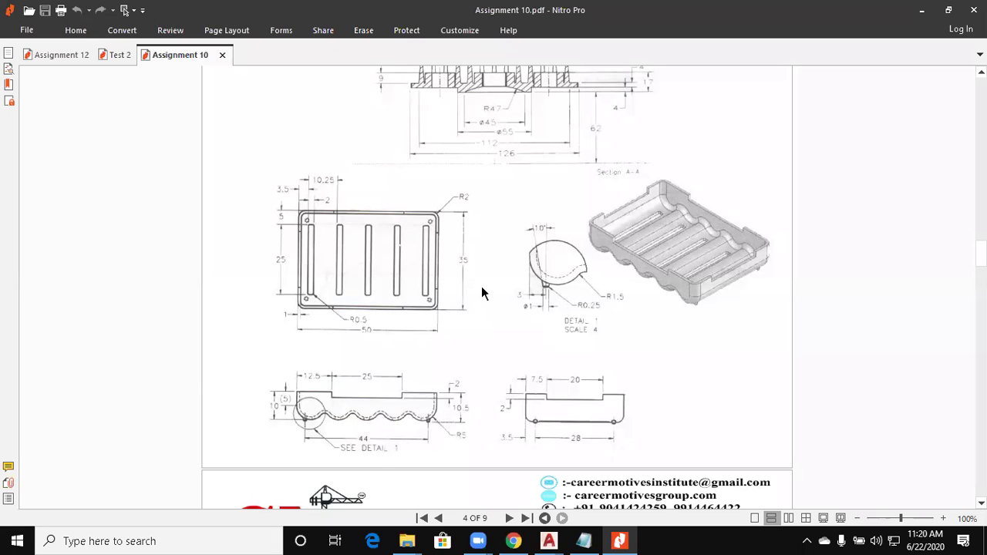
scroll(761, 124, down, 3)
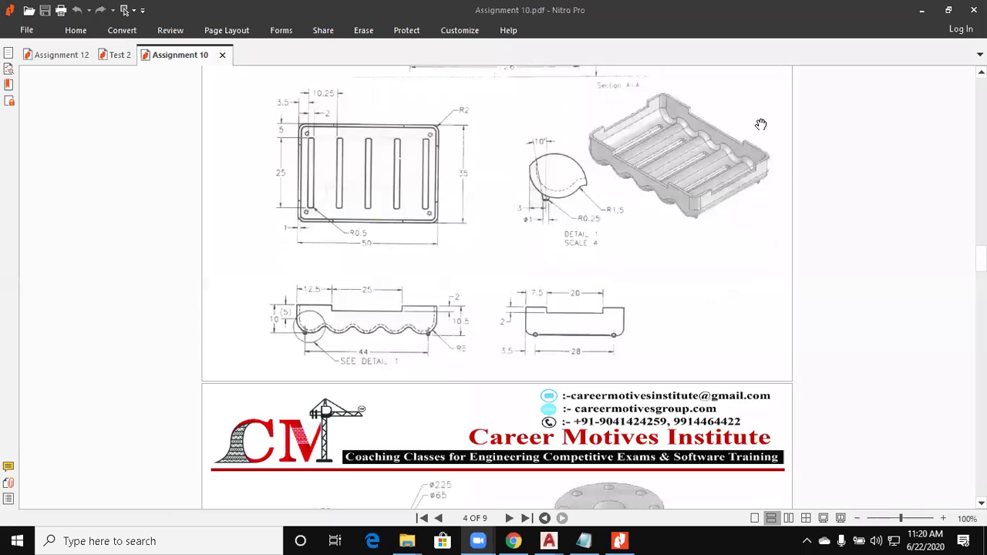
scroll(743, 293, down, 8)
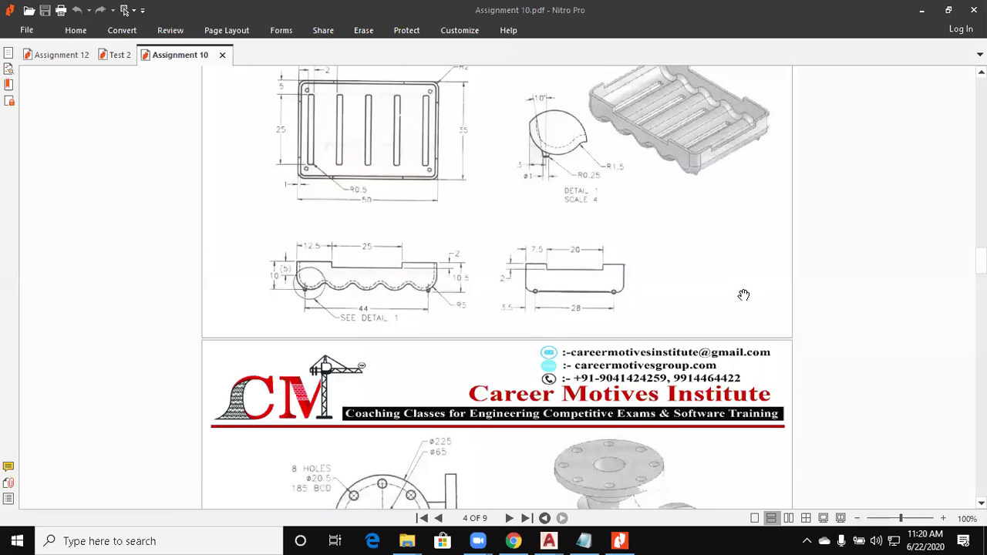
scroll(743, 295, down, 10)
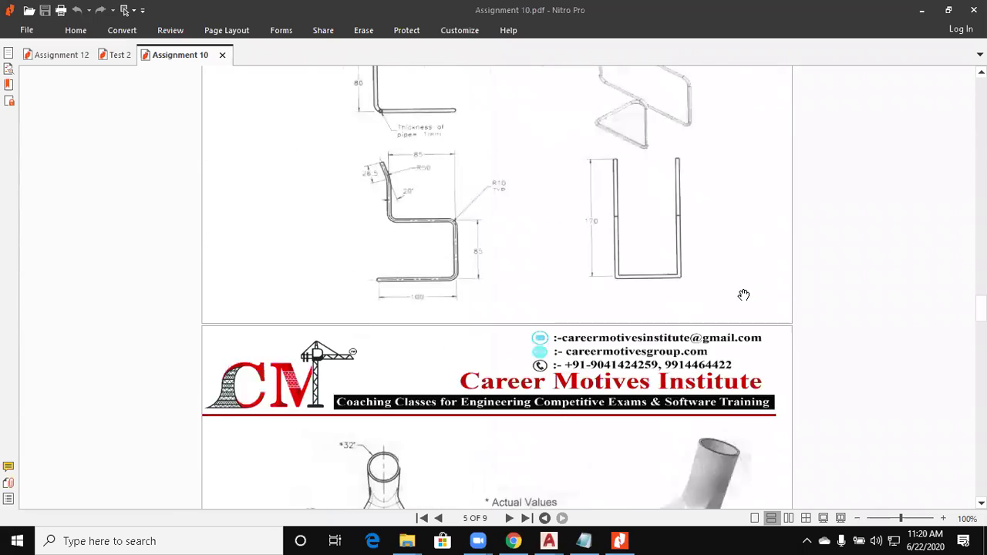
scroll(744, 296, down, 10)
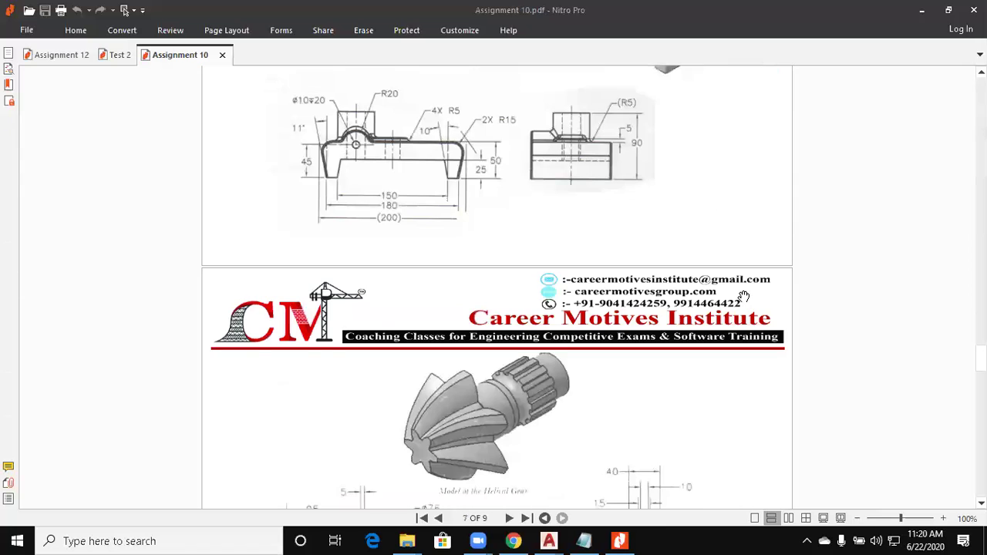
scroll(743, 296, down, 10)
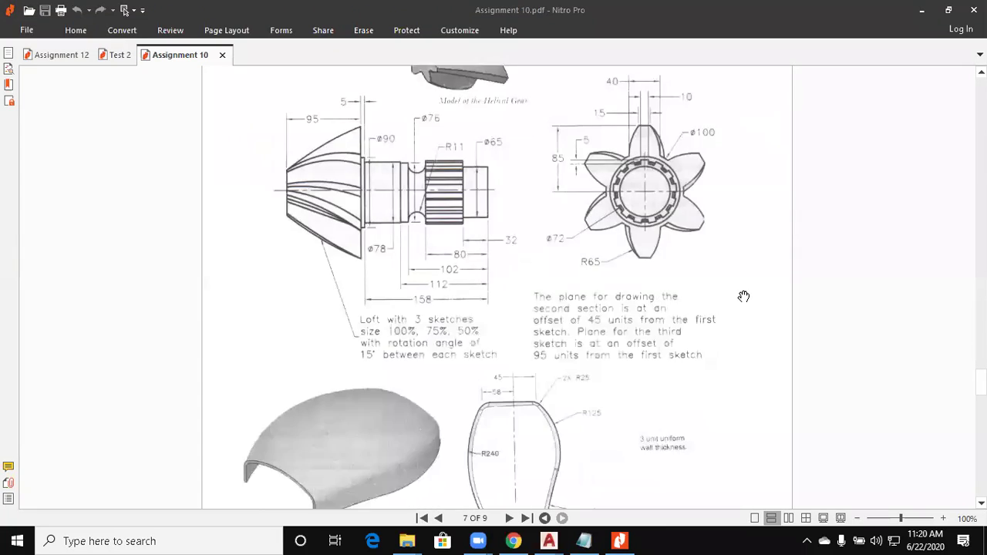
scroll(743, 296, down, 10)
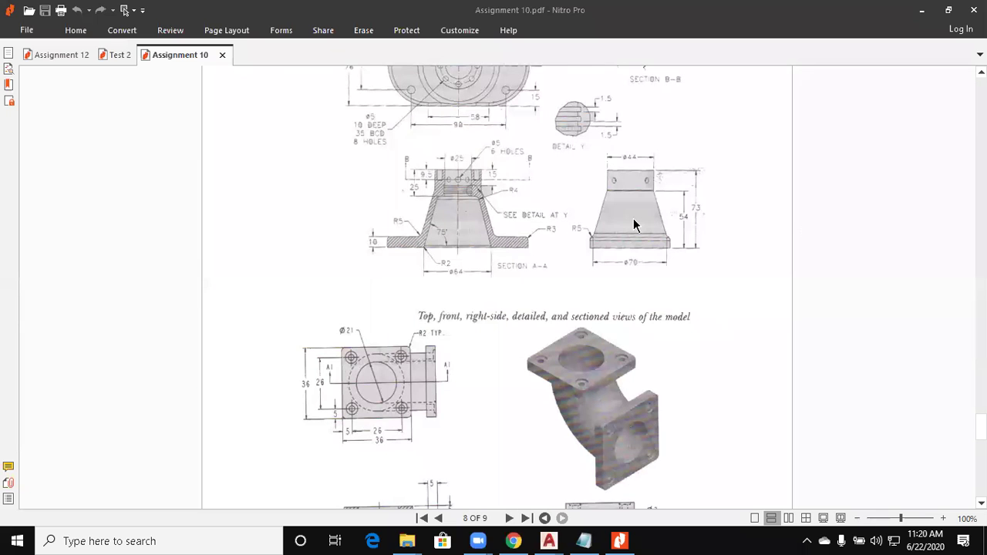
Step: Switch to the Valve(1) drawing in AutoCAD and examine its section and pictorial views up close
mouse_move(548, 540)
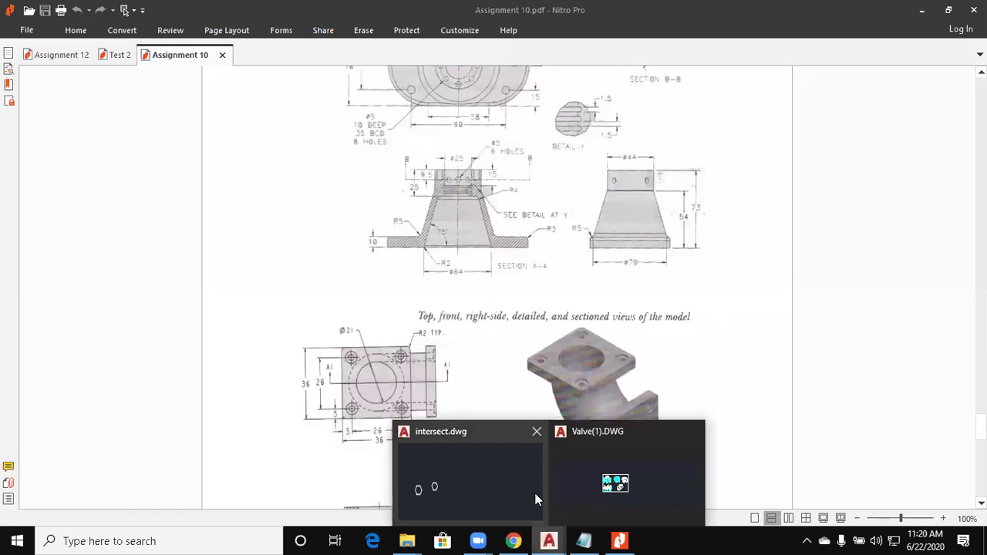
click(625, 474)
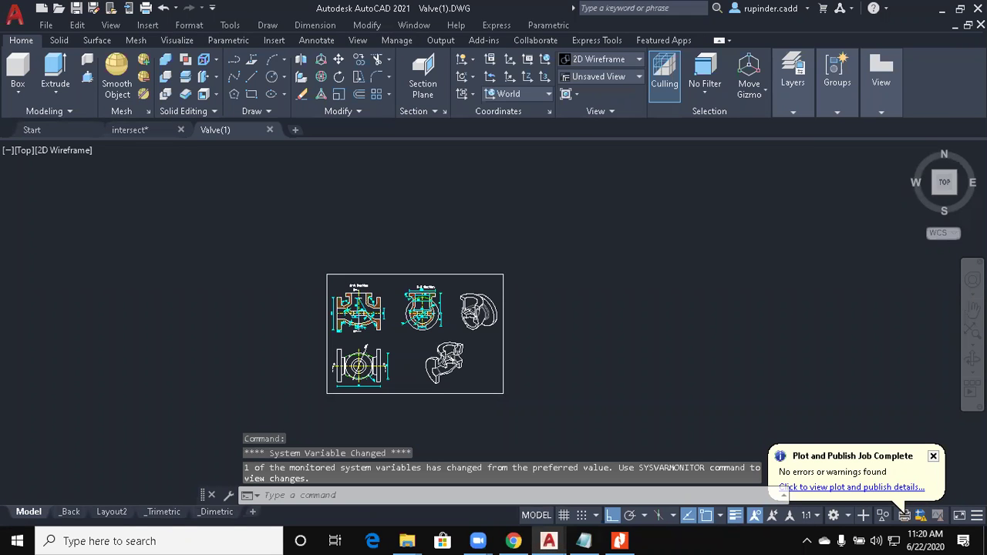
scroll(398, 337, up, 4)
middle_drag(397, 337, 487, 315)
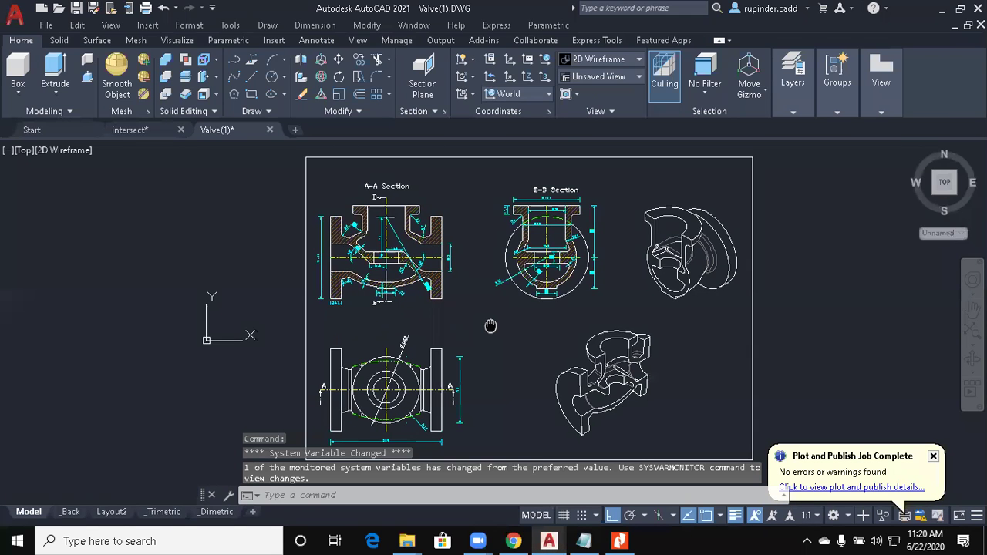